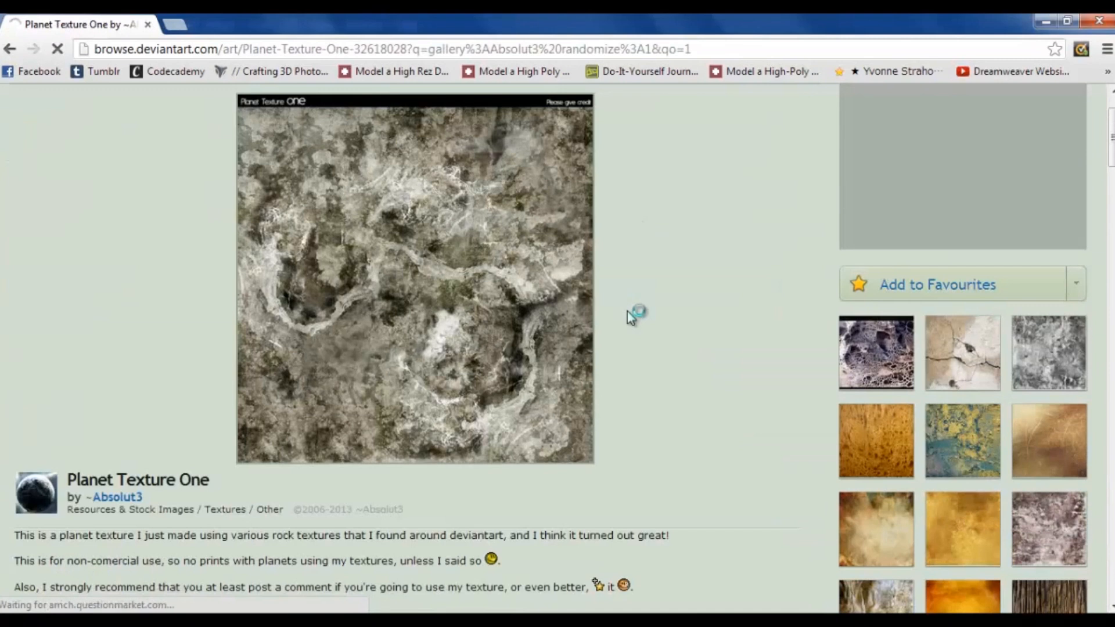
Switch to Photoshop and close the finished planet image, keeping the original Planet Texture One document open.
scroll(304, 404, up, 2)
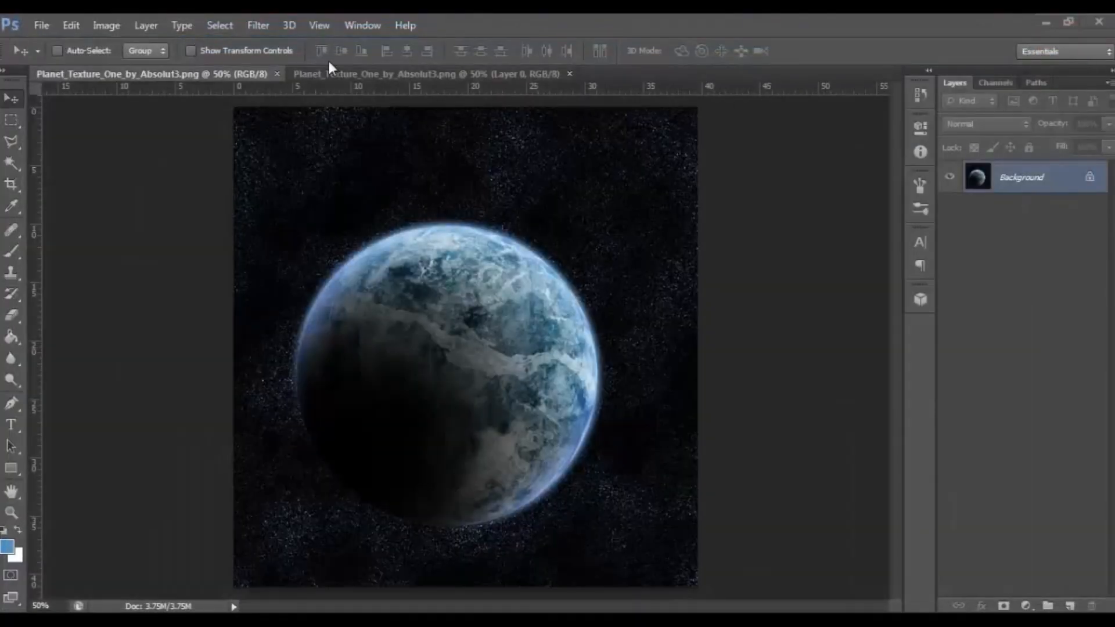
click(277, 73)
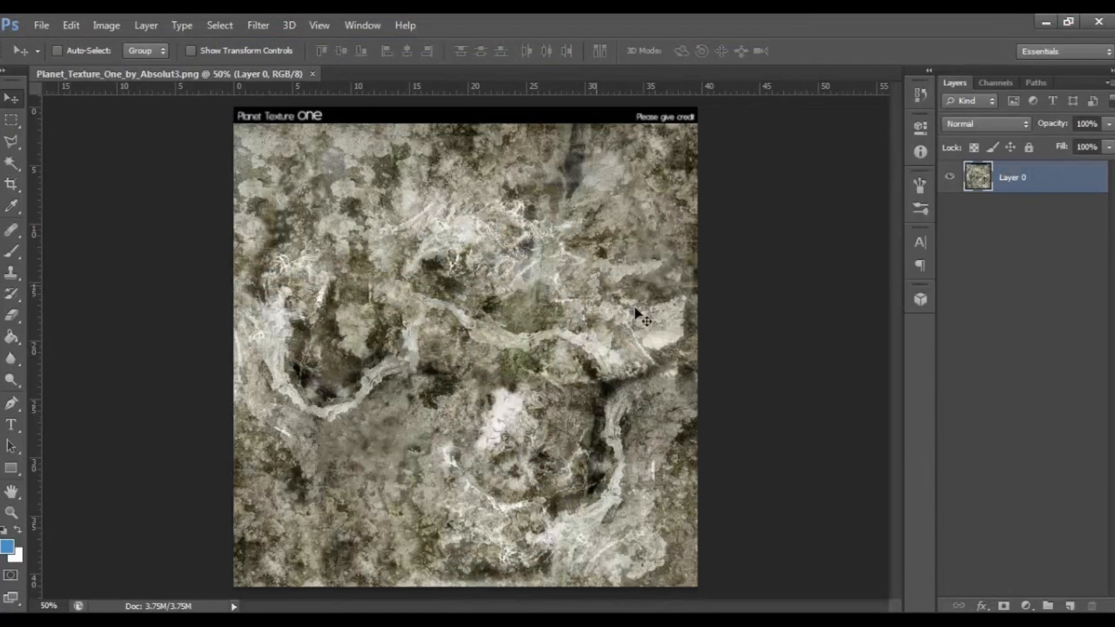
click(41, 25)
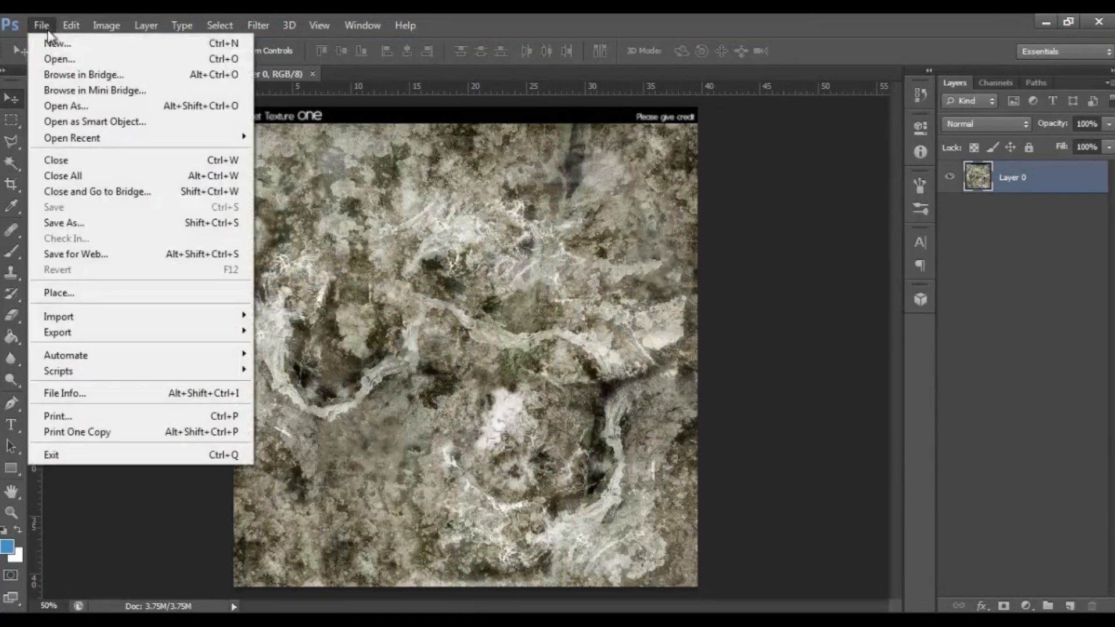
click(58, 57)
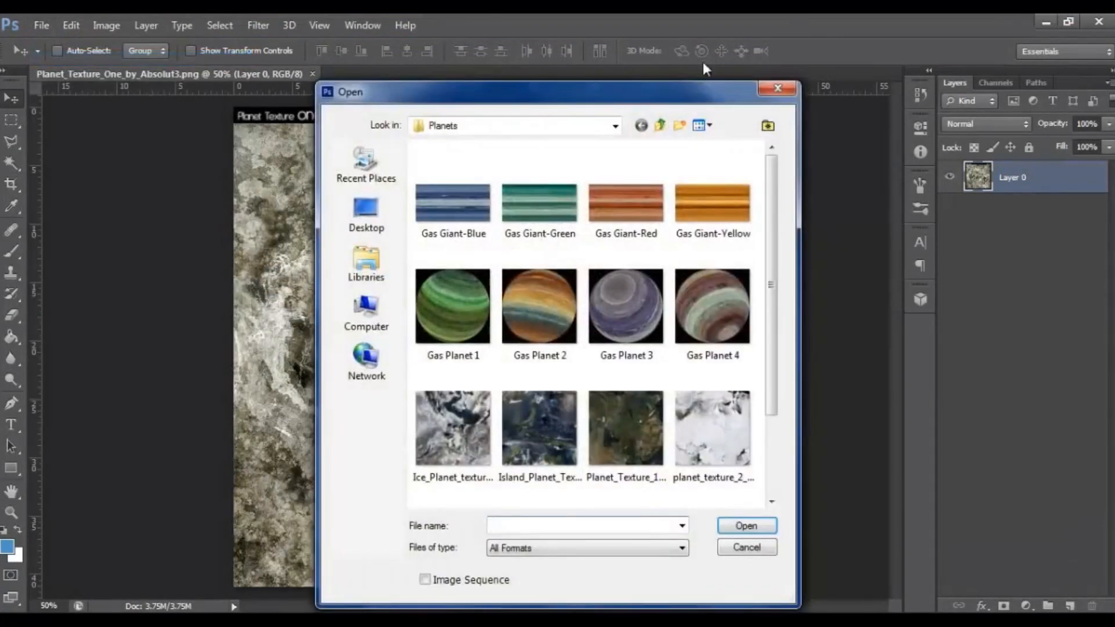
click(778, 89)
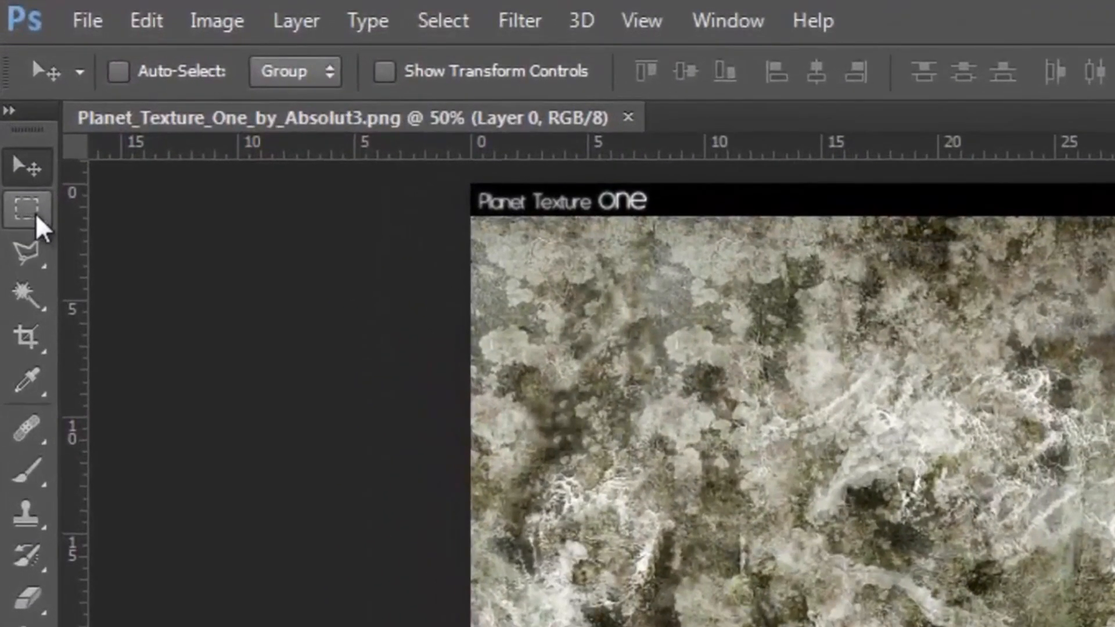
Make a large circular selection centred on the planet texture with the Elliptical Marquee Tool, staying inside the image edges.
click(30, 211)
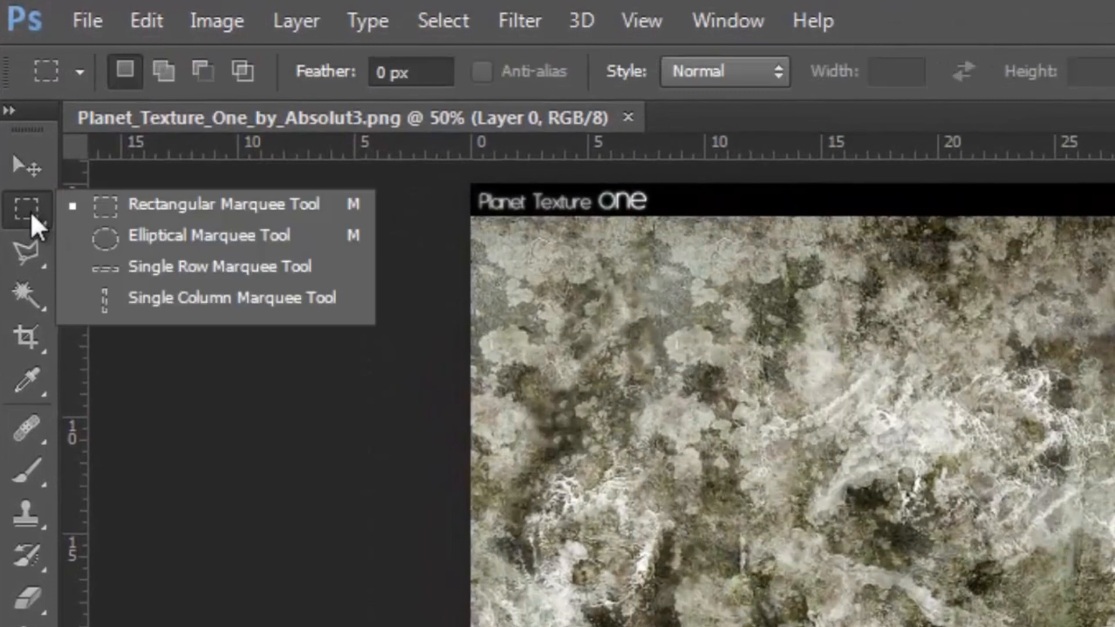
click(184, 238)
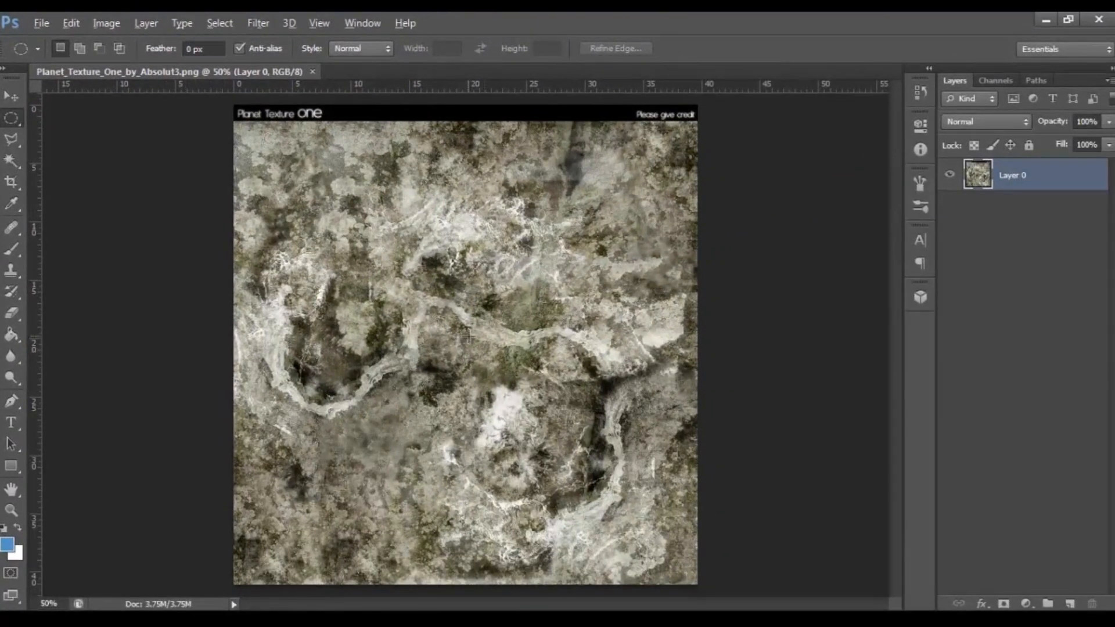
drag(466, 343, 691, 548)
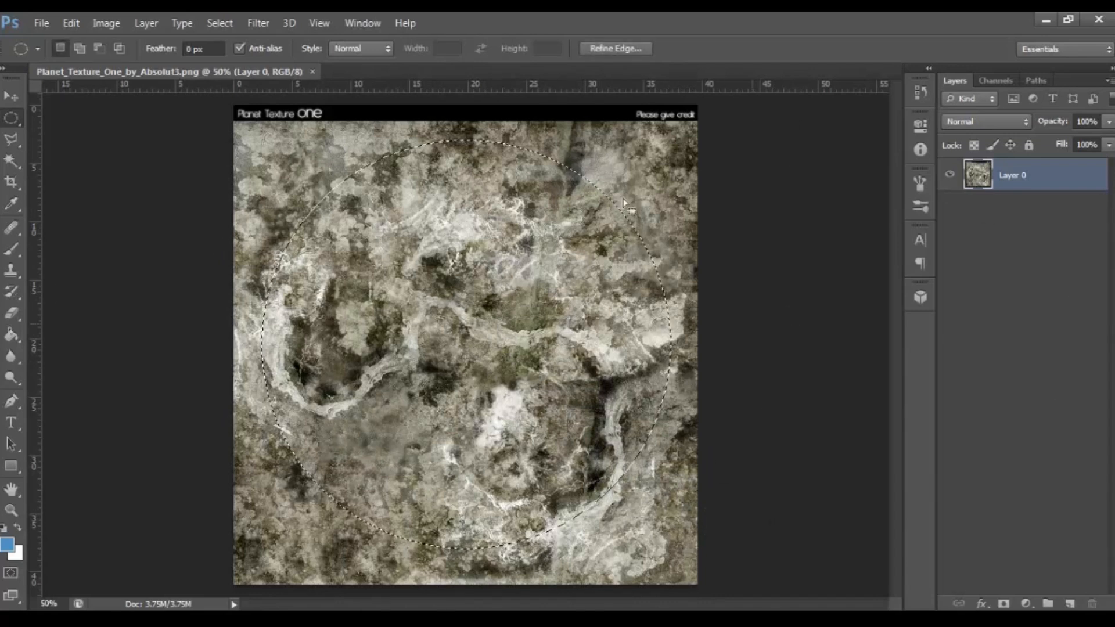
click(430, 566)
drag(307, 207, 719, 384)
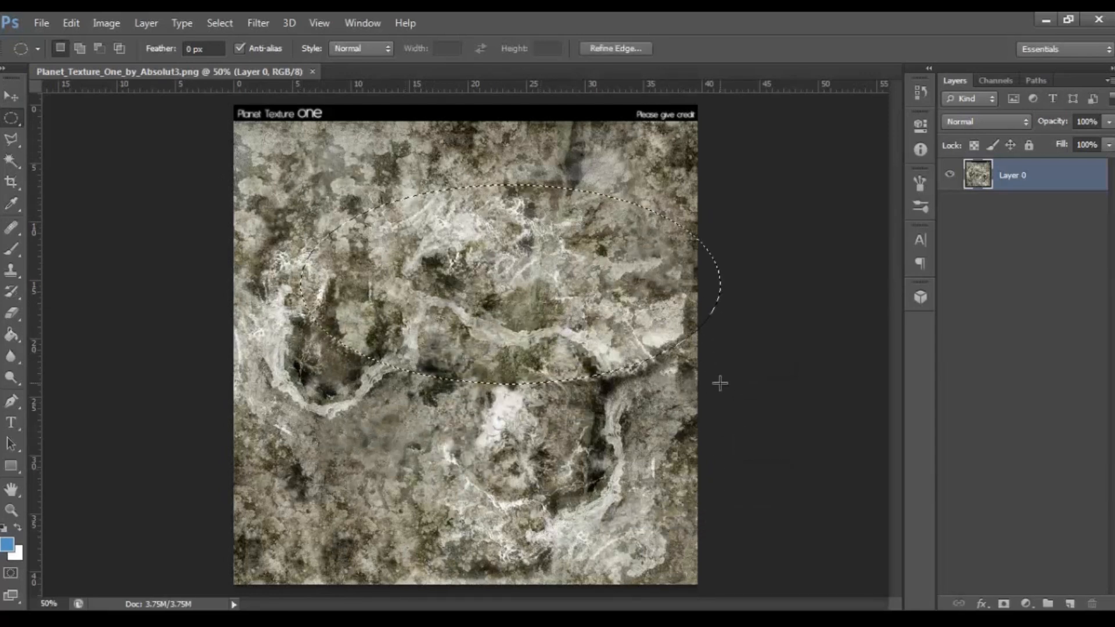
click(720, 384)
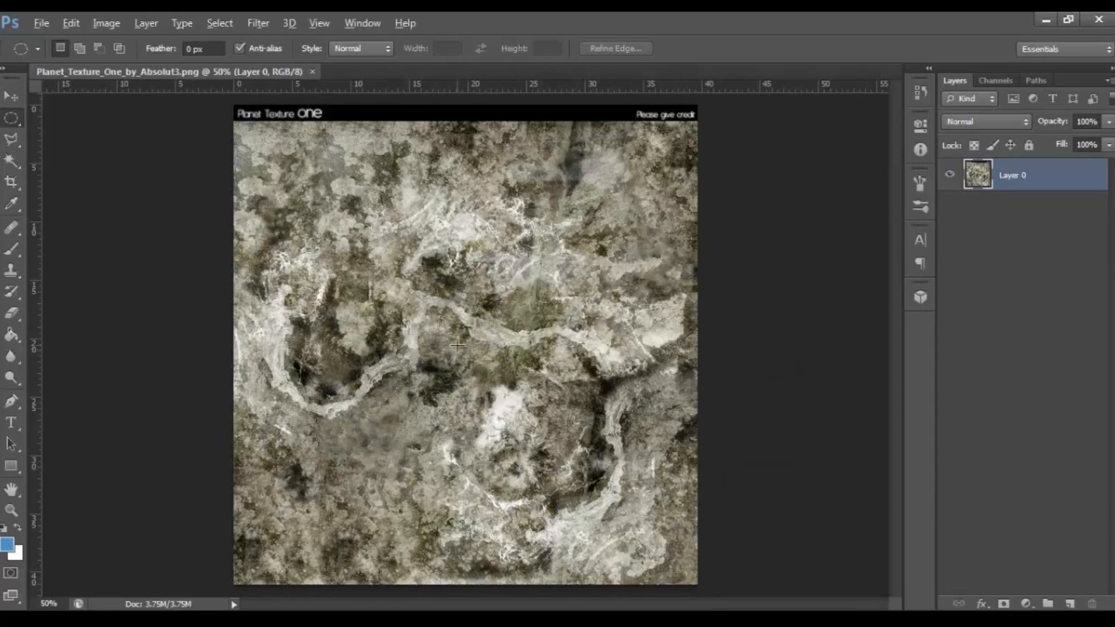
drag(466, 349, 687, 558)
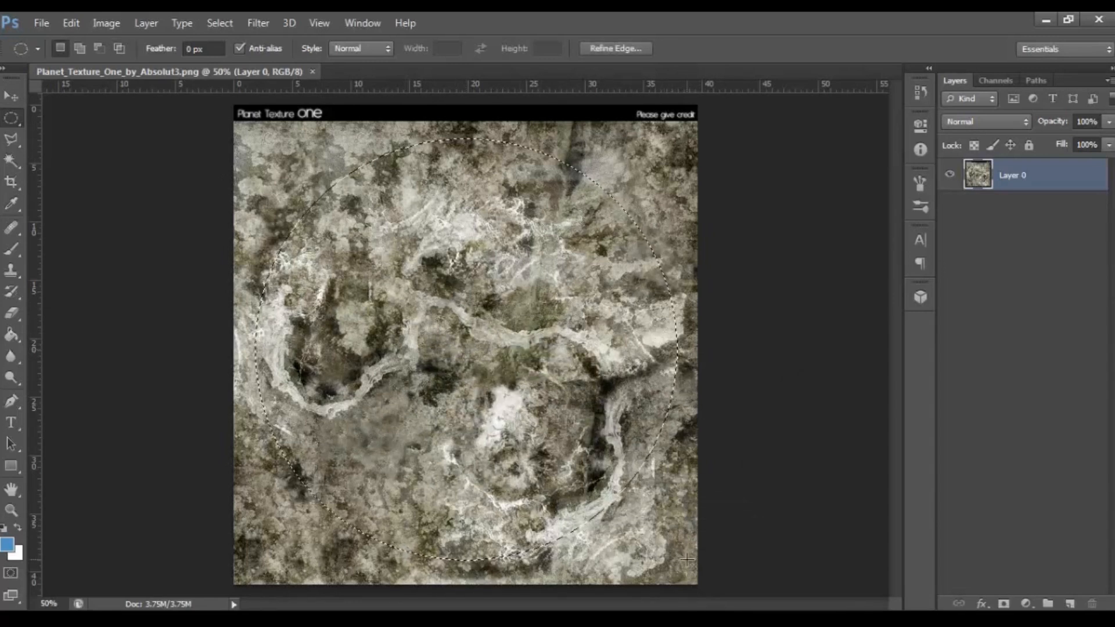
Apply the Spherize distortion filter to the circular selection with an amount of 100% in Normal mode.
click(260, 26)
mouse_move(318, 206)
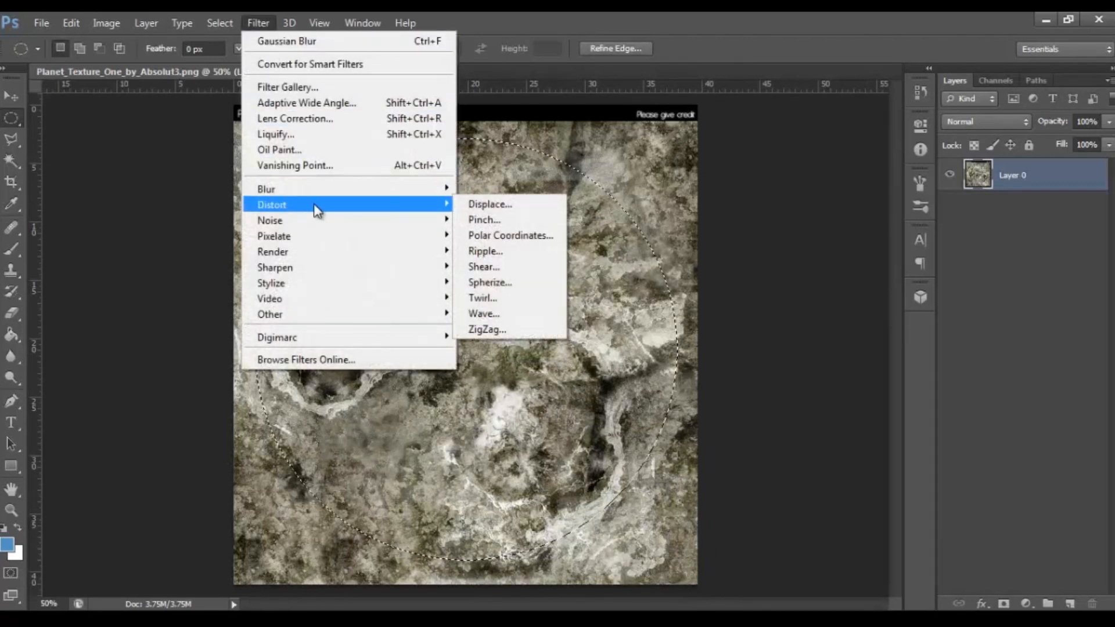
click(519, 284)
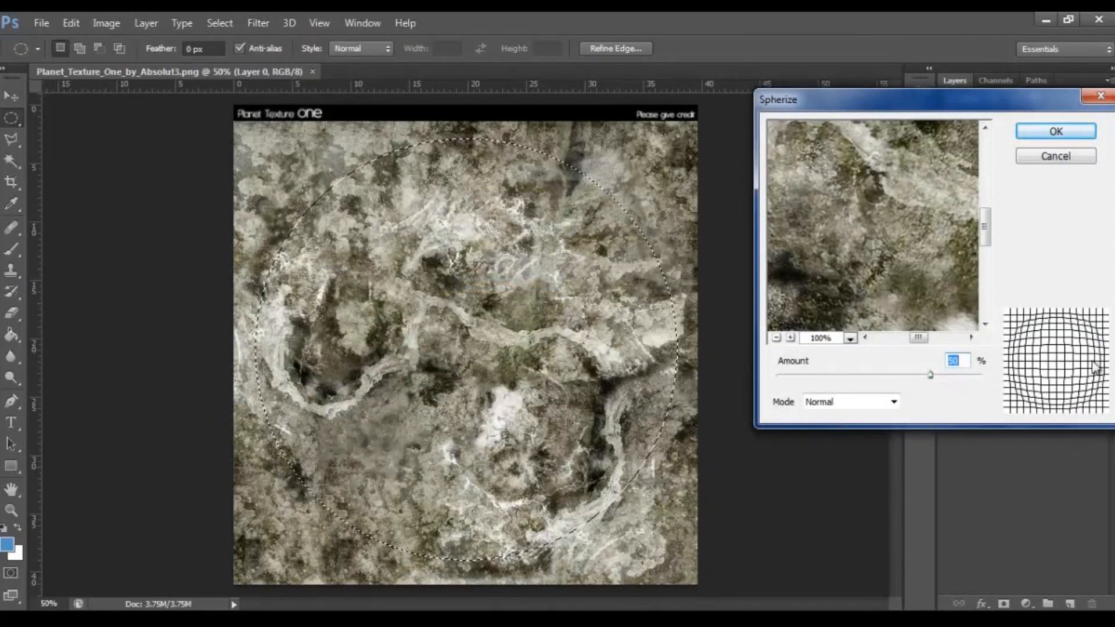
text(100)
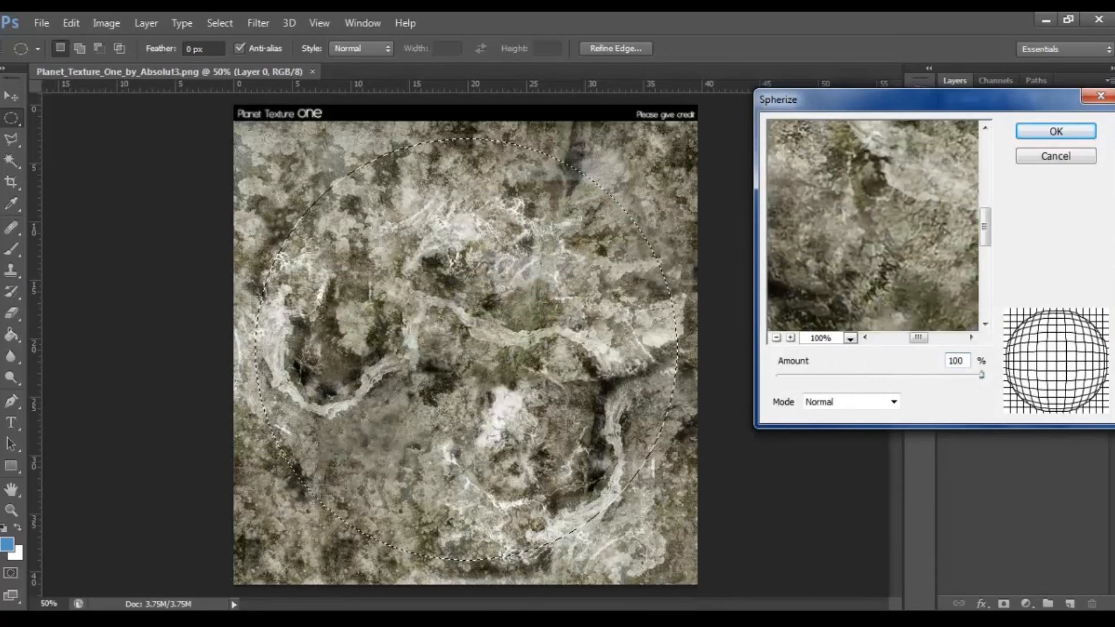
click(1054, 130)
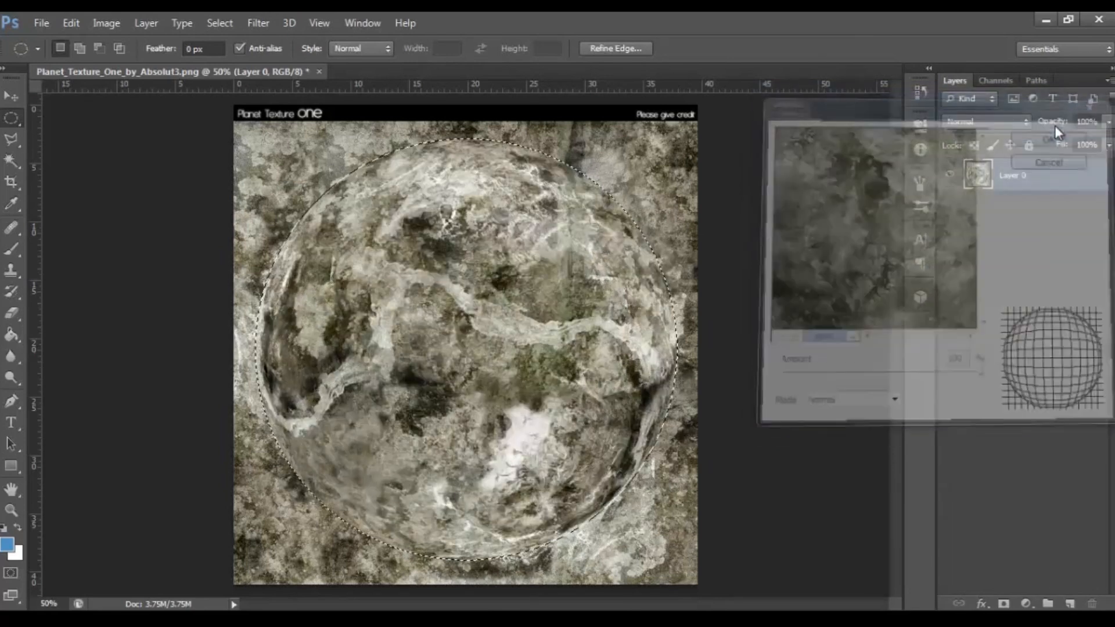
Apply the Spherize filter a second time to the circular selection with an amount of 50%.
click(259, 21)
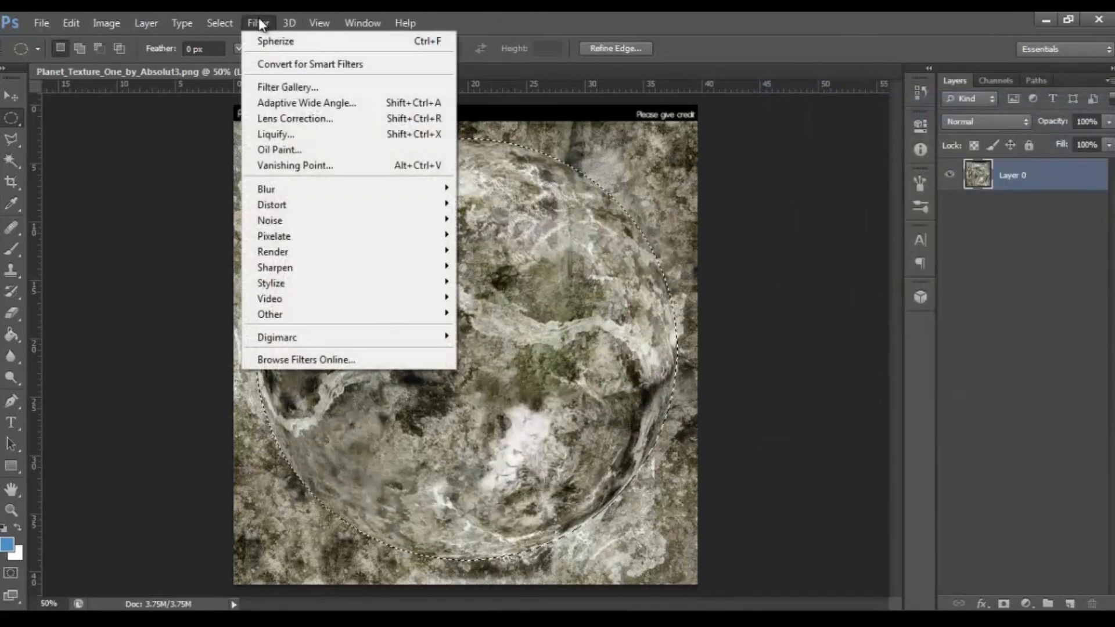
mouse_move(326, 208)
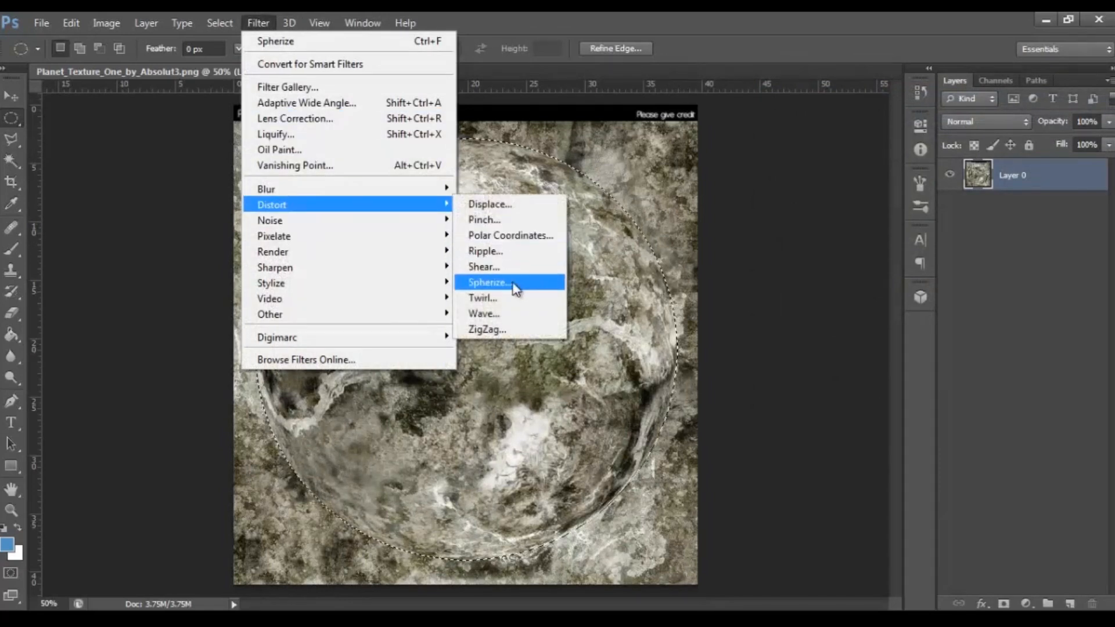
click(489, 282)
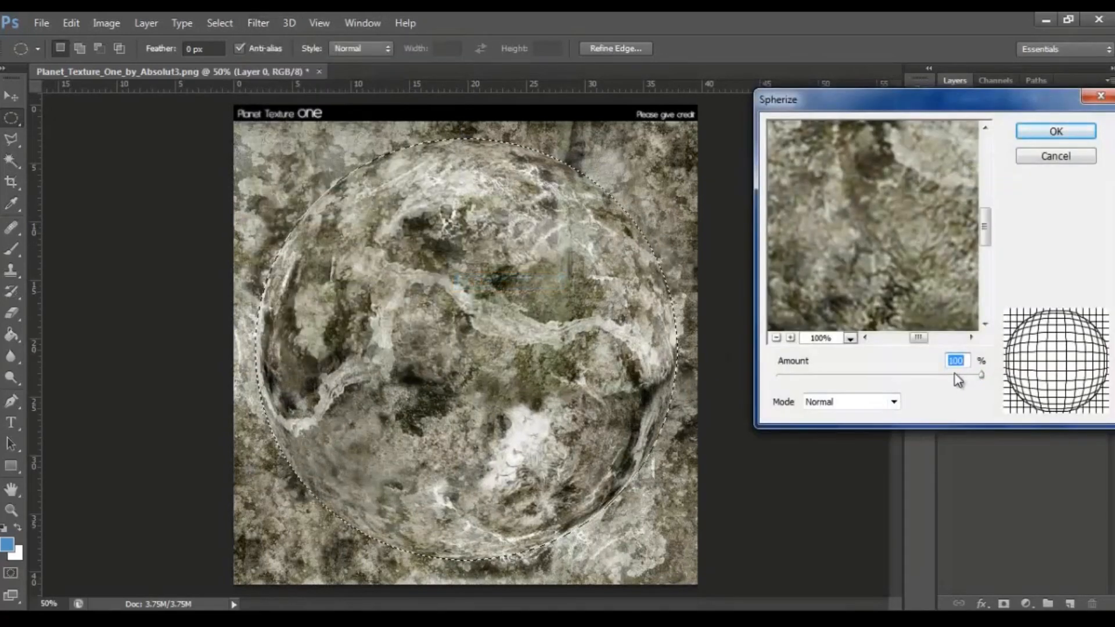
text(50)
key(Return)
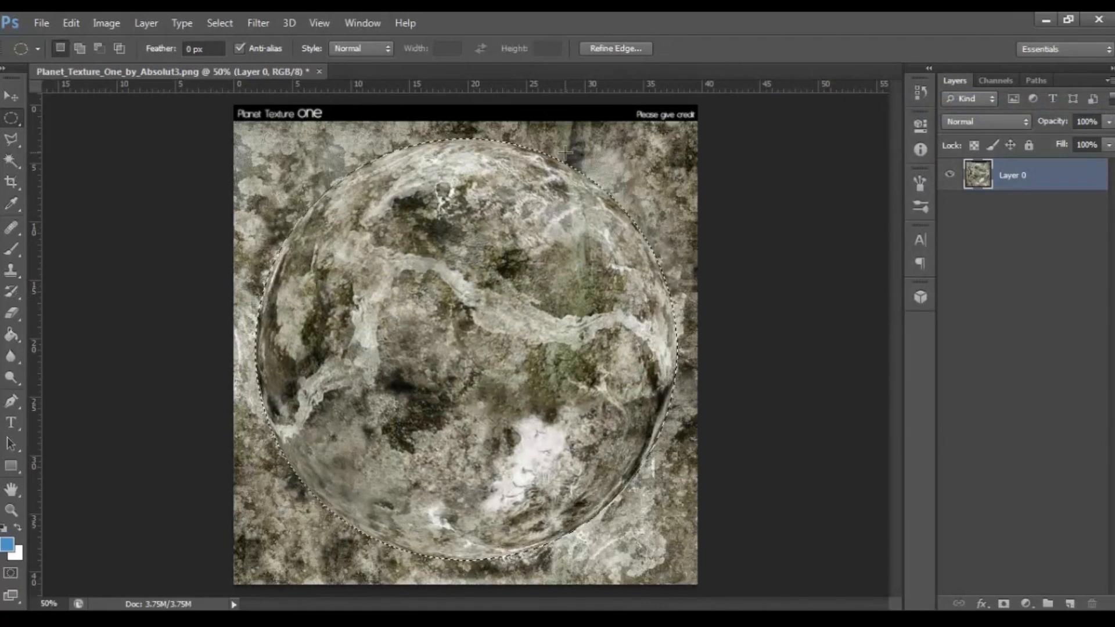
Deselect the circular area and restore it with Reselect.
key(ctrl+d)
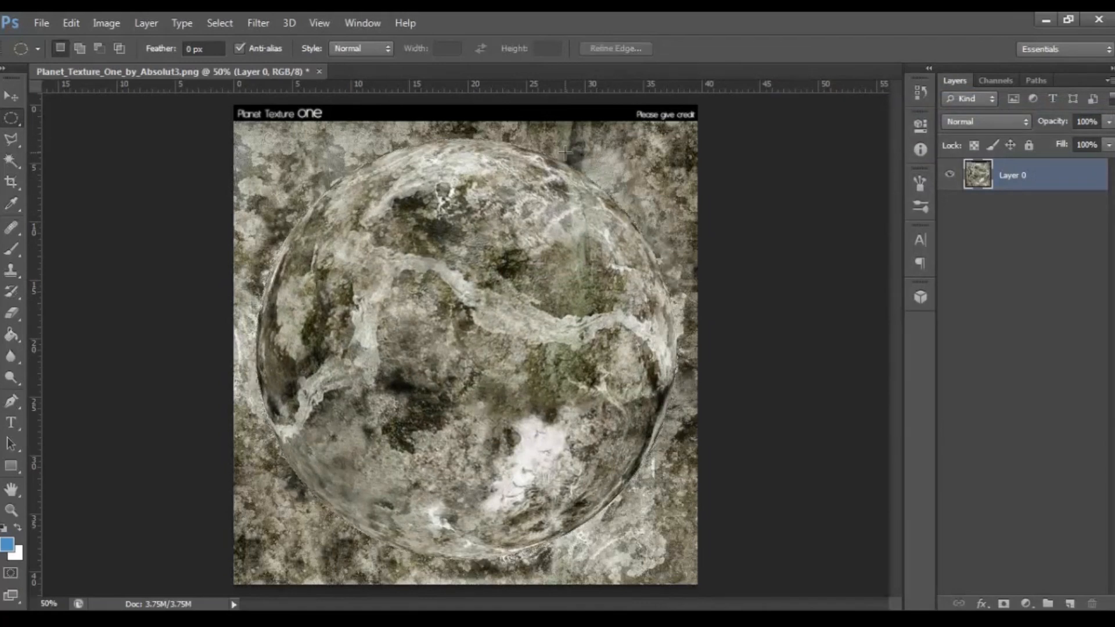
click(220, 23)
click(526, 9)
key(ctrl+shift+d)
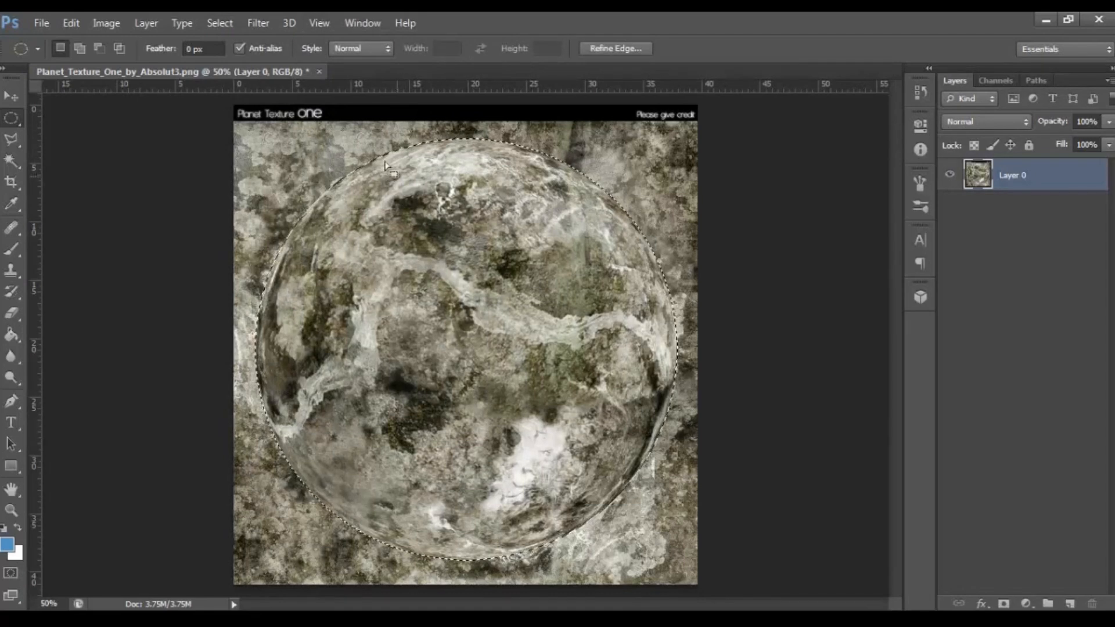
Create a new RGB document 1500 pixels wide and 1200 pixels high at 300 pixels/inch with a white background.
click(40, 22)
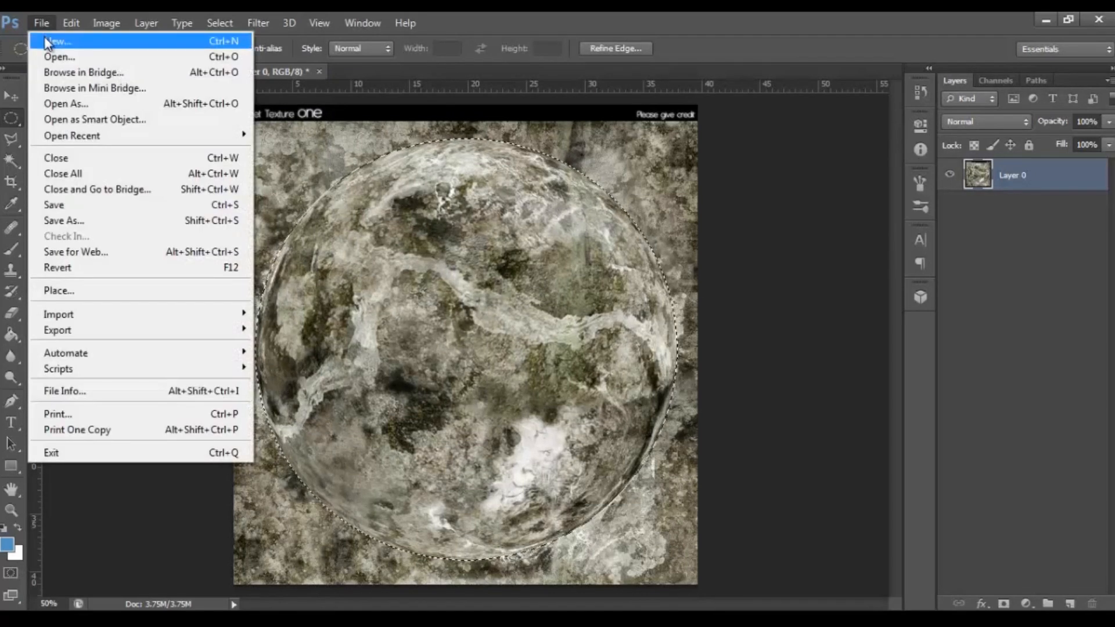
click(46, 40)
drag(489, 104, 642, 94)
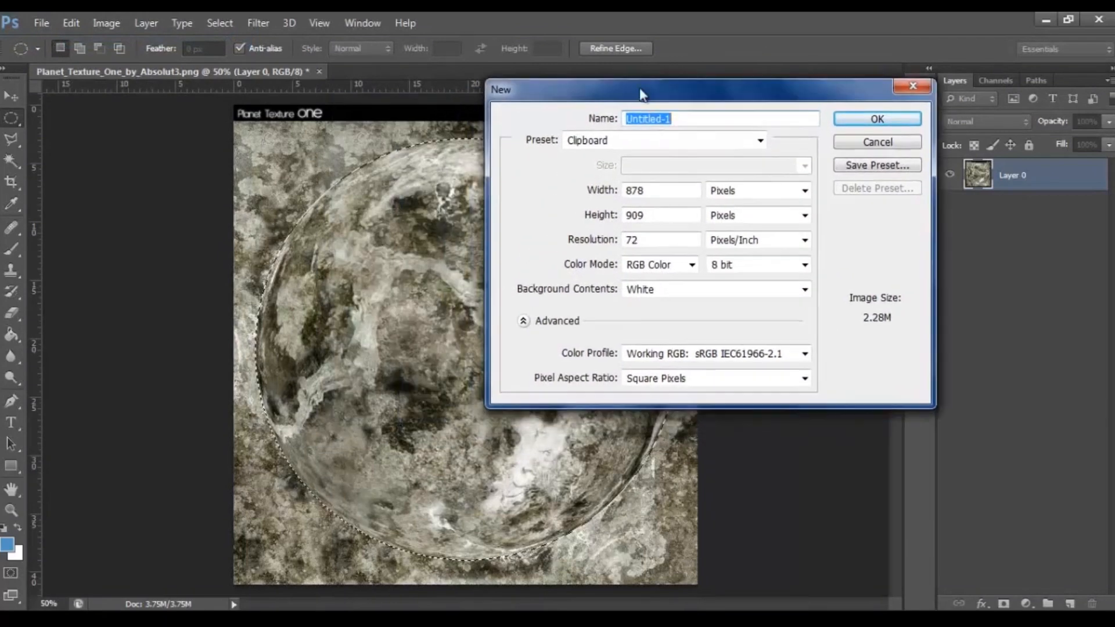
double_click(638, 190)
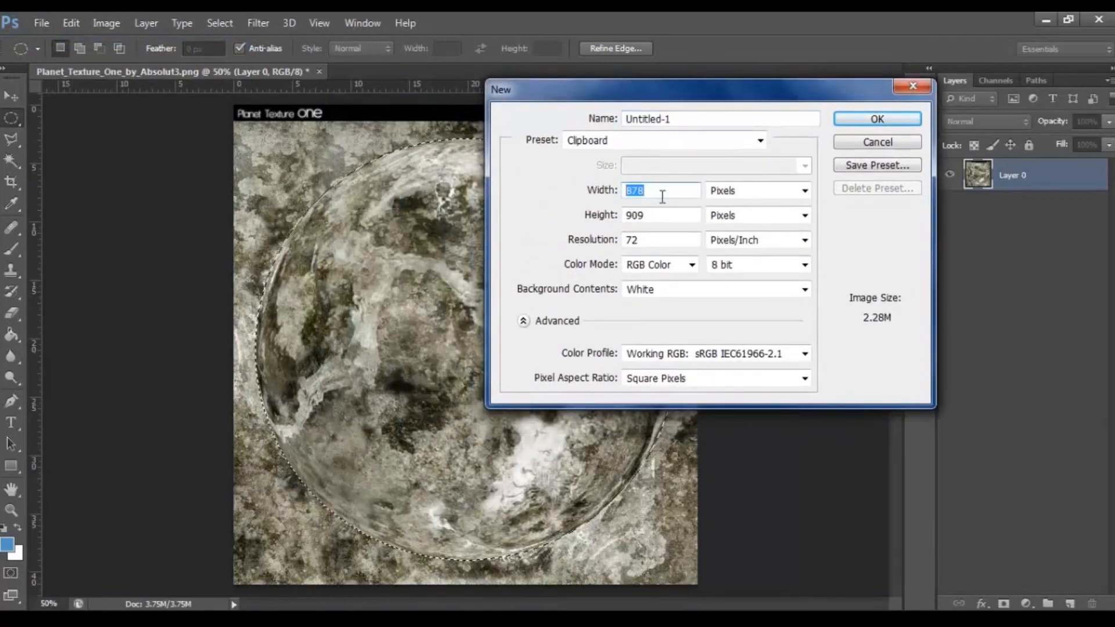
text(1500)
key(Tab)
key(Tab)
text(1200)
key(Tab)
key(Tab)
text(300)
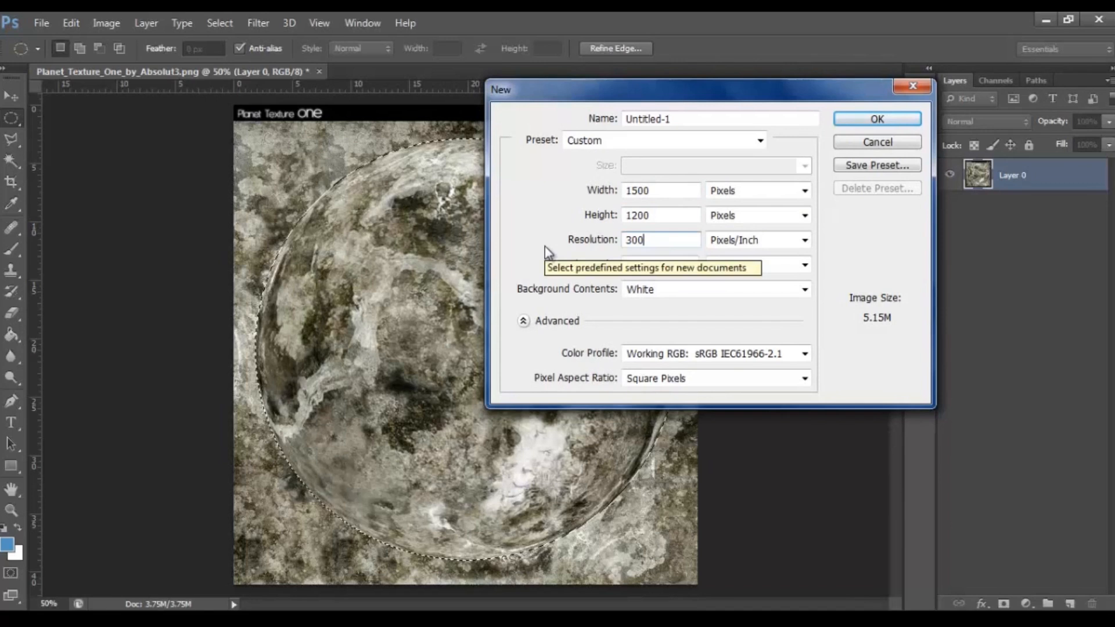
key(Return)
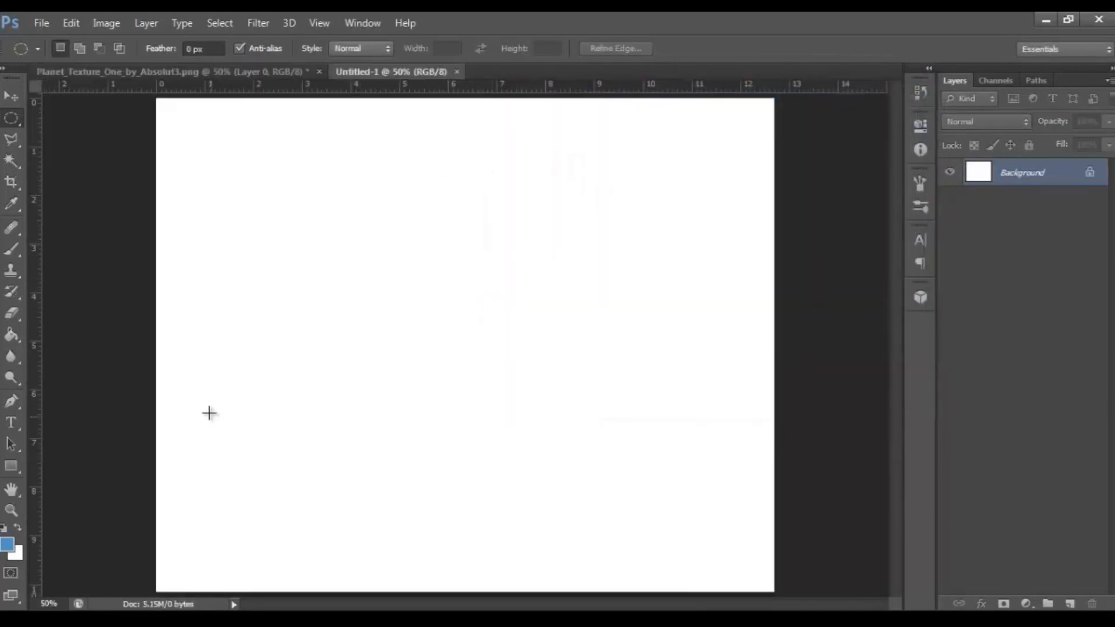
Set the foreground colour to black (000000) and fill the new document's background with the Paint Bucket.
click(13, 341)
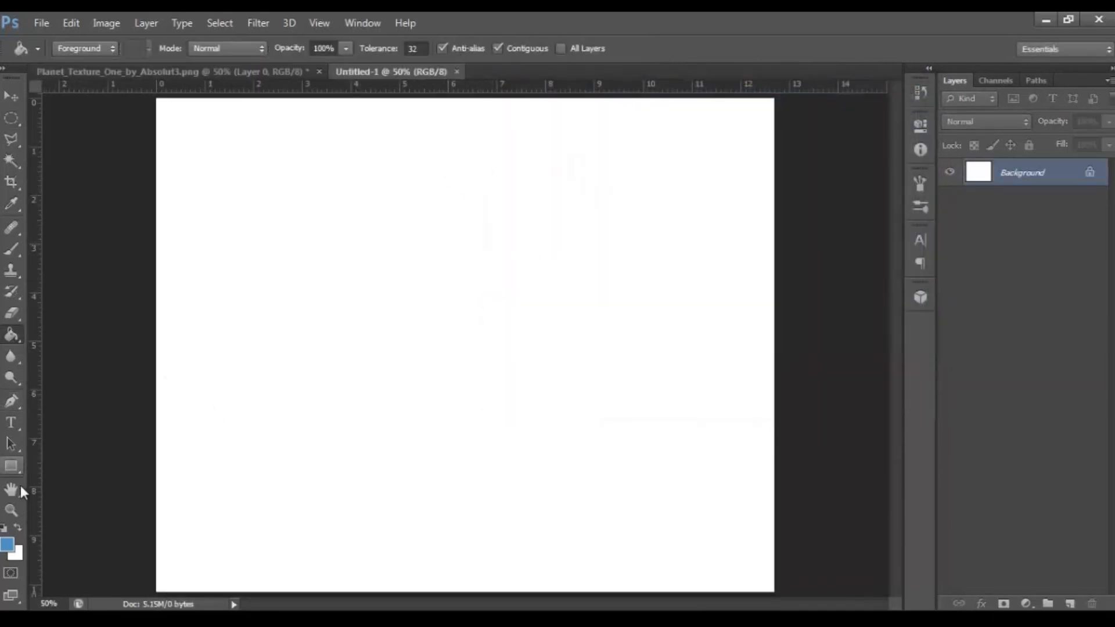
click(5, 538)
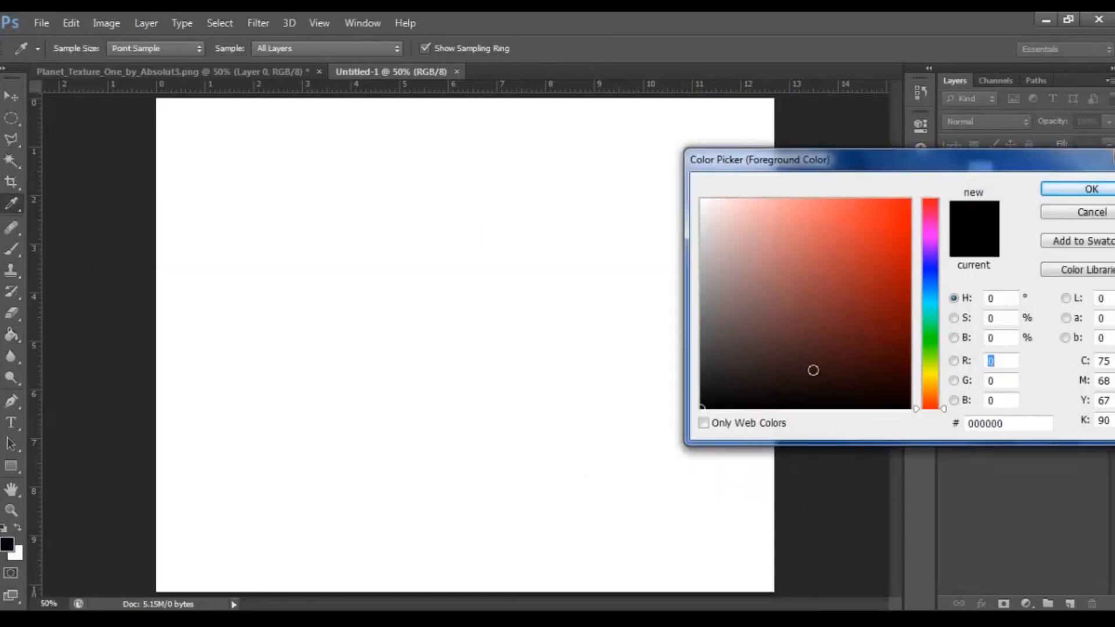
click(1081, 197)
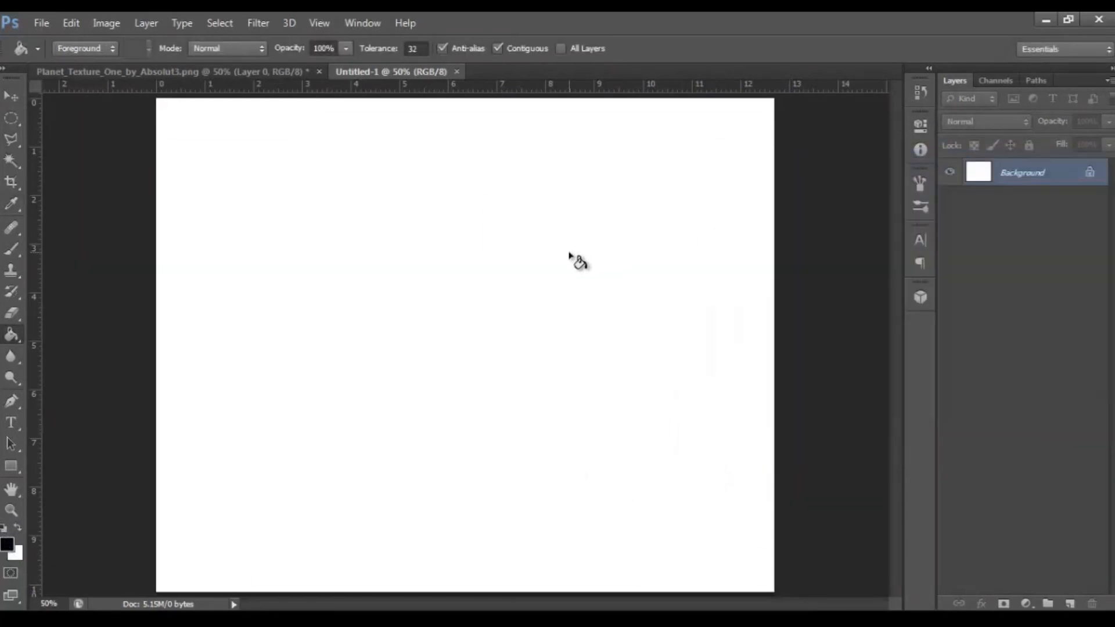
click(569, 256)
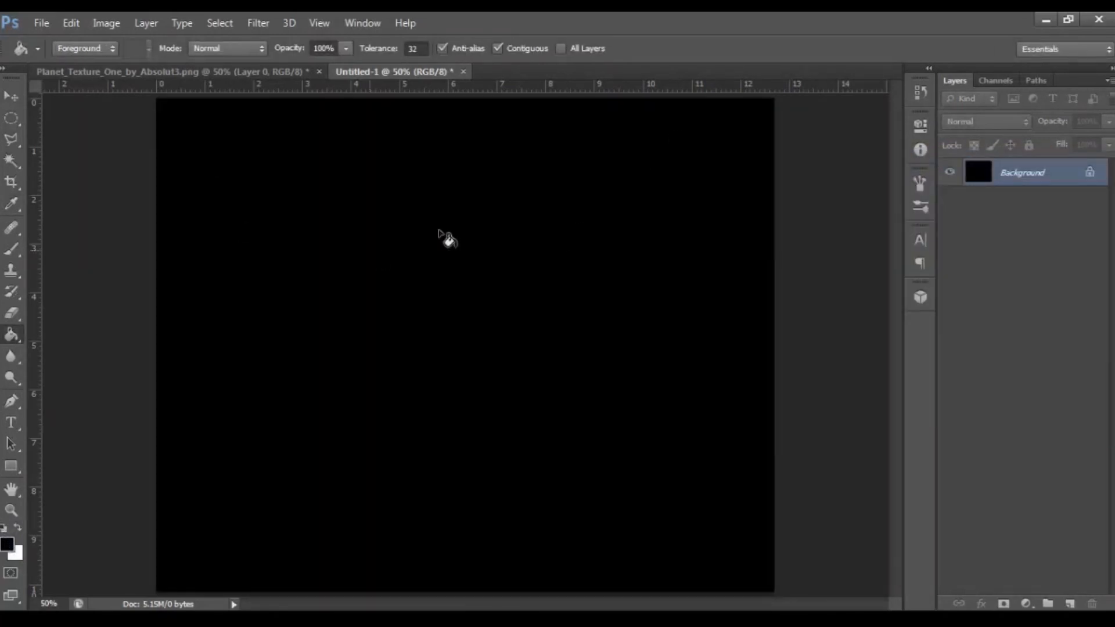
Move the selected planet sphere from the texture document into the black document and position it slightly left of centre.
click(259, 73)
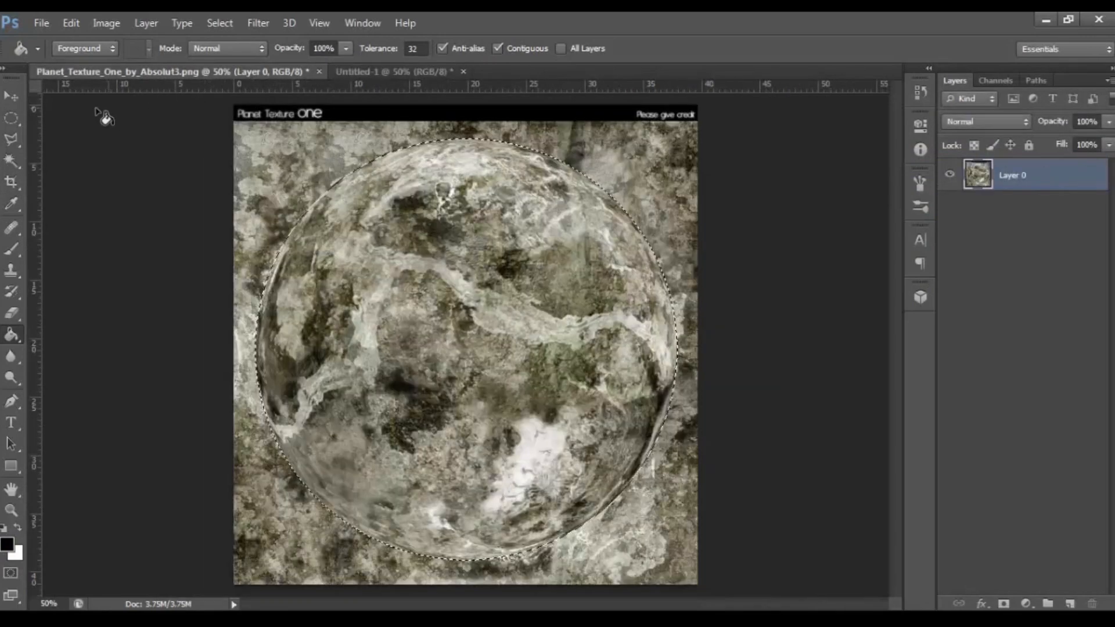
click(12, 96)
drag(388, 249, 399, 197)
drag(439, 298, 439, 297)
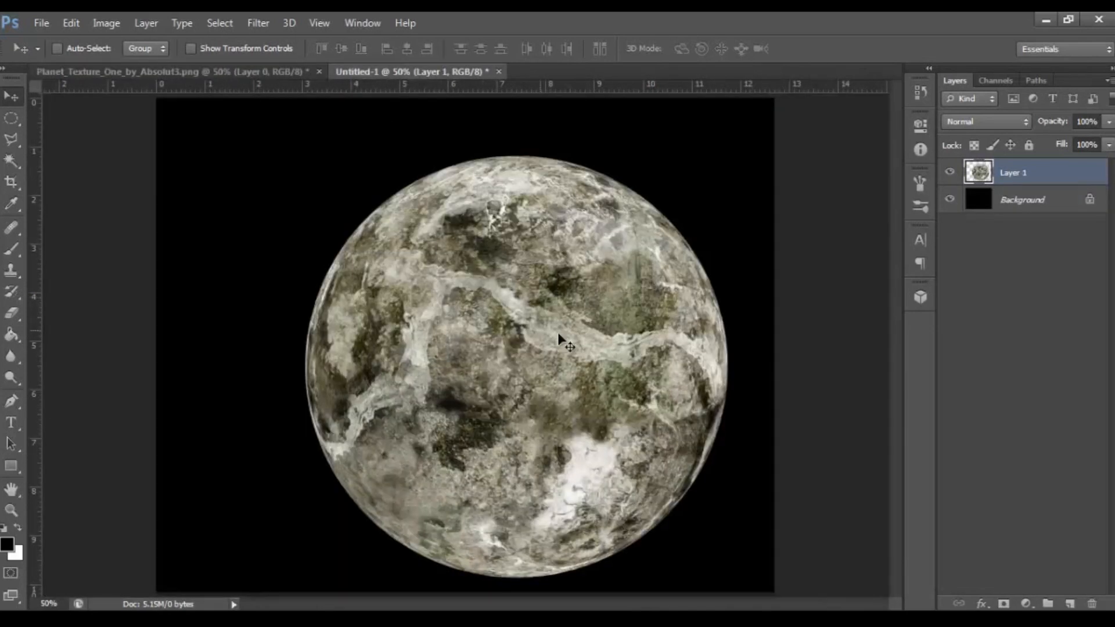
drag(585, 338, 471, 335)
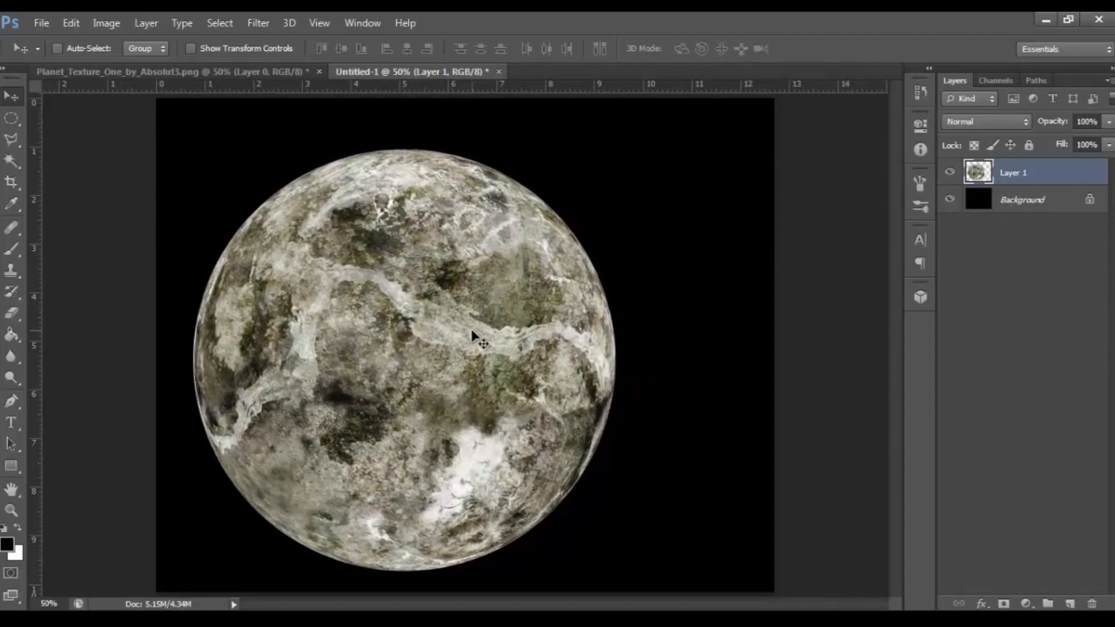
Scale the planet proportionally to 81% and shift it slightly down and to the left on the black canvas.
key(ctrl+t)
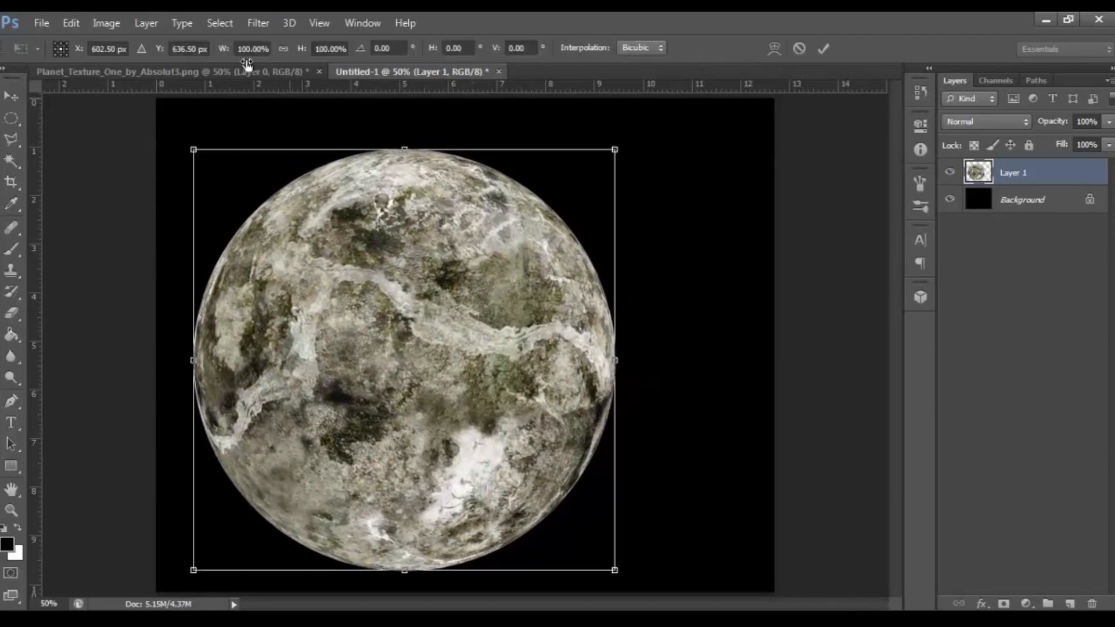
click(76, 26)
click(652, 19)
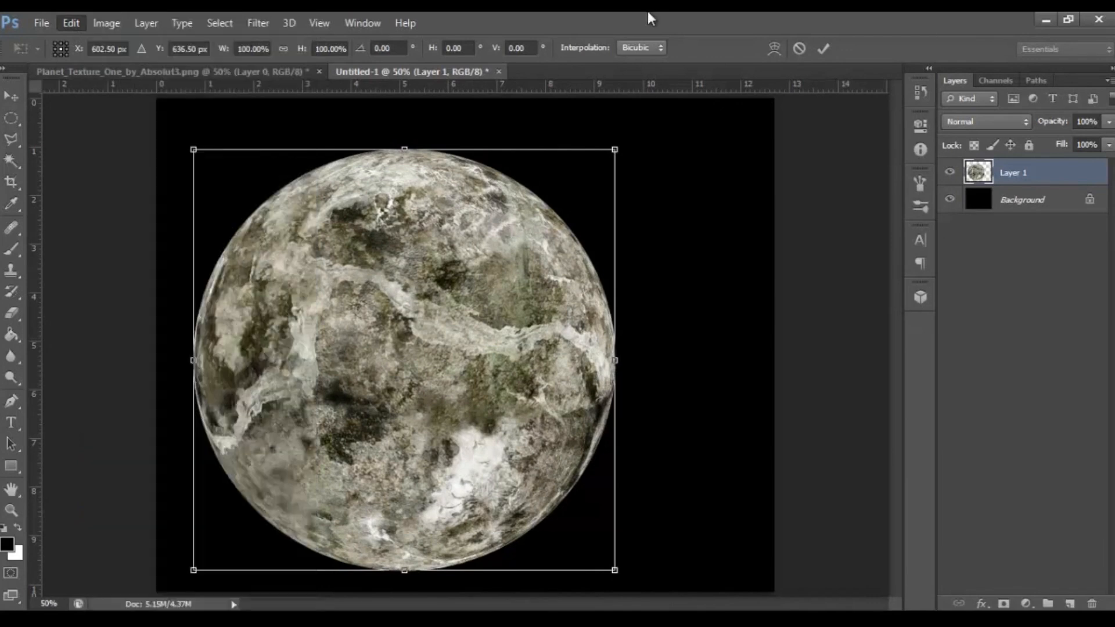
click(285, 50)
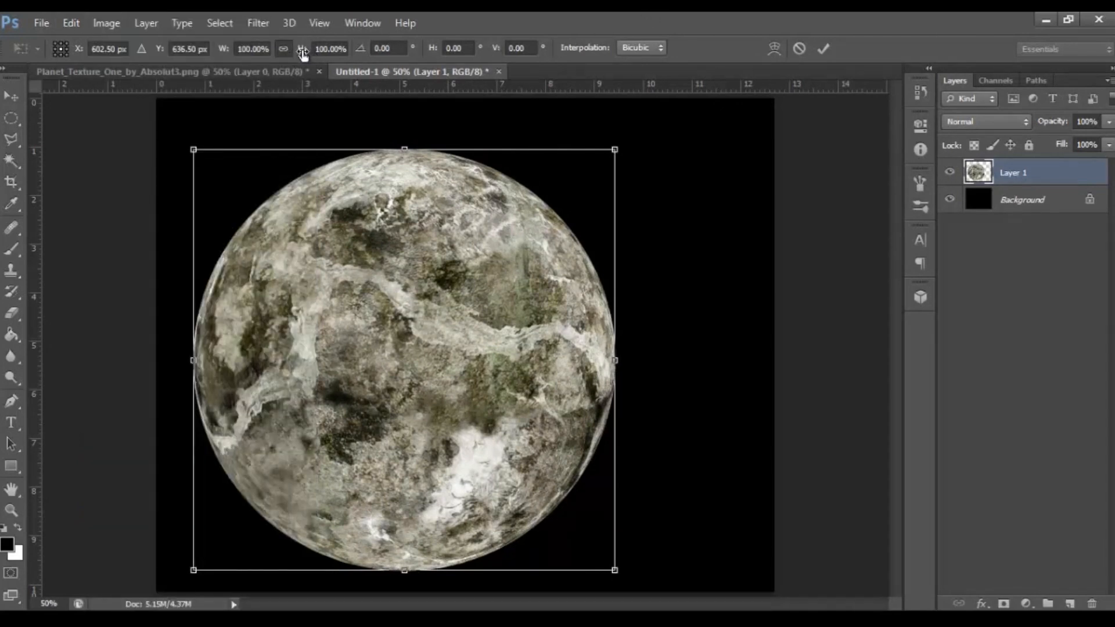
drag(302, 52, 287, 49)
key(Down)
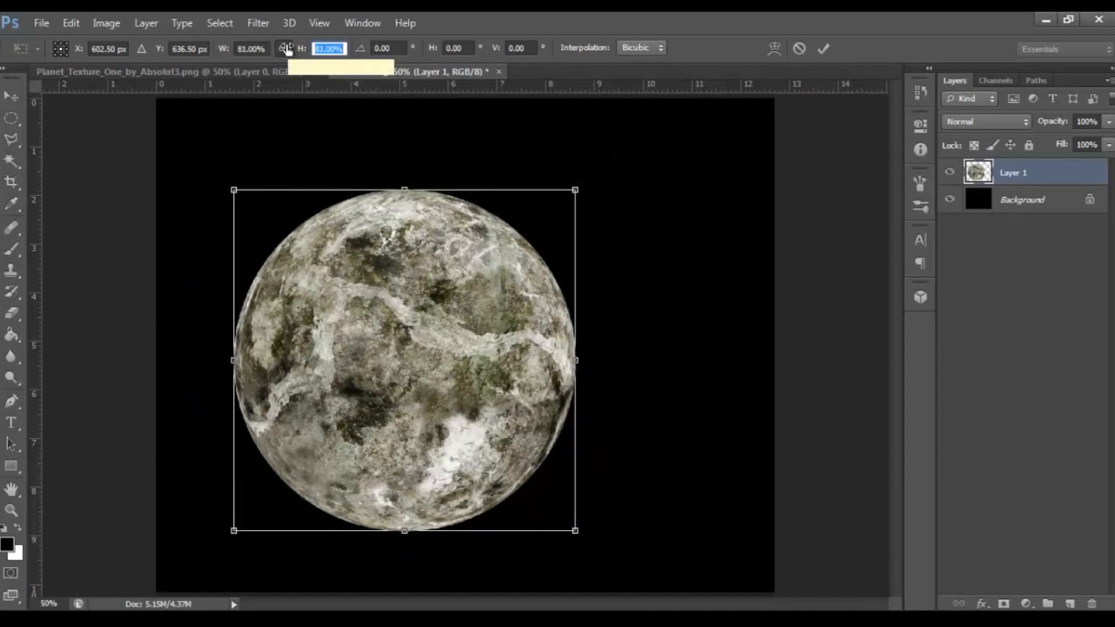
drag(497, 294, 518, 306)
click(822, 50)
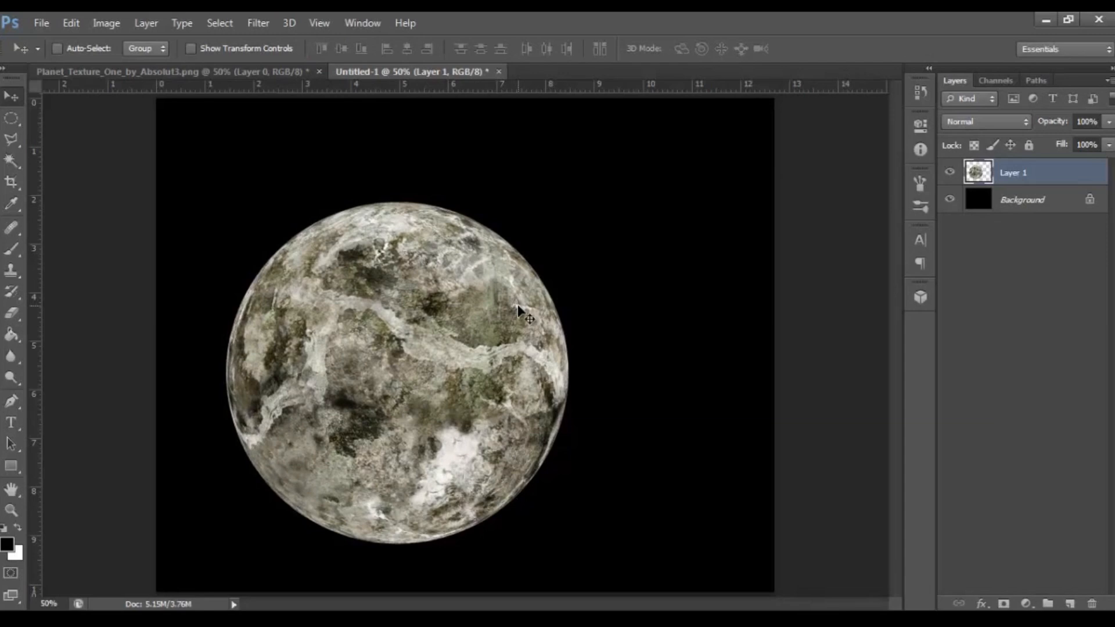
Close the Planet_Texture_One_by_Absolut3.png document without saving its changes.
click(280, 72)
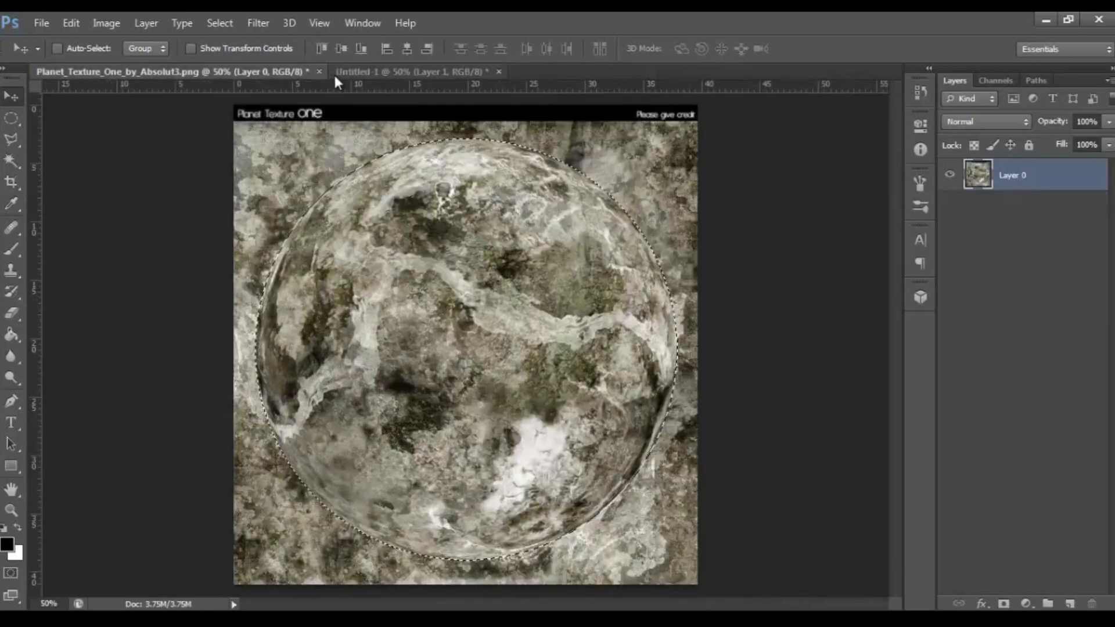
click(319, 72)
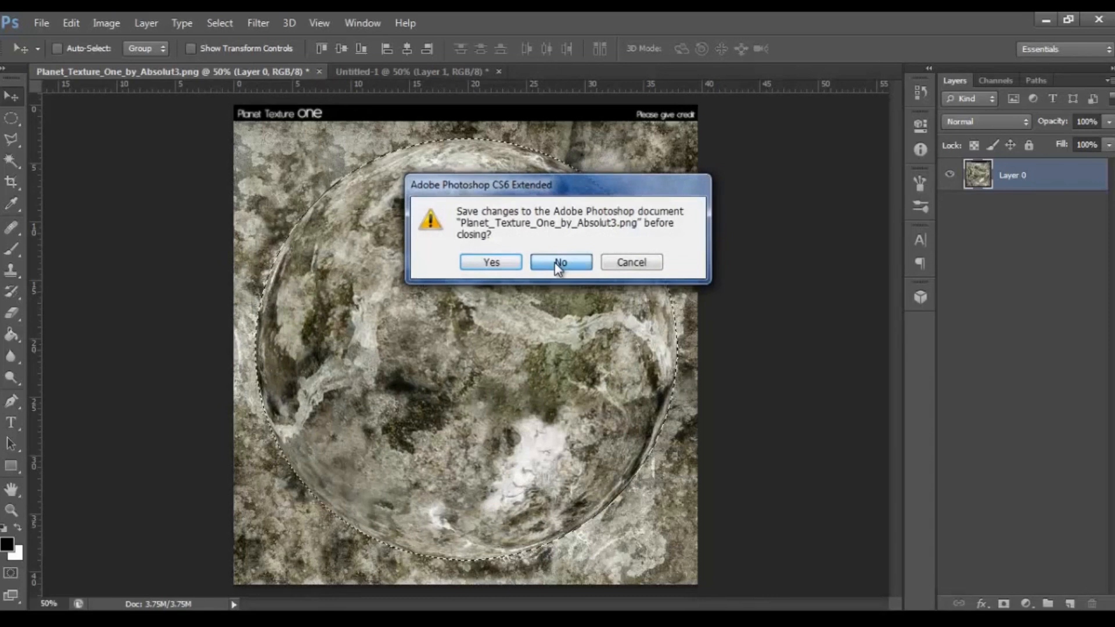
click(559, 264)
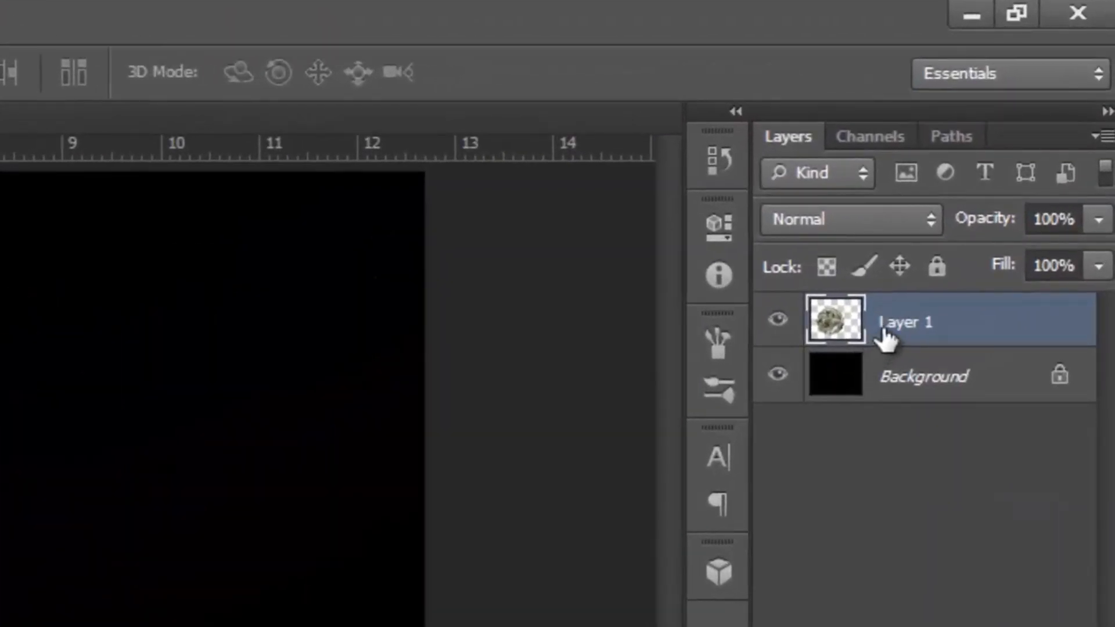
Load the planet layer's outline as a selection, fill it with black on a new layer, and deselect.
drag(885, 337, 851, 334)
ctrl+click(850, 334)
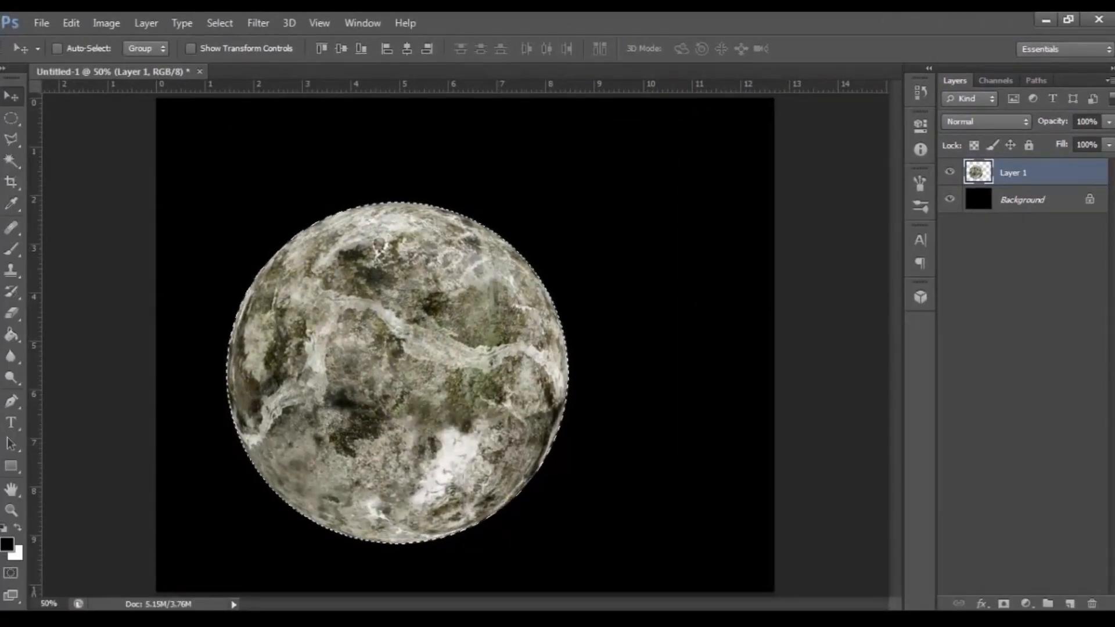
click(1069, 603)
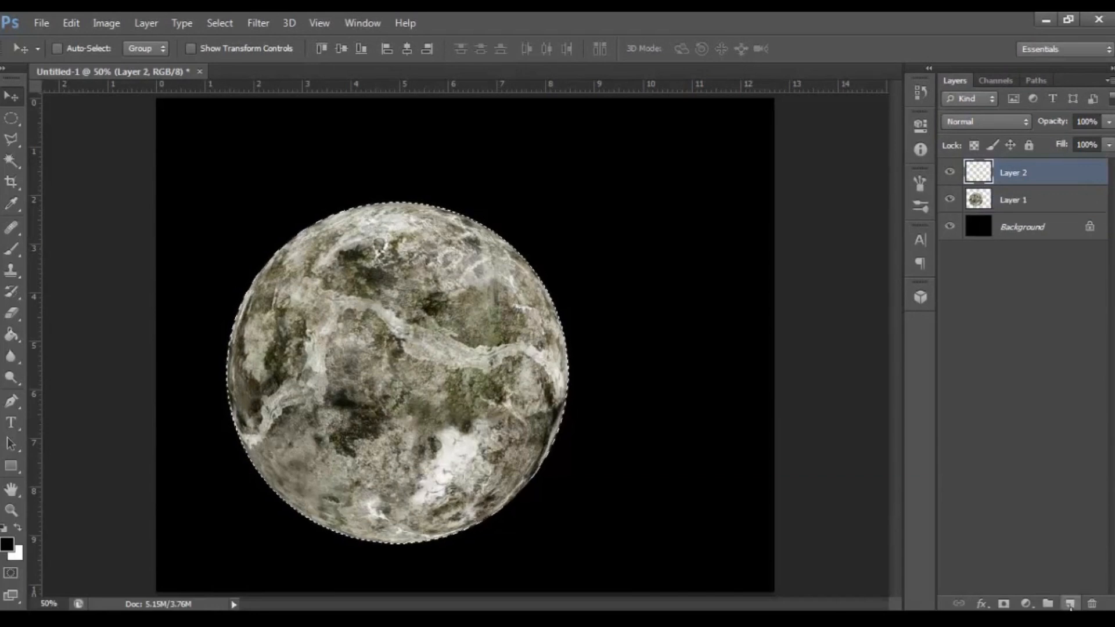
click(11, 335)
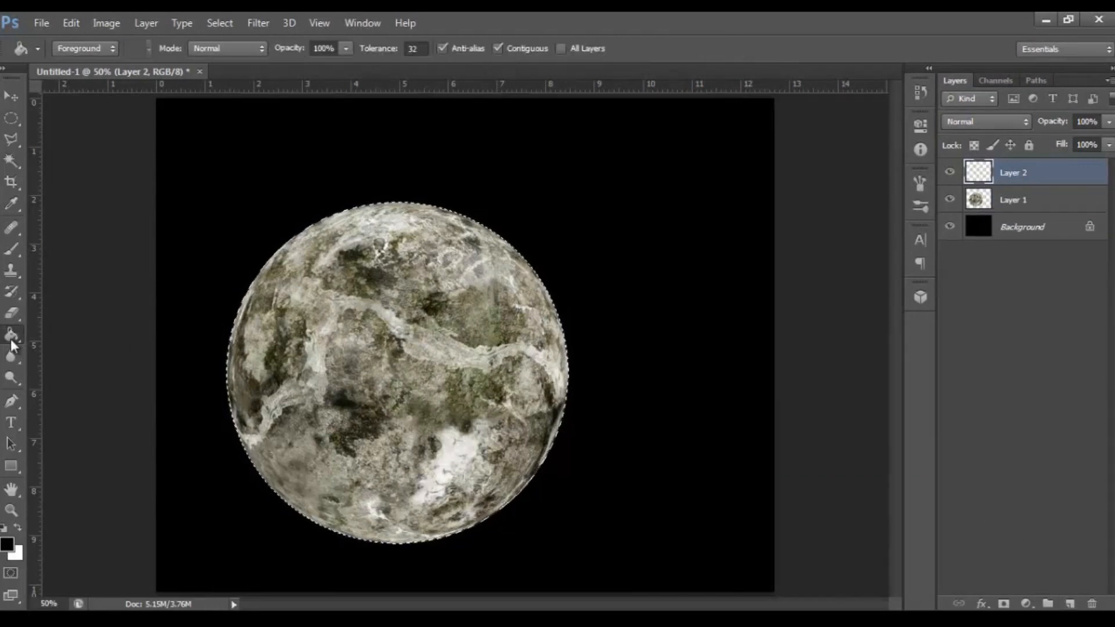
click(414, 360)
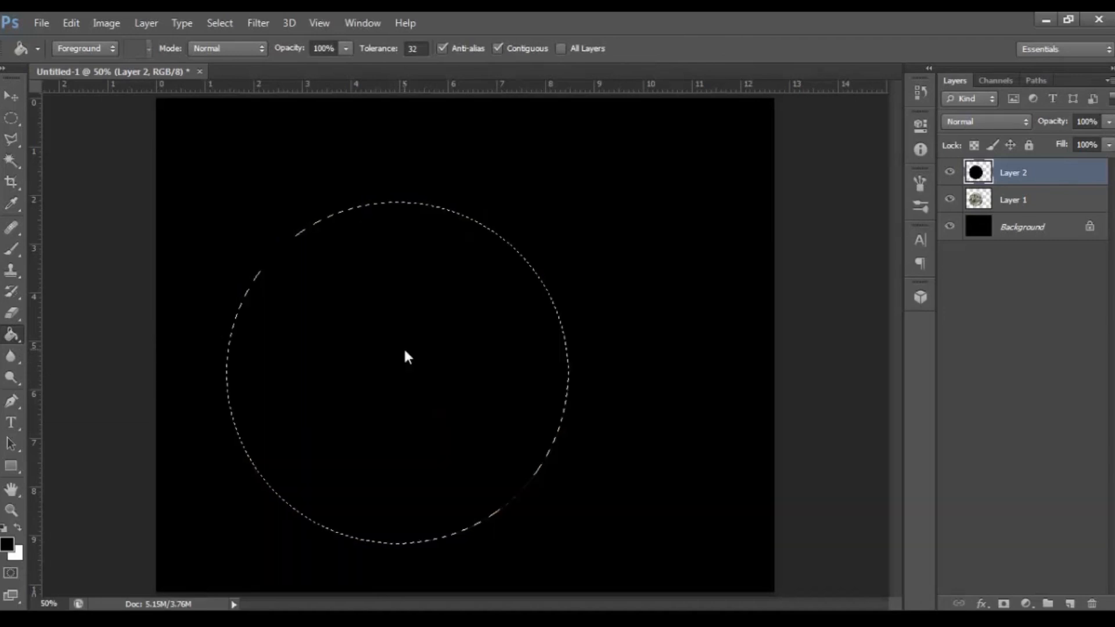
click(7, 545)
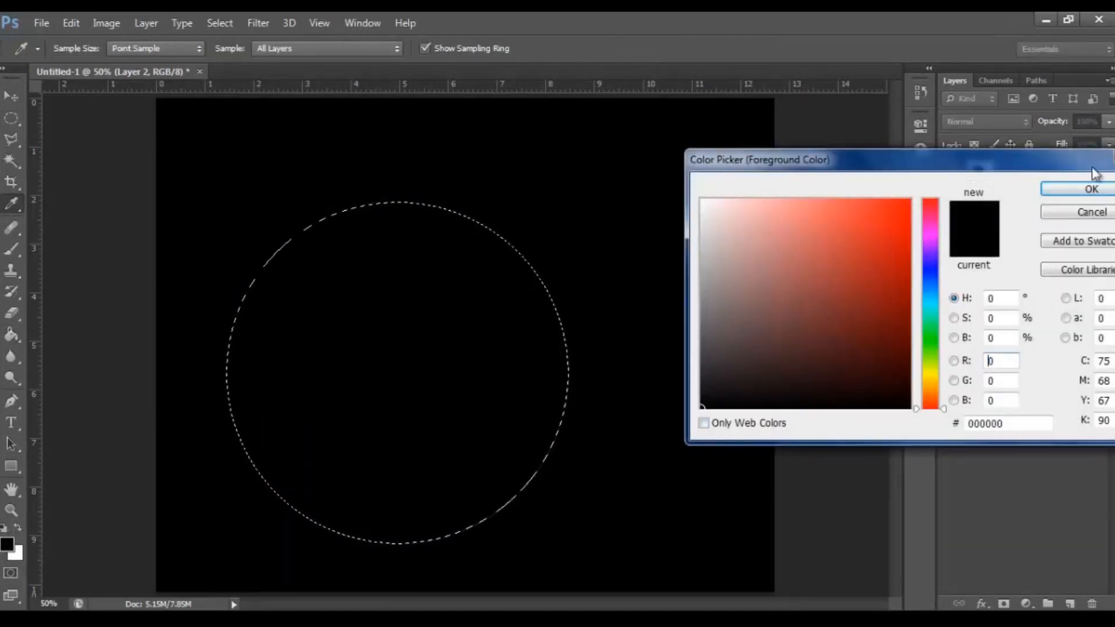
click(1090, 191)
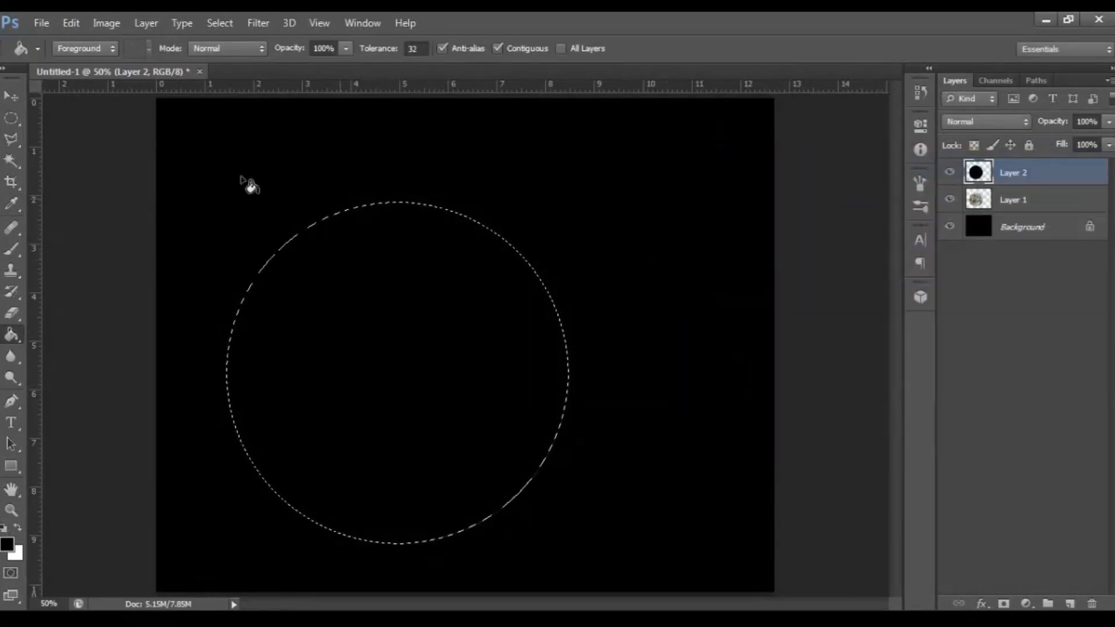
key(ctrl+d)
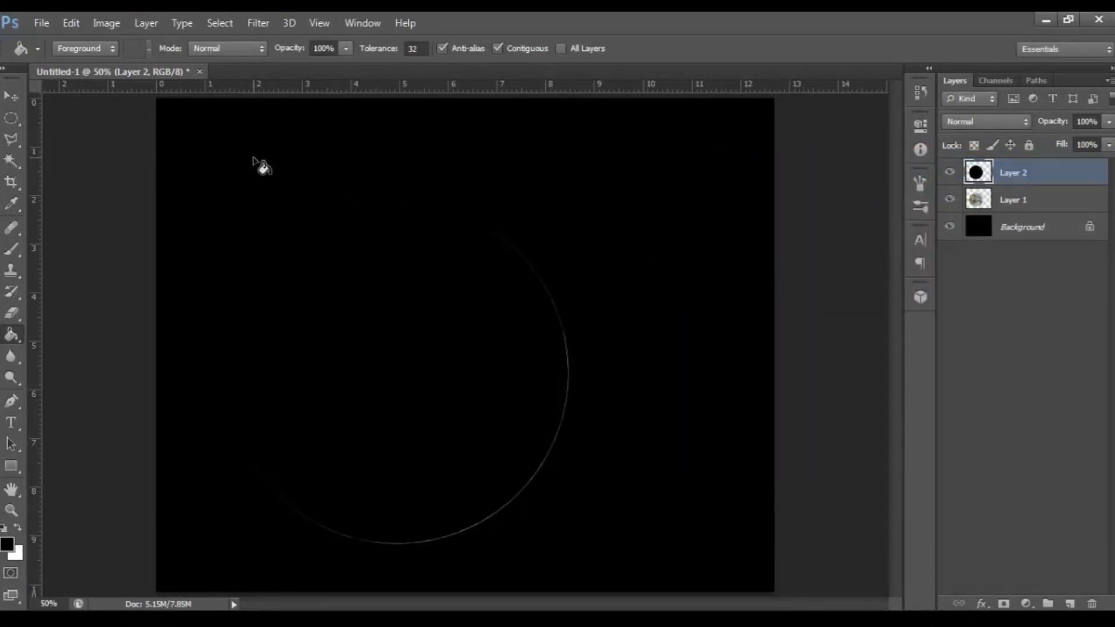
Move the black circle toward the planet's lower left and soften it into a shadow with a strong Gaussian Blur.
click(7, 101)
mouse_move(459, 288)
mouse_down()
mouse_move(458, 304)
mouse_move(376, 370)
mouse_up()
click(259, 24)
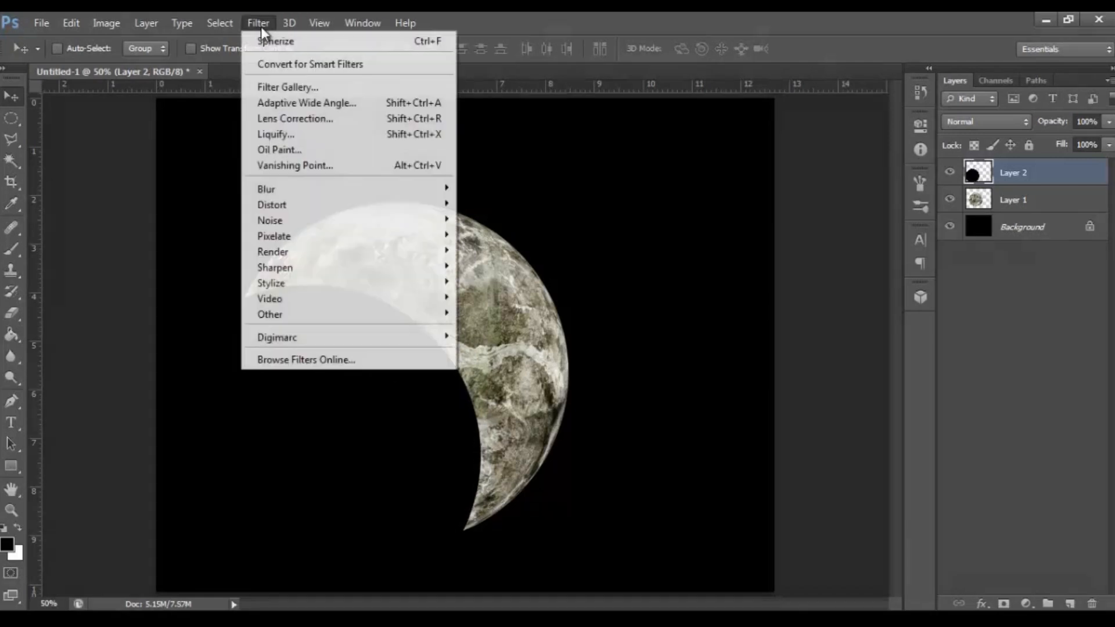
mouse_move(318, 190)
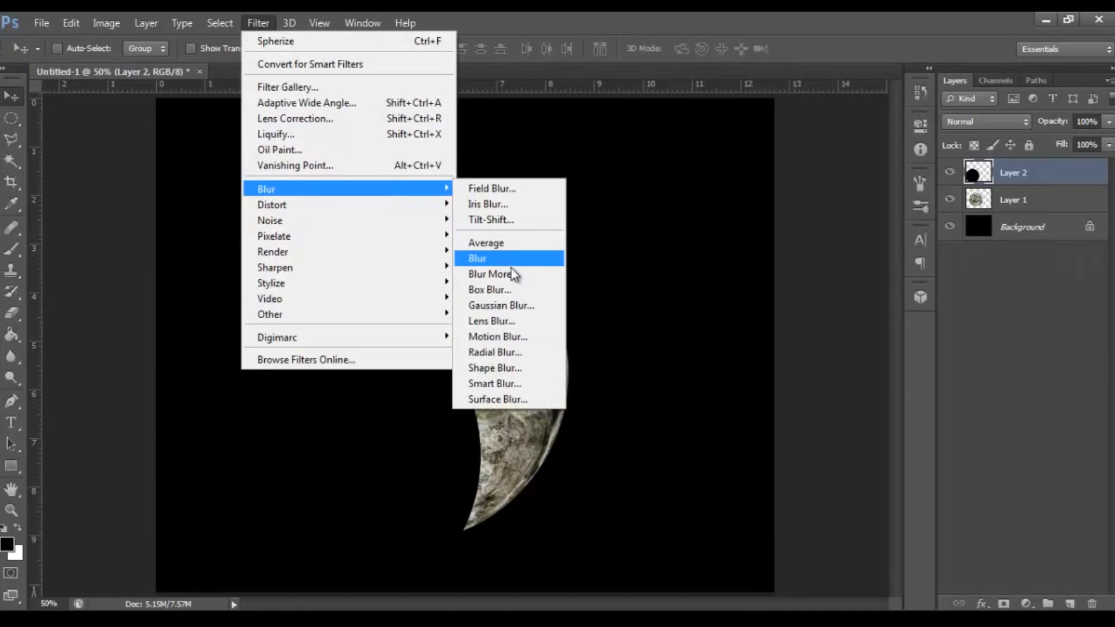
click(533, 307)
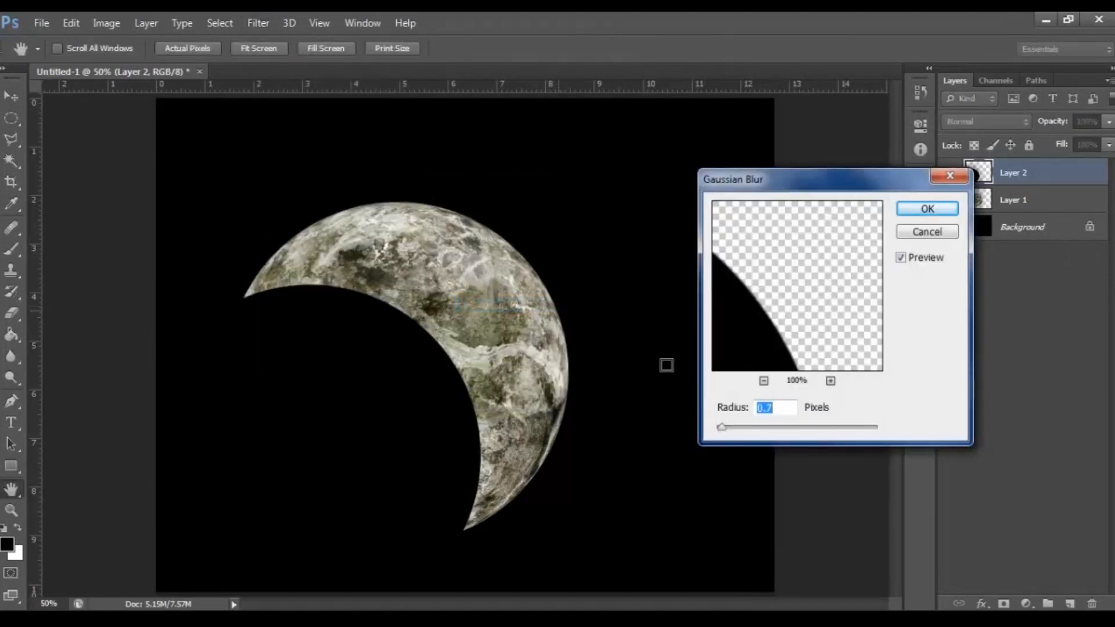
drag(754, 427, 814, 423)
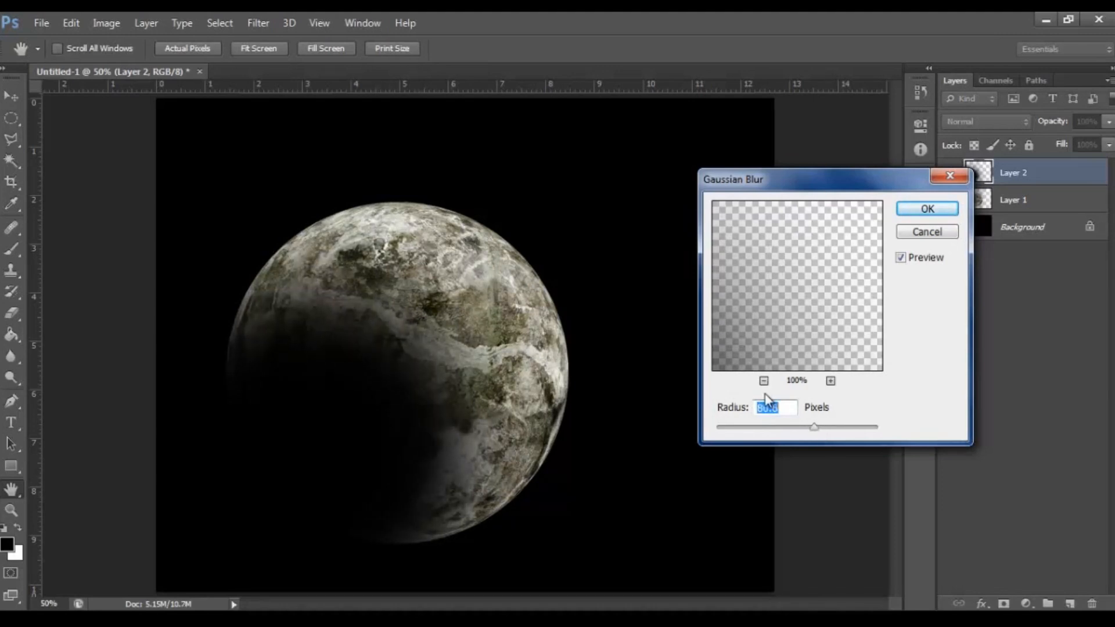
click(952, 210)
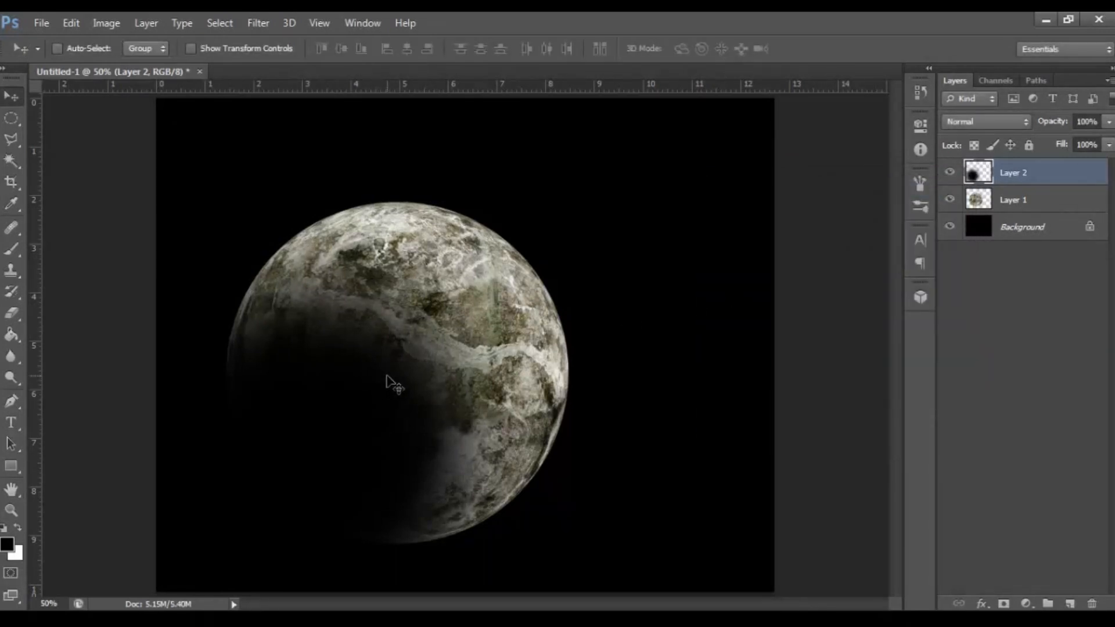
Enlarge the blurred shadow proportionally to 116% and shift it slightly up and to the right over the planet.
key(ctrl+t)
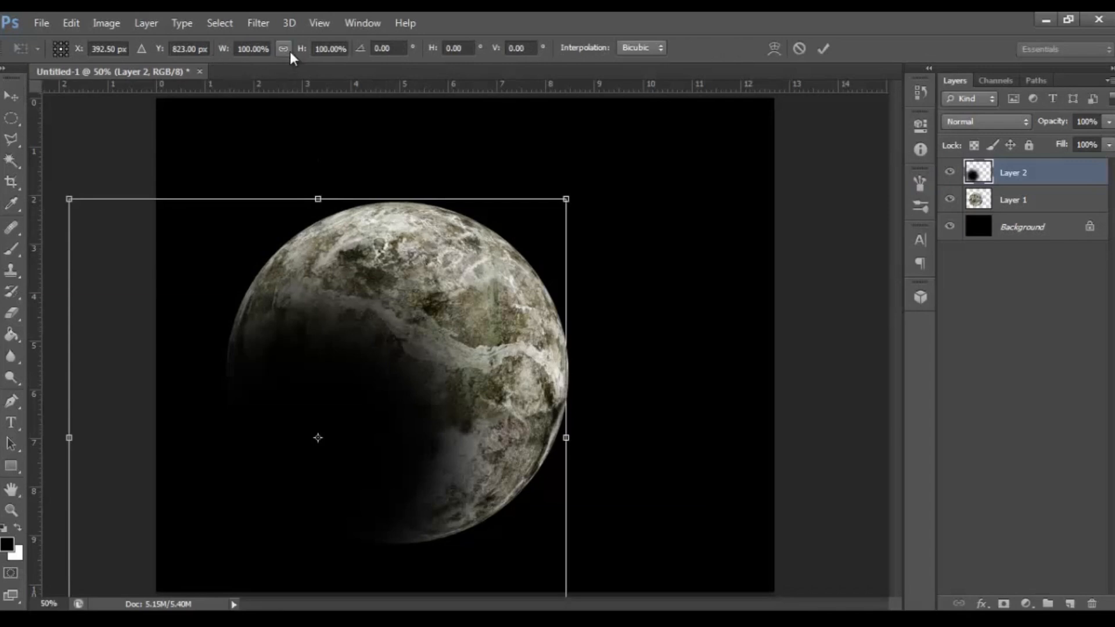
drag(305, 52, 313, 53)
drag(414, 345, 428, 330)
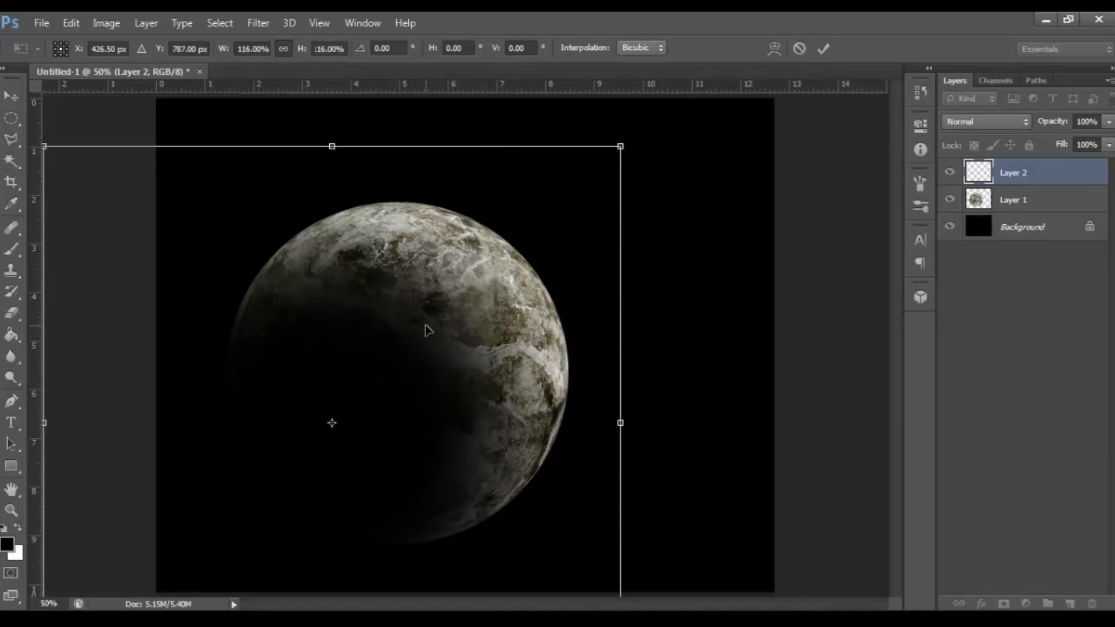
click(824, 48)
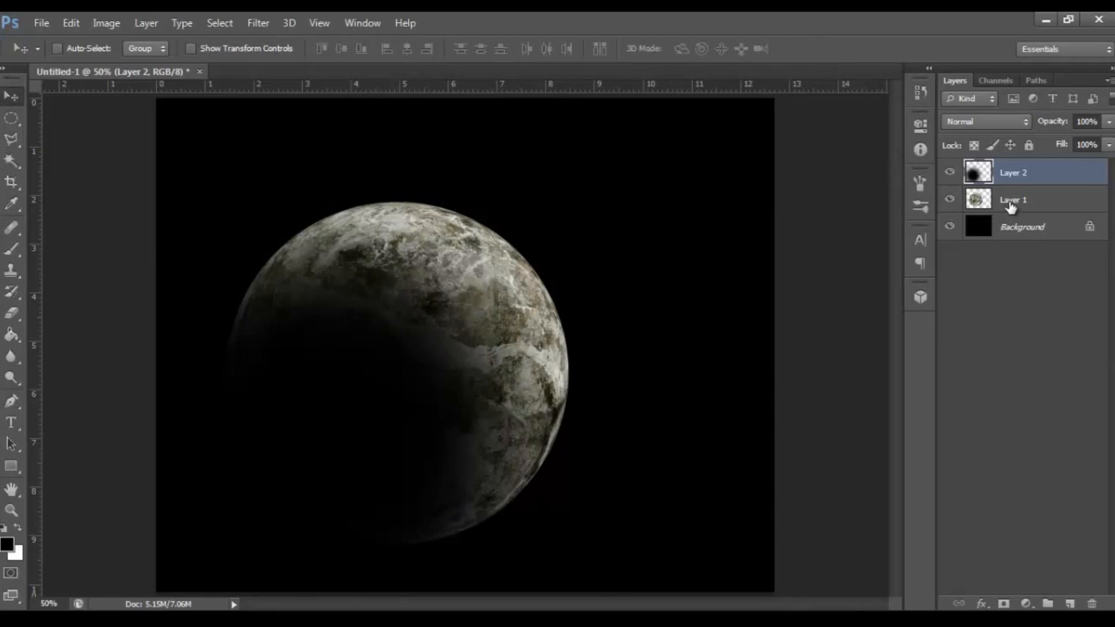
Add another layer above the shadow, fill the planet's outline on it with black, and deselect.
click(1070, 604)
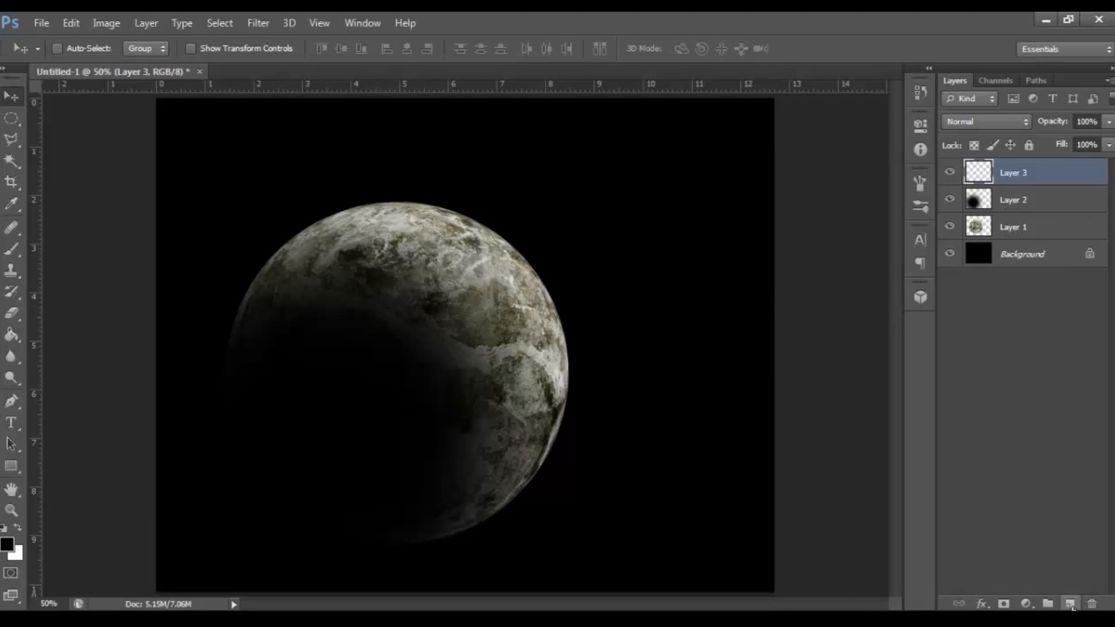
ctrl+click(981, 228)
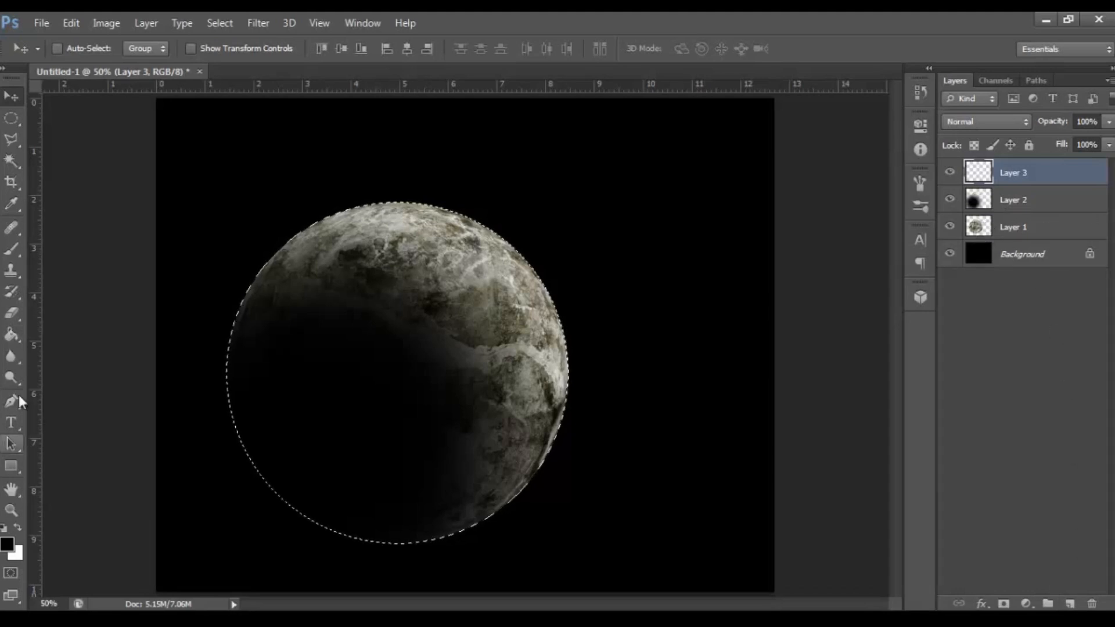
click(11, 332)
click(381, 335)
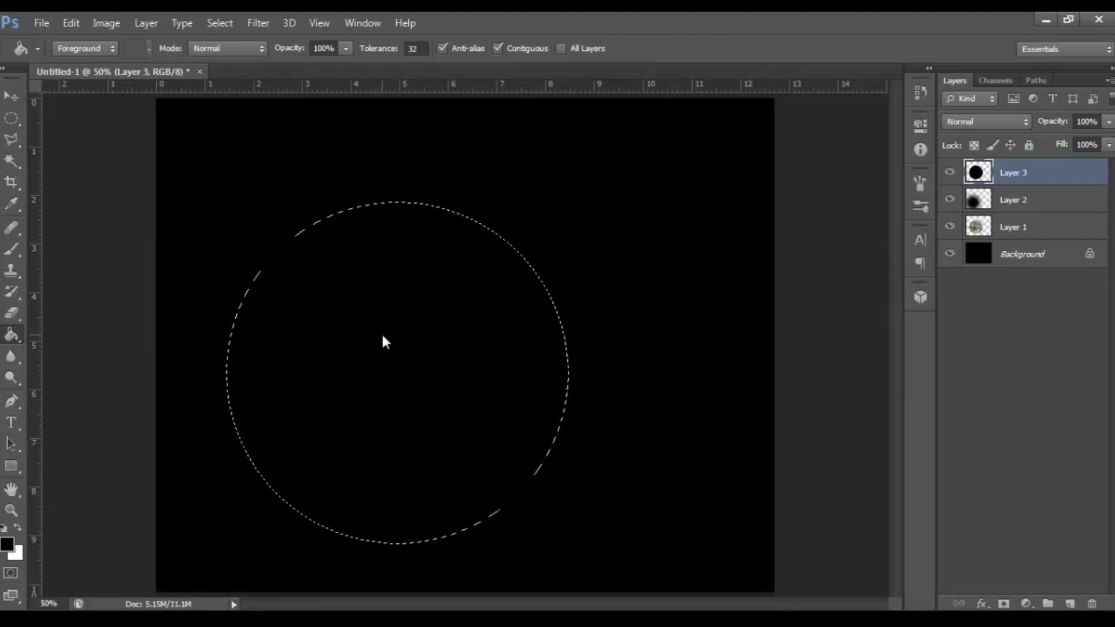
key(ctrl+d)
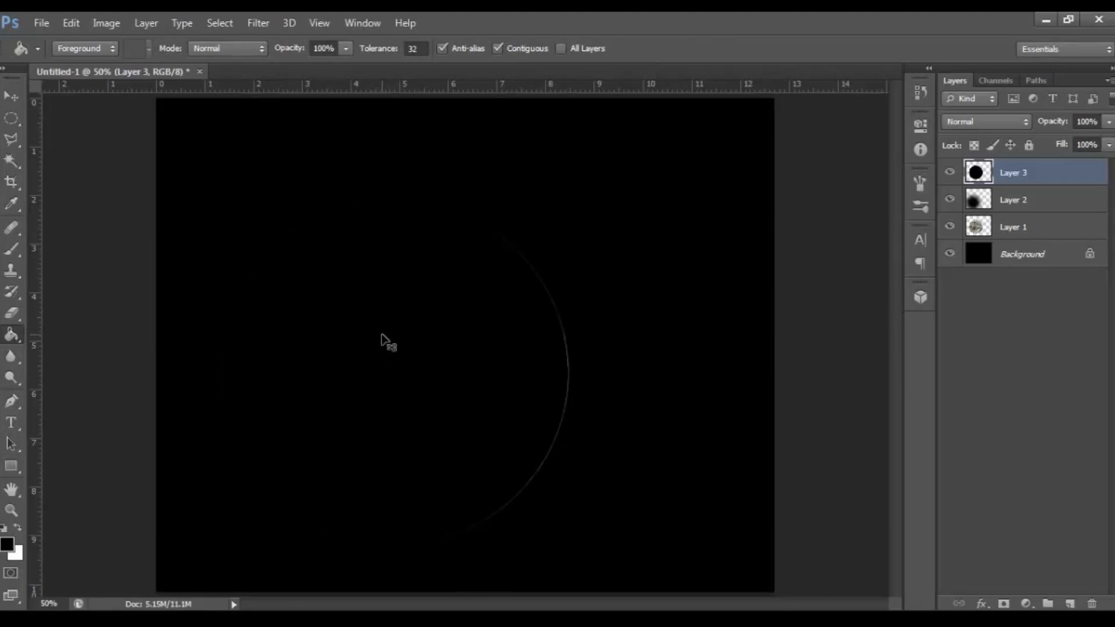
Set the blend mode of the topmost black circle layer to Screen.
click(987, 122)
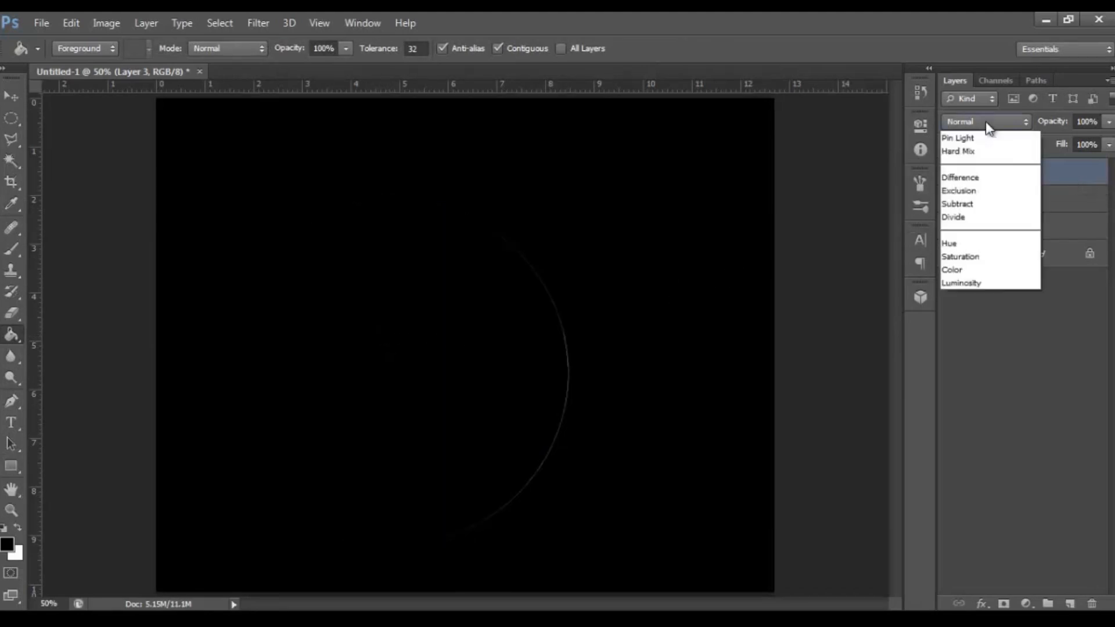
key(s)
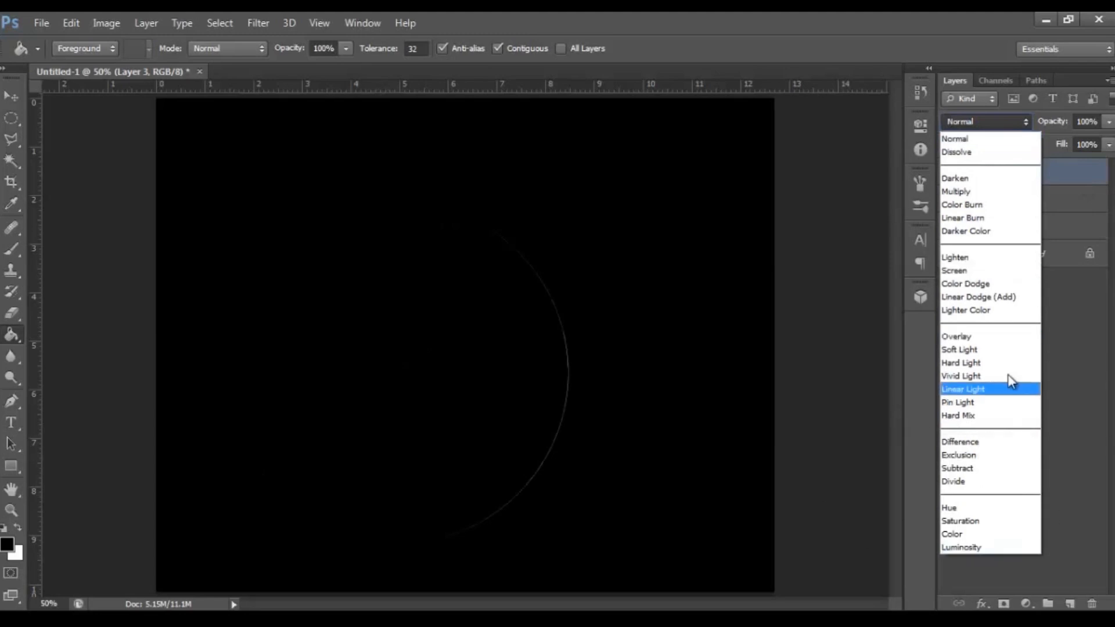
click(1004, 271)
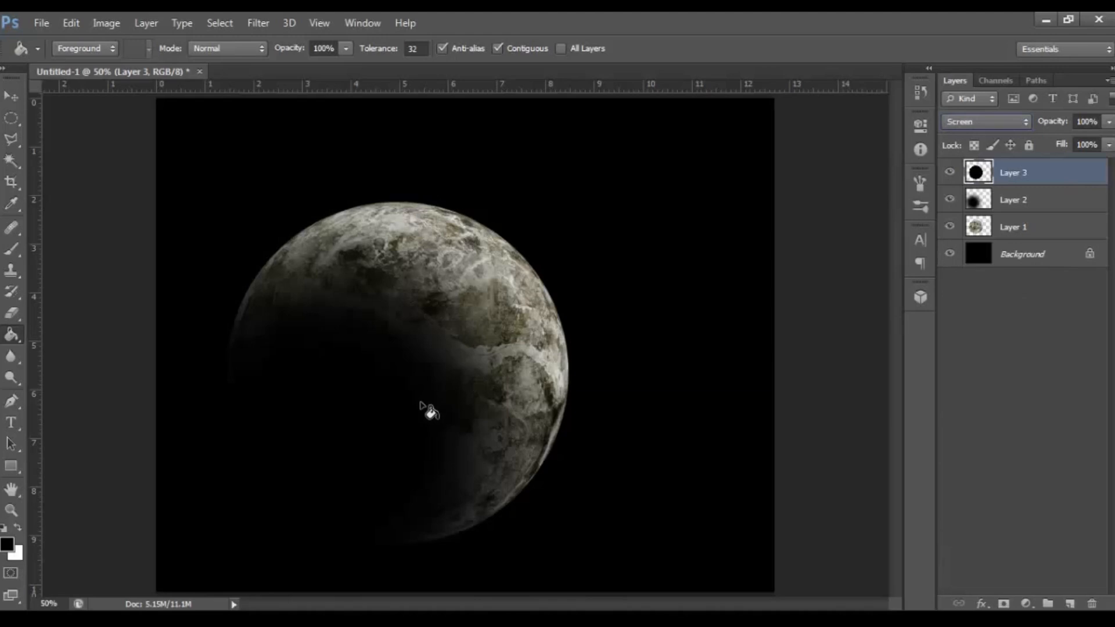
Add an Outer Glow layer style to the topmost black circle layer and increase the glow's size.
double_click(1055, 176)
drag(785, 88, 671, 90)
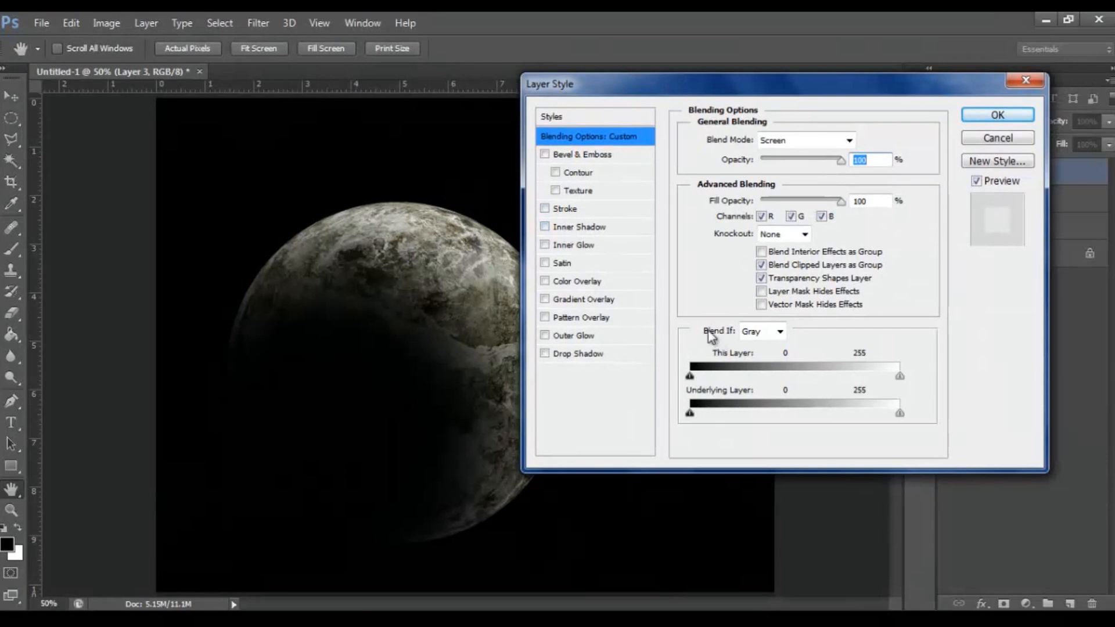
click(577, 337)
drag(637, 90, 743, 48)
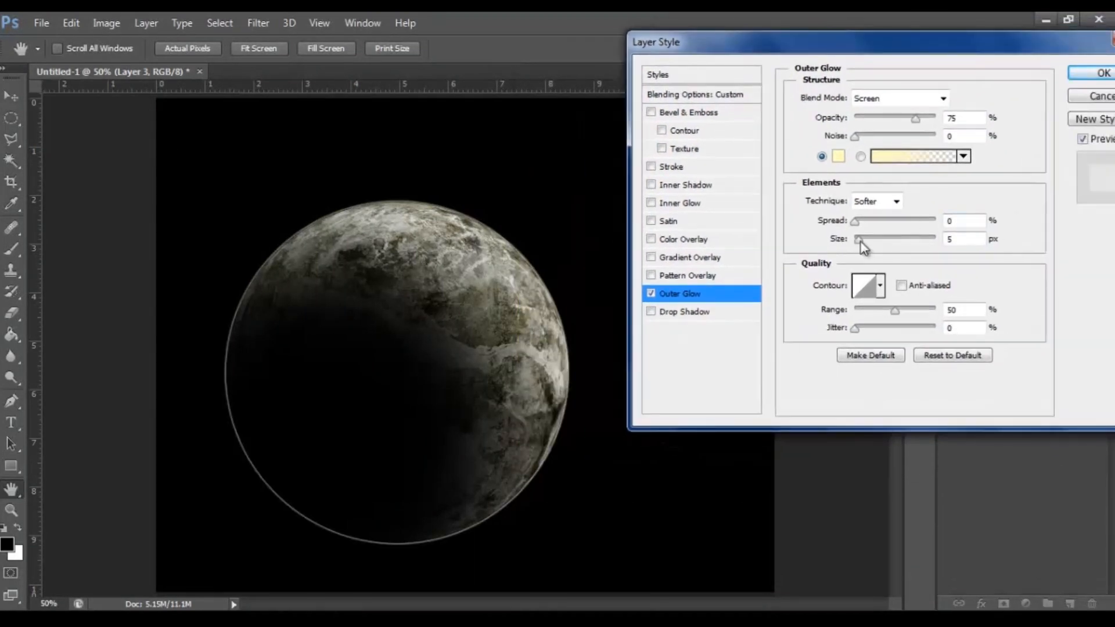
drag(862, 241, 866, 240)
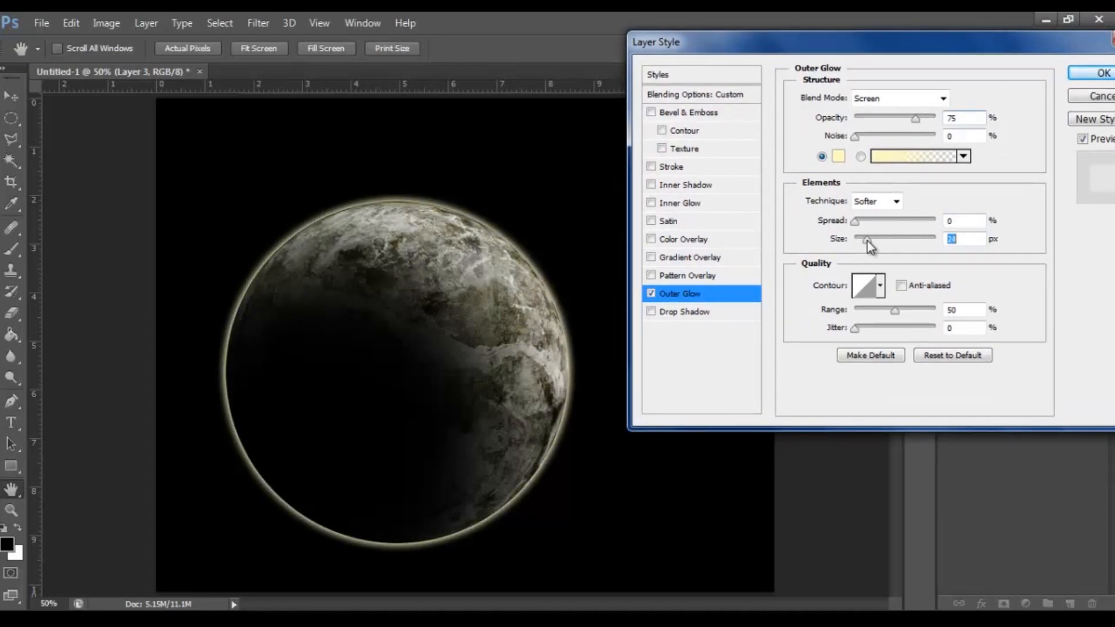
Set the Outer Glow color to light blue 6ca8e5.
click(838, 157)
drag(927, 263, 931, 279)
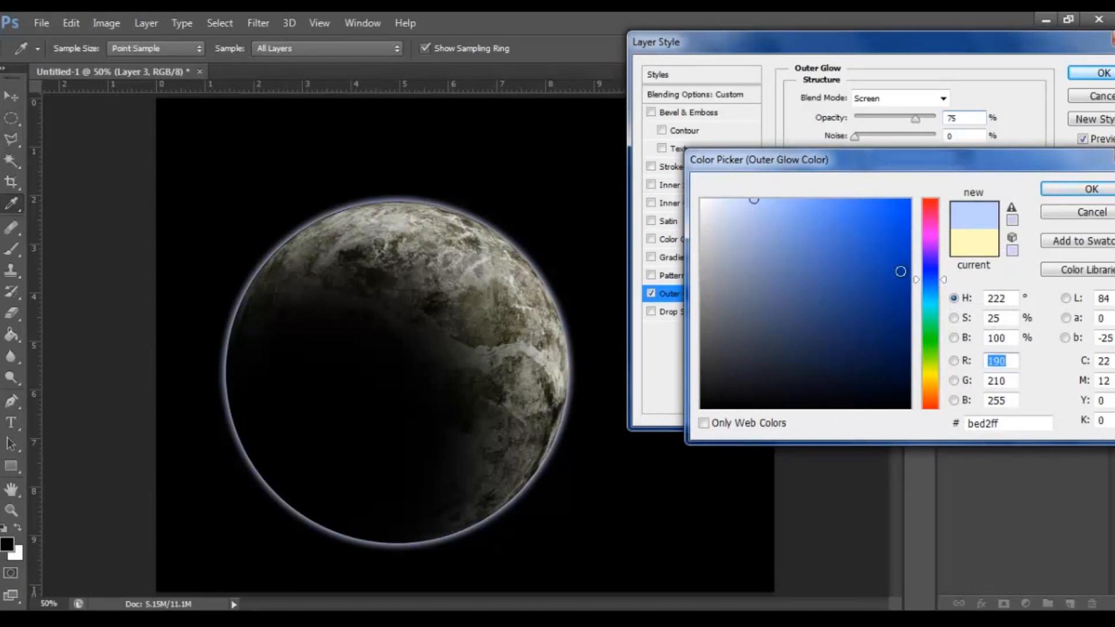
mouse_move(784, 224)
mouse_down()
mouse_move(810, 200)
mouse_move(808, 218)
mouse_move(776, 224)
mouse_move(784, 219)
mouse_up()
drag(929, 273, 931, 286)
drag(787, 219, 812, 220)
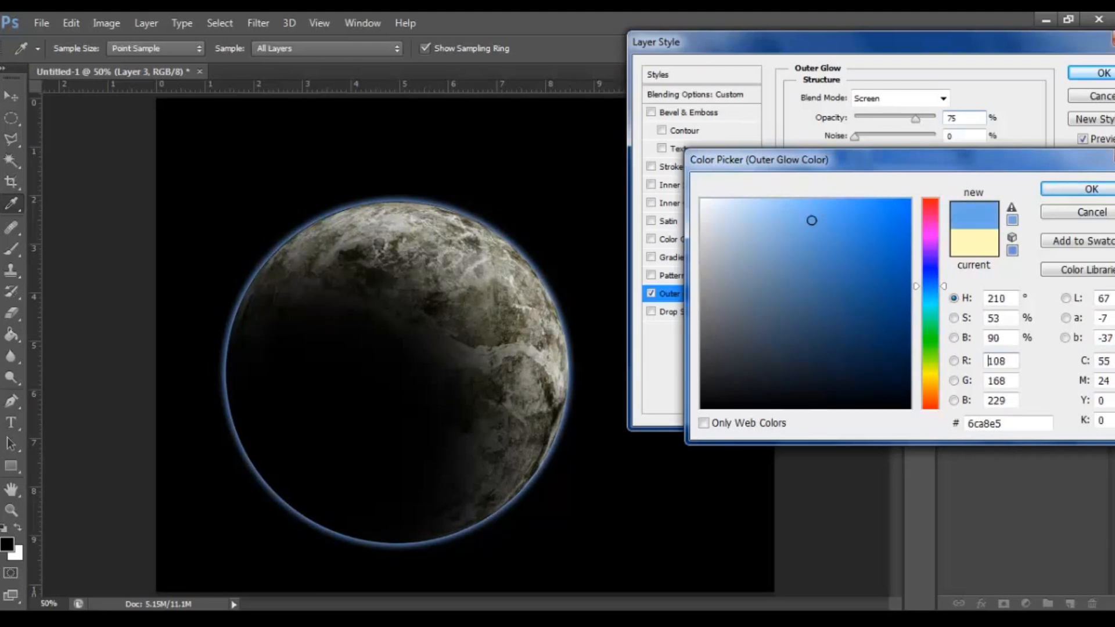
double_click(1019, 428)
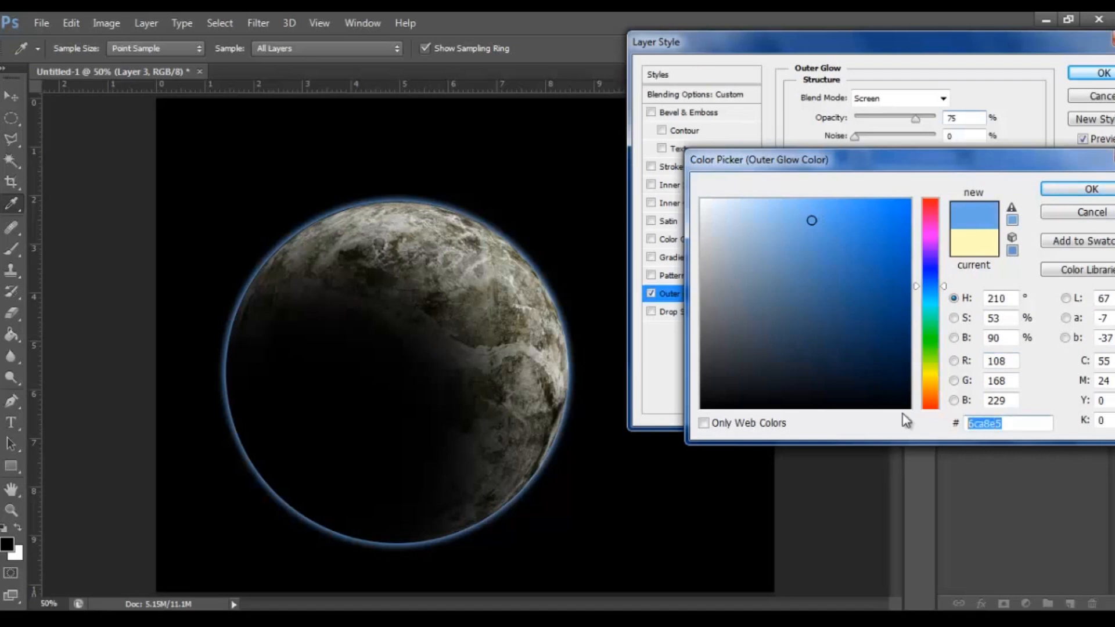
click(1079, 195)
drag(1000, 51, 959, 60)
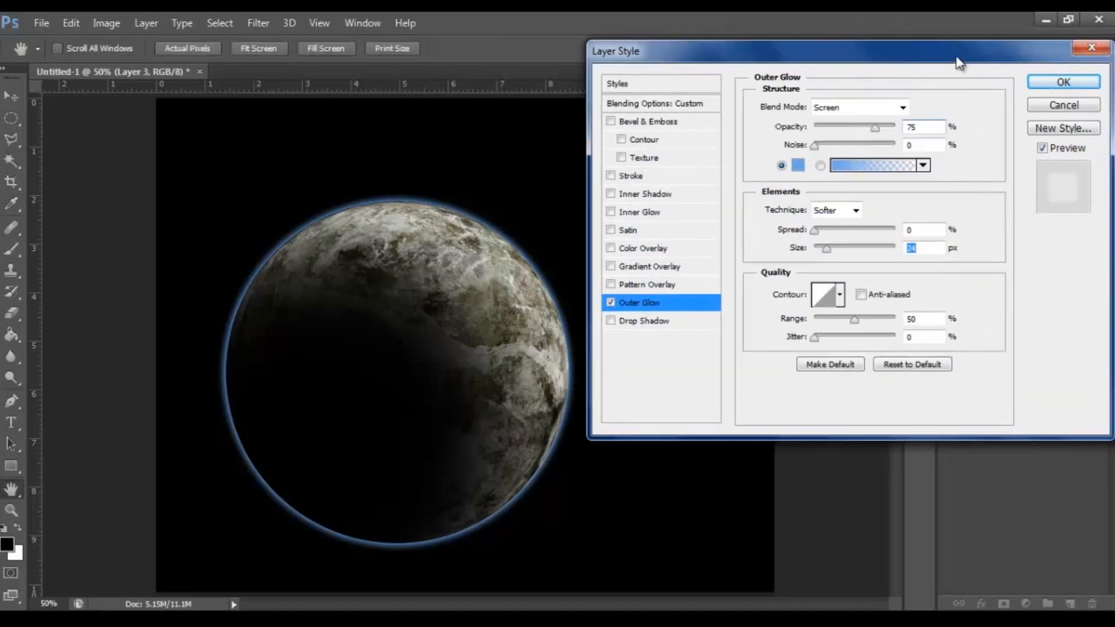
Add an Inner Glow with edge as its source to the black circle layer and set its size to 125 px.
click(630, 211)
drag(817, 265, 855, 269)
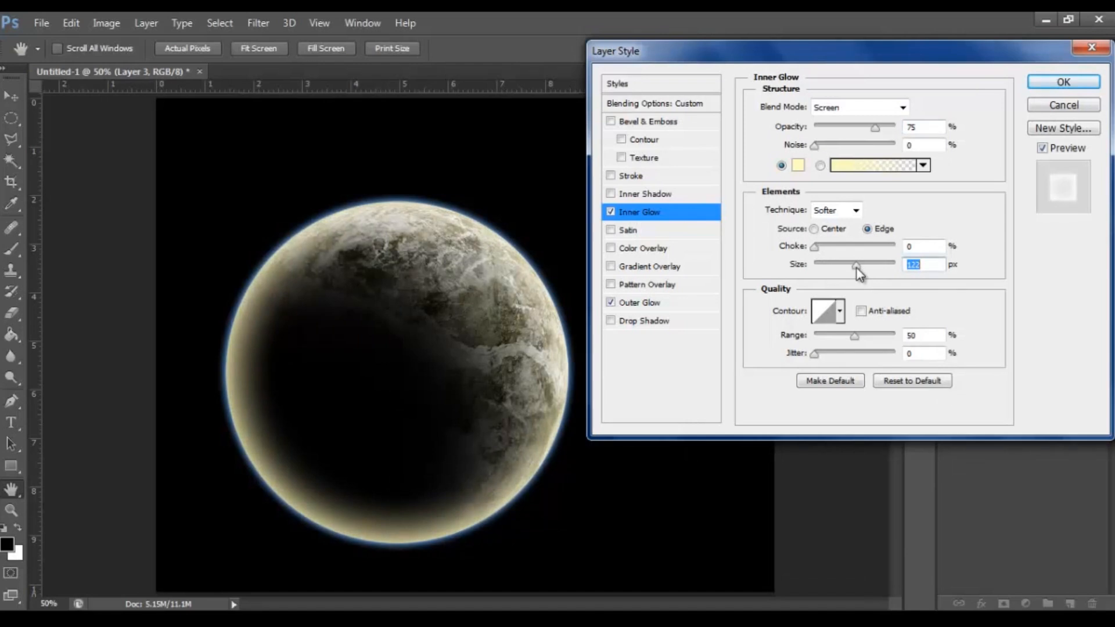
text(125)
click(798, 166)
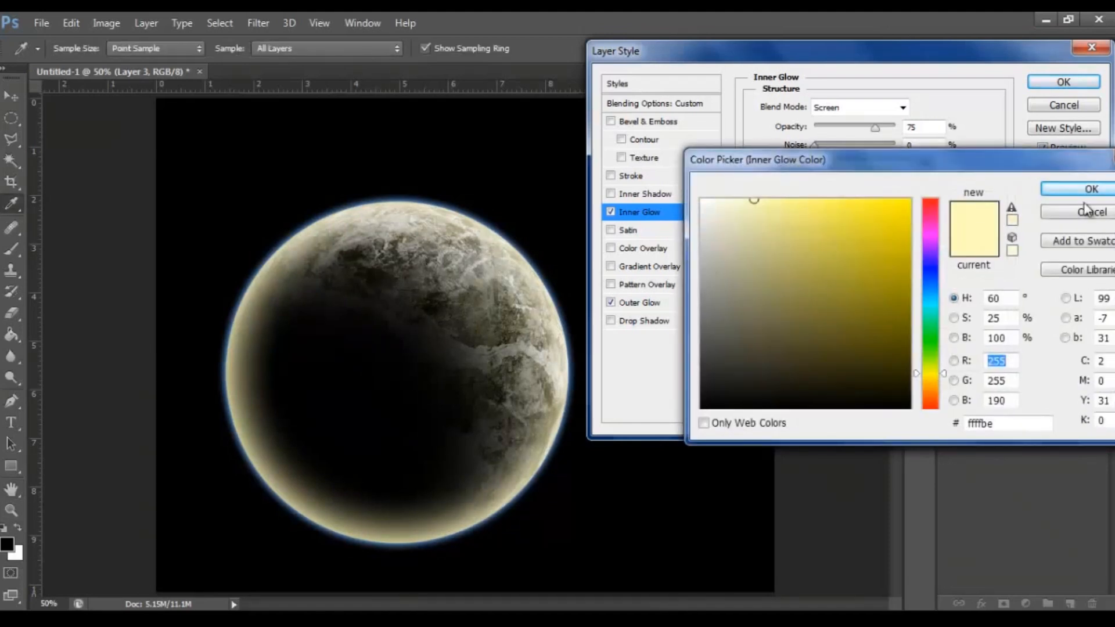
click(1072, 212)
Copy the hex color code 6ca8e5 from the Outer Glow color.
click(657, 305)
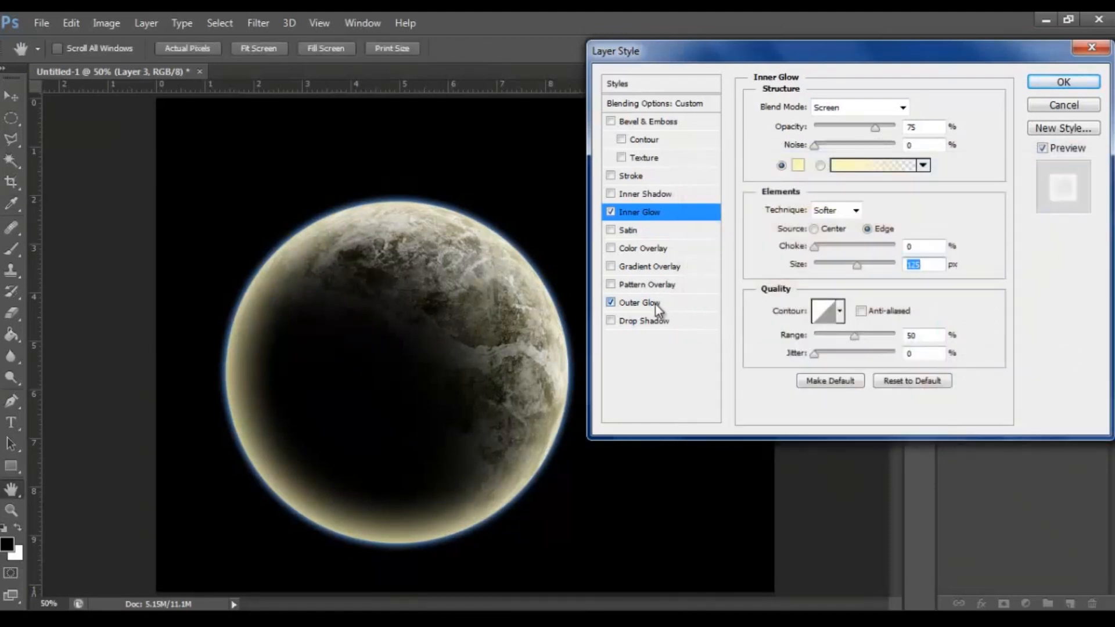
click(798, 166)
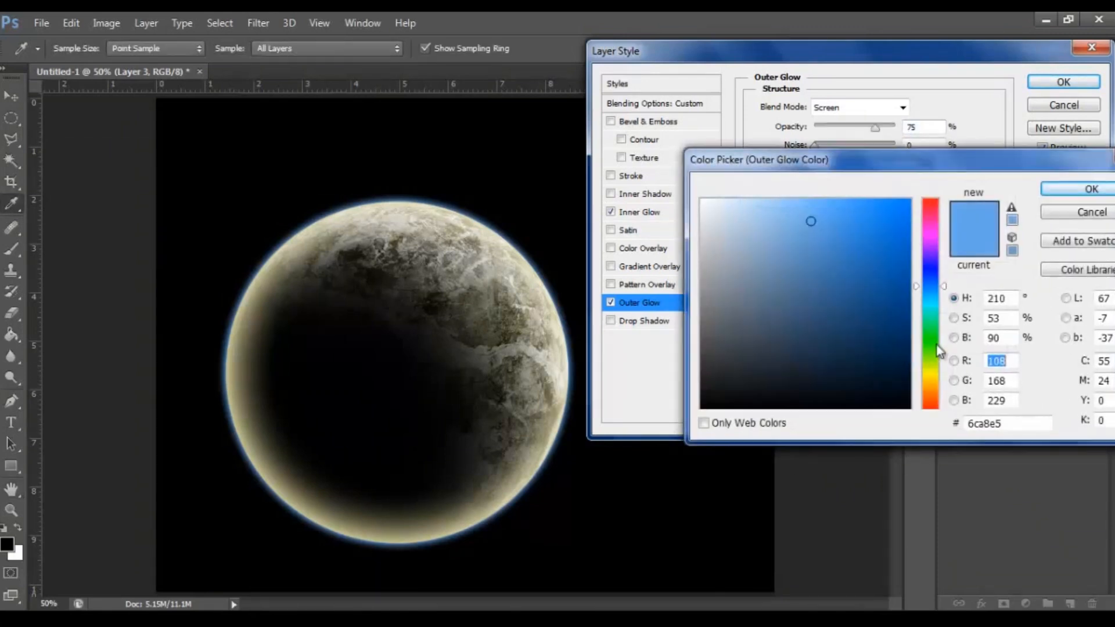
drag(1024, 425, 964, 424)
right_click(987, 425)
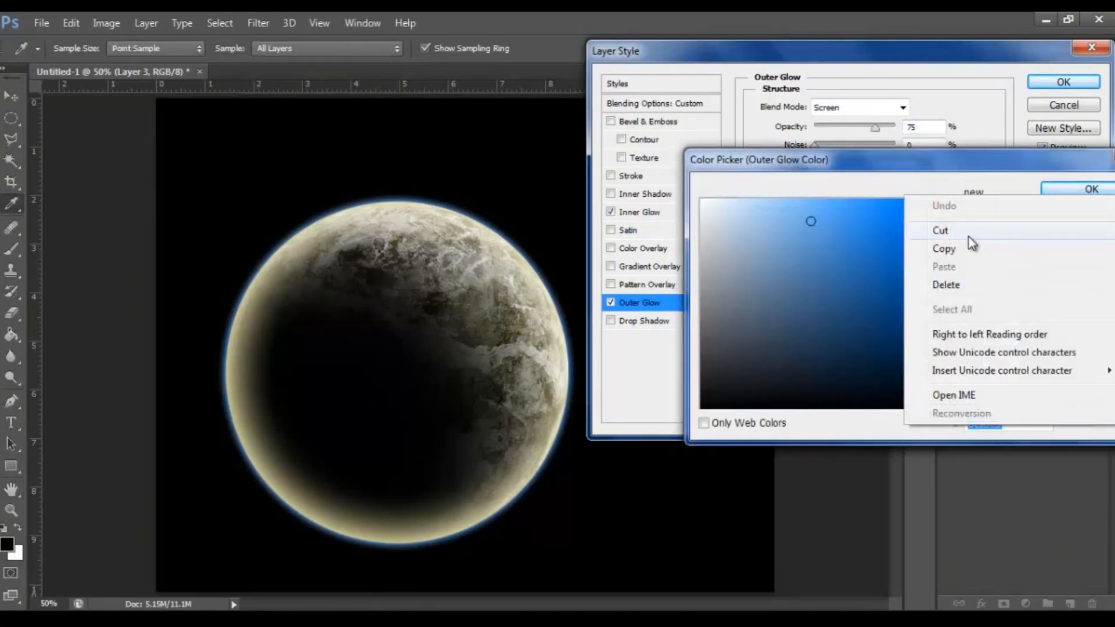
click(968, 257)
drag(969, 151, 873, 153)
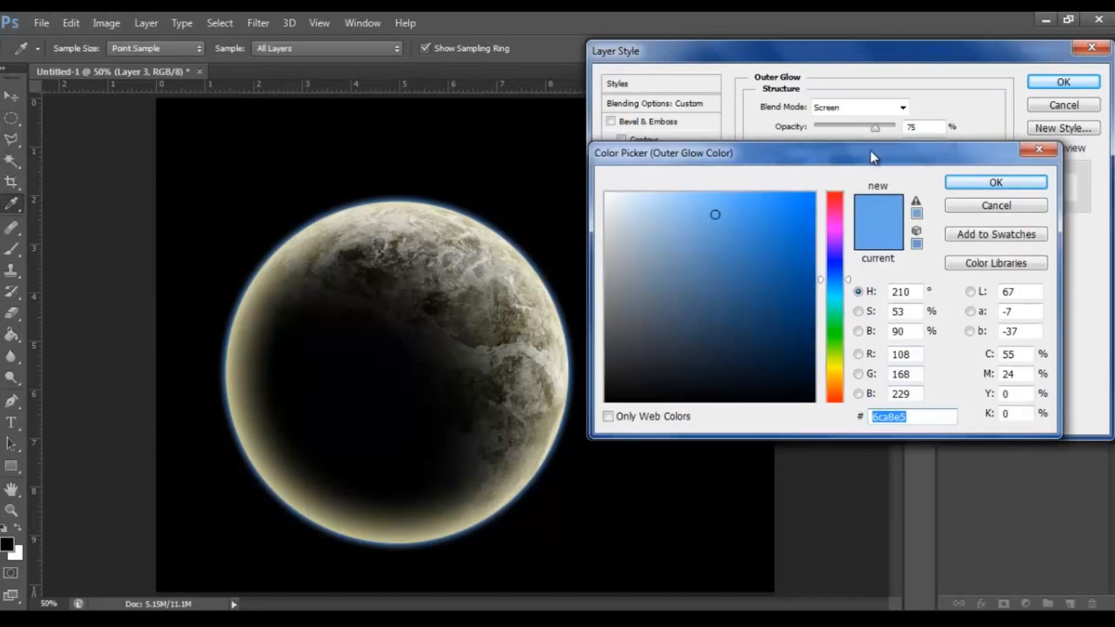
click(990, 184)
Set the Inner Glow color to the copied code 6ca8e5 and apply the layer style.
click(664, 211)
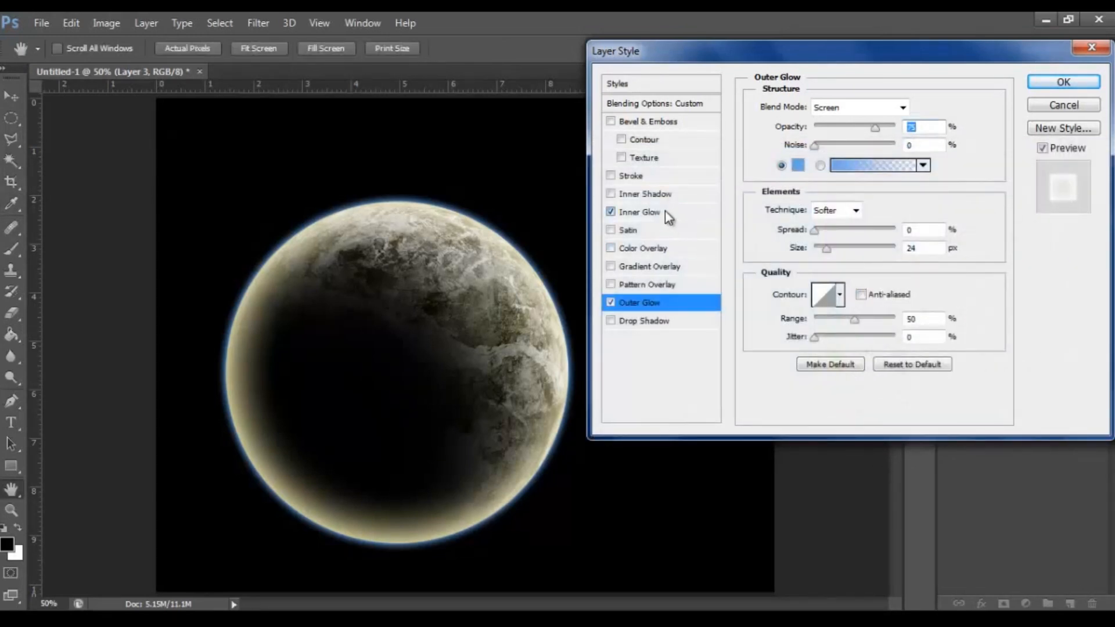
click(797, 168)
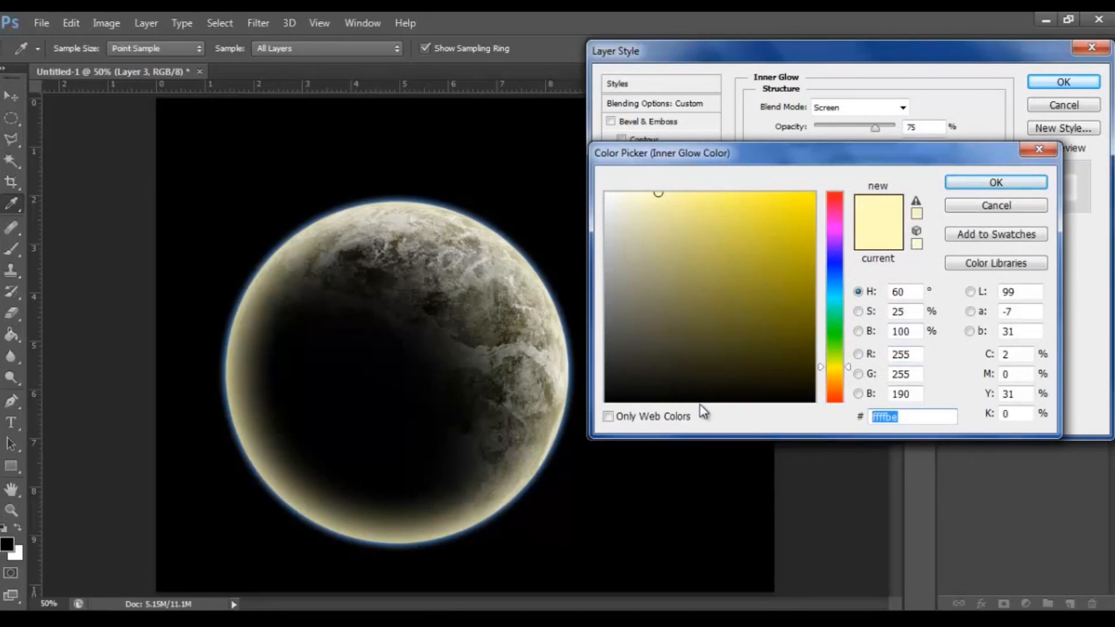
key(ctrl+v)
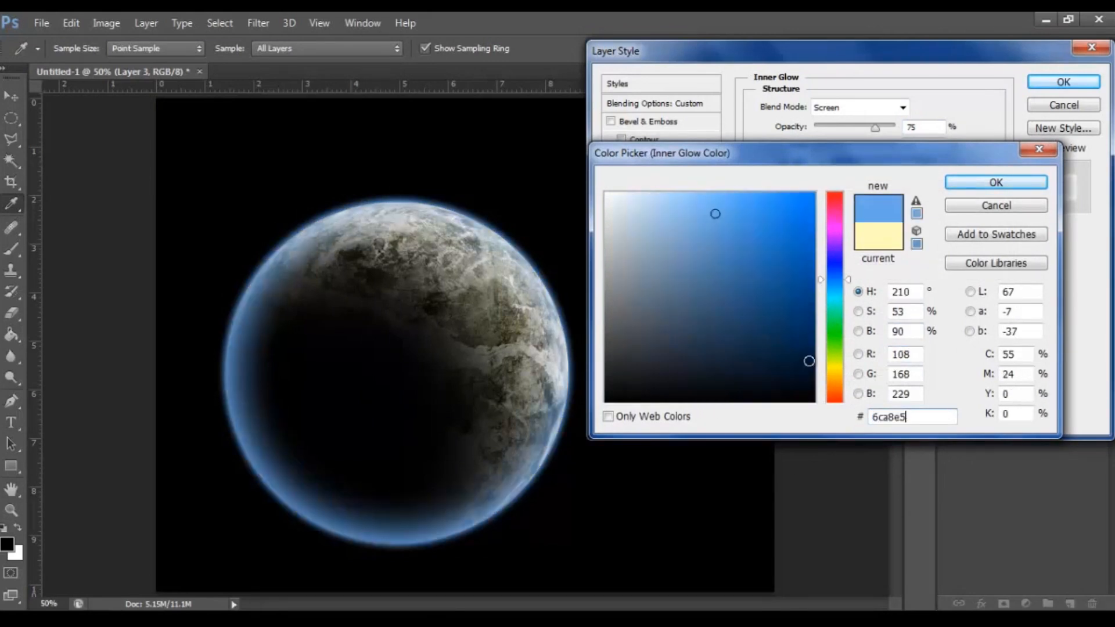
click(973, 181)
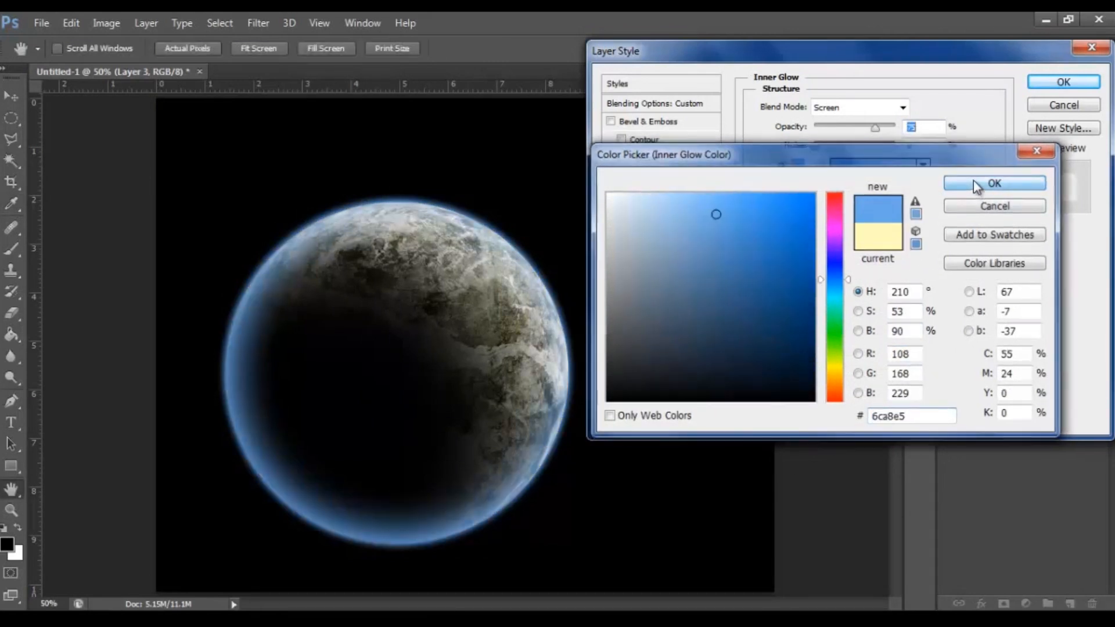
click(1038, 82)
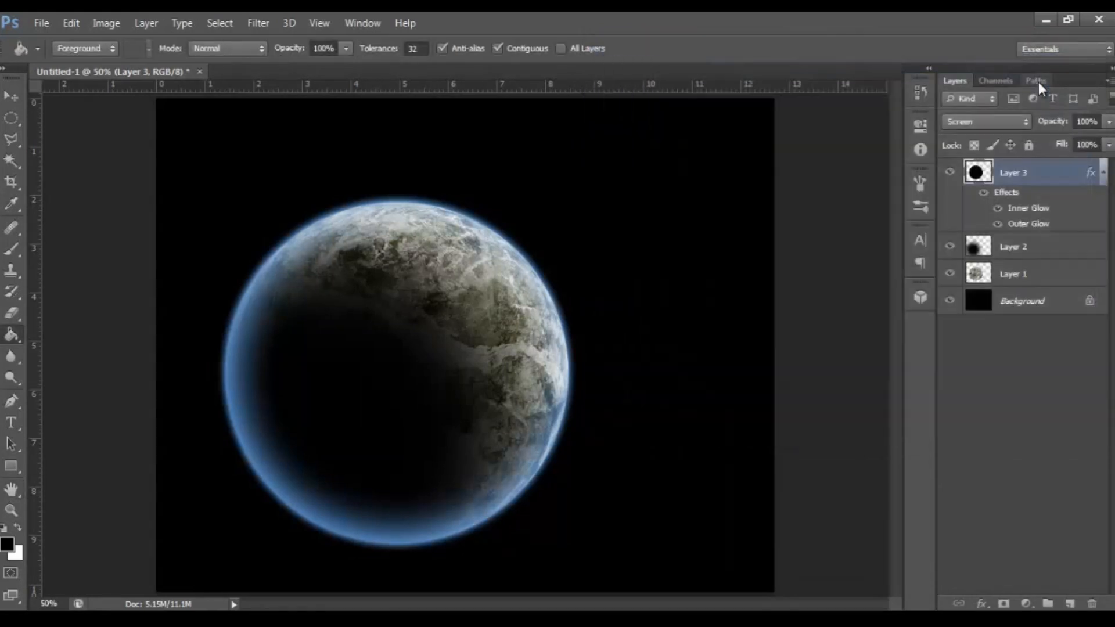
Merge the glowing circle layer with a new empty layer above it and set the merged layer's blend mode to Screen.
click(1068, 604)
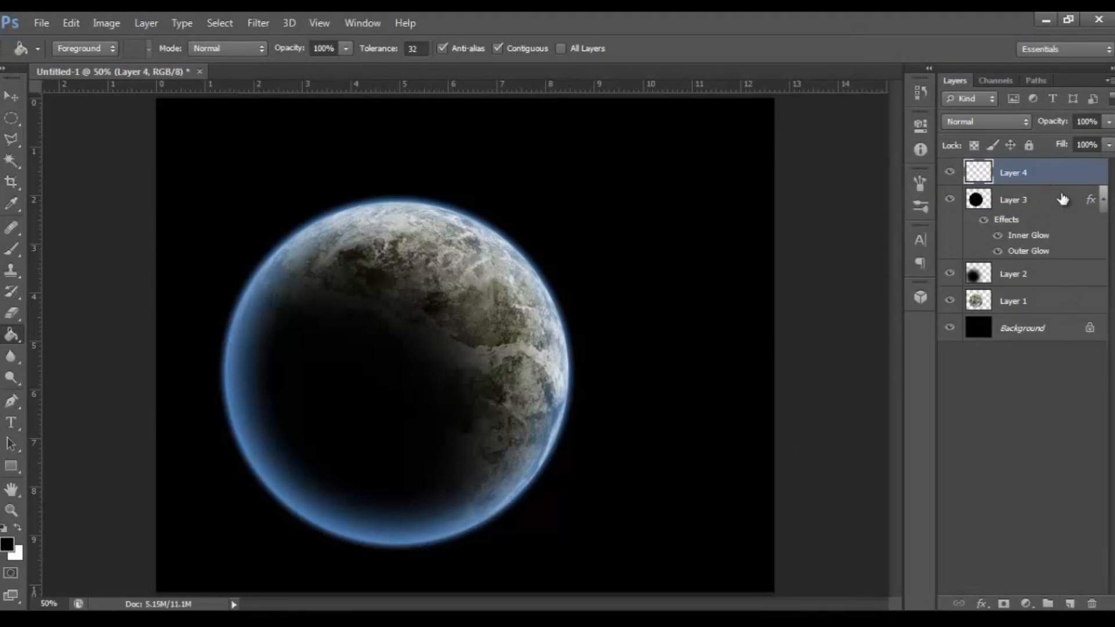
shift+click(1053, 203)
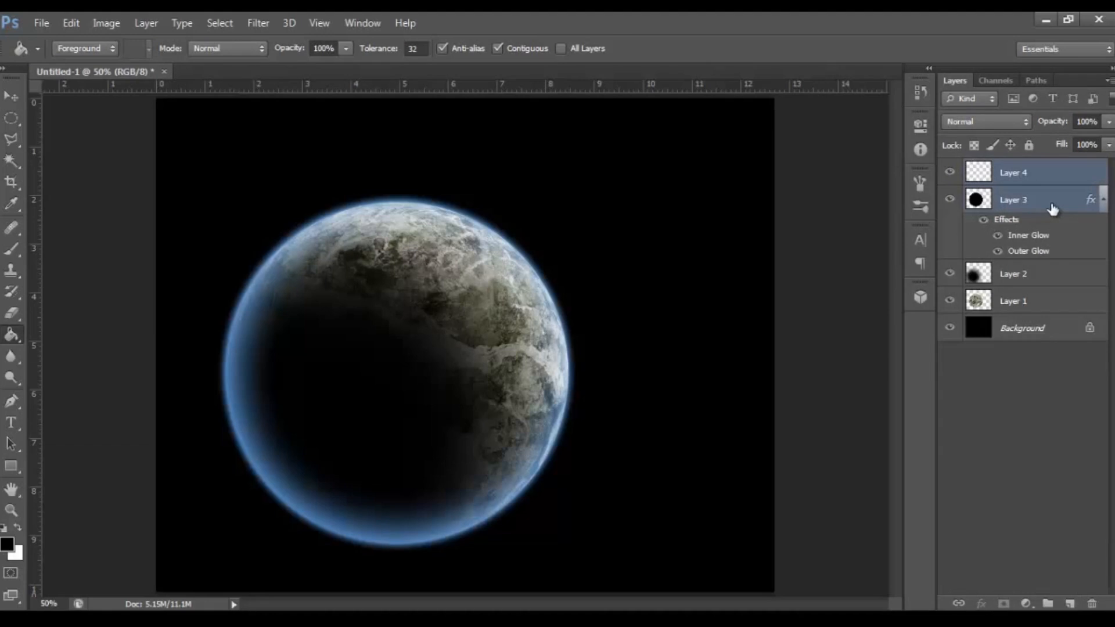
key(ctrl+e)
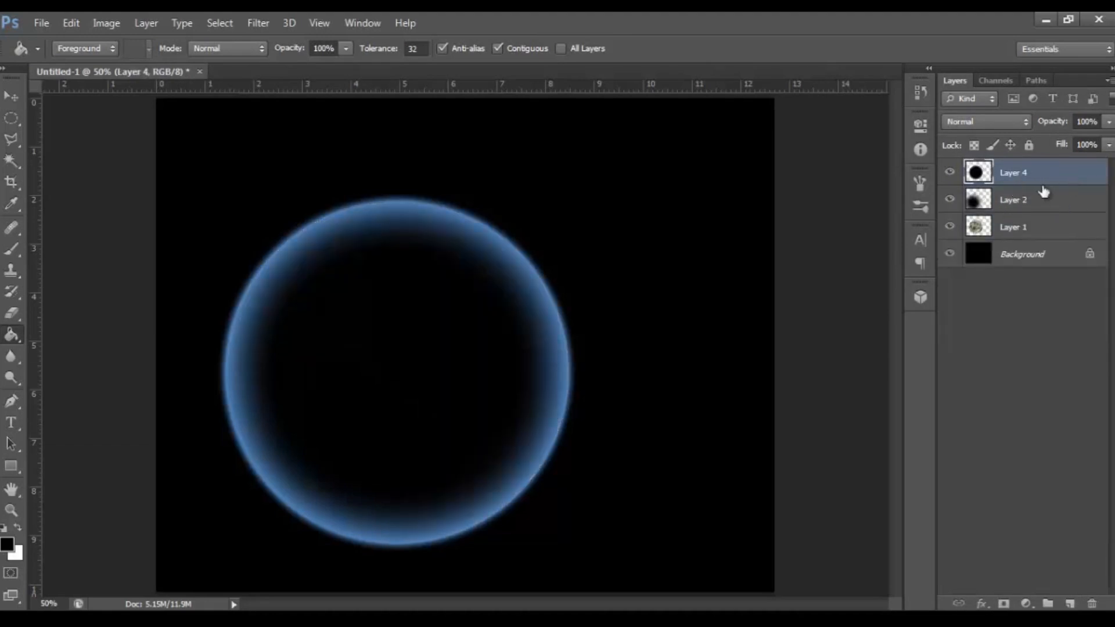
click(985, 124)
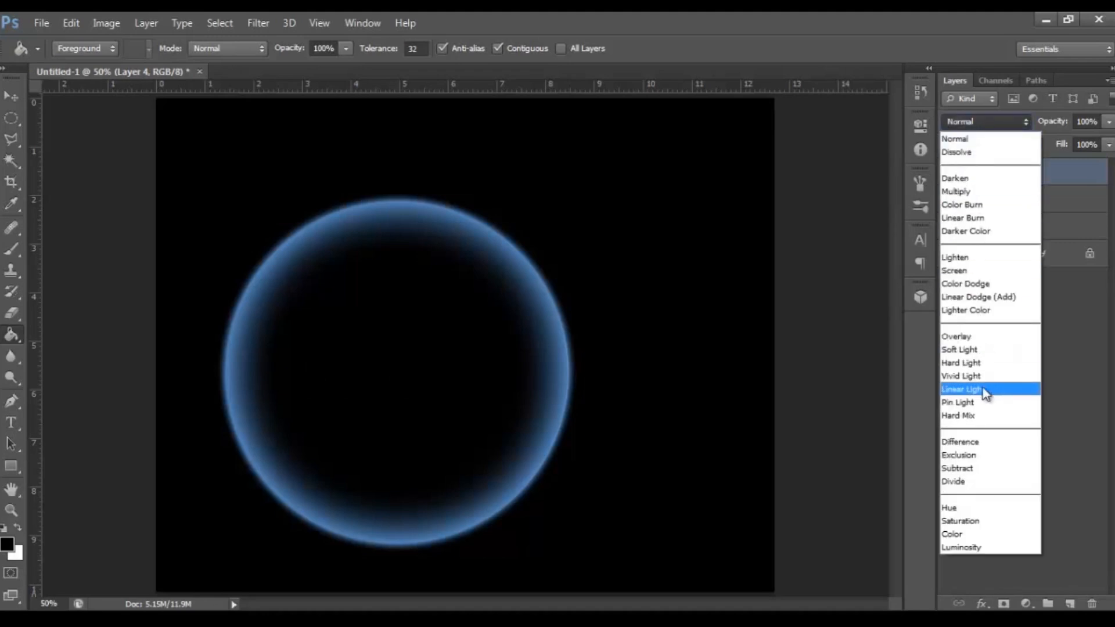
click(990, 272)
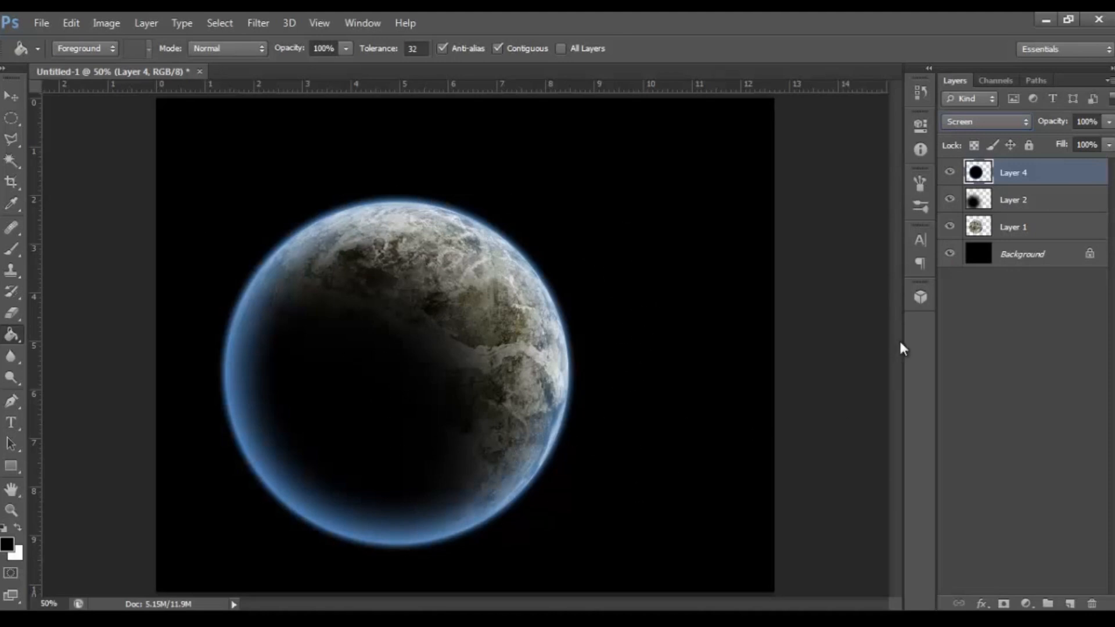
Add a layer mask to the merged glow layer and paint out the planet's lower-left glow with a black brush at 100% opacity.
click(1004, 604)
click(9, 251)
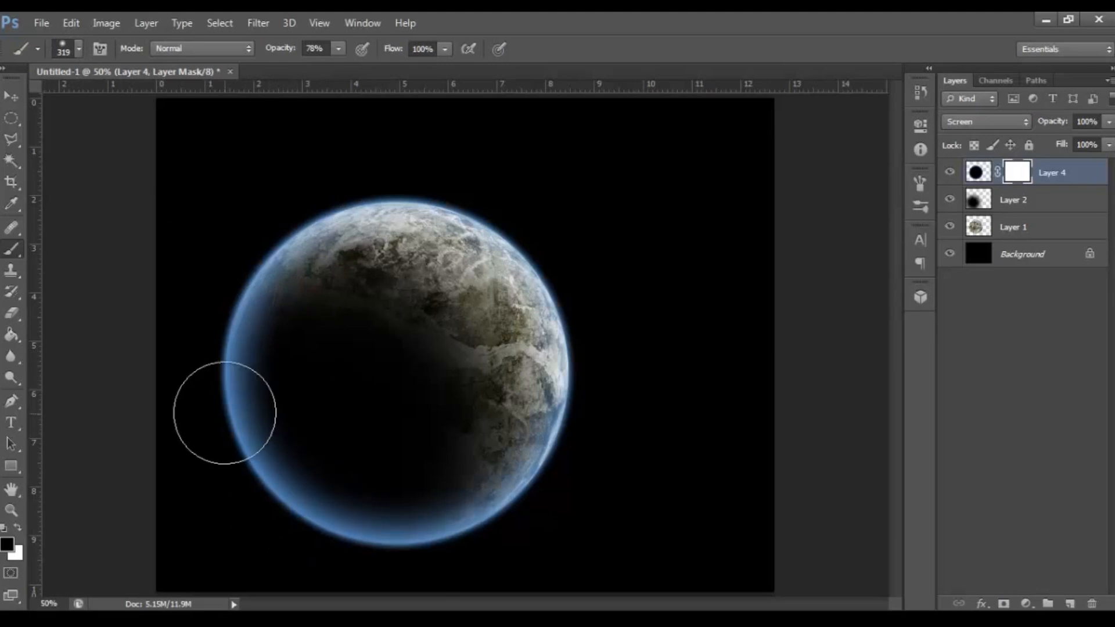
click(335, 50)
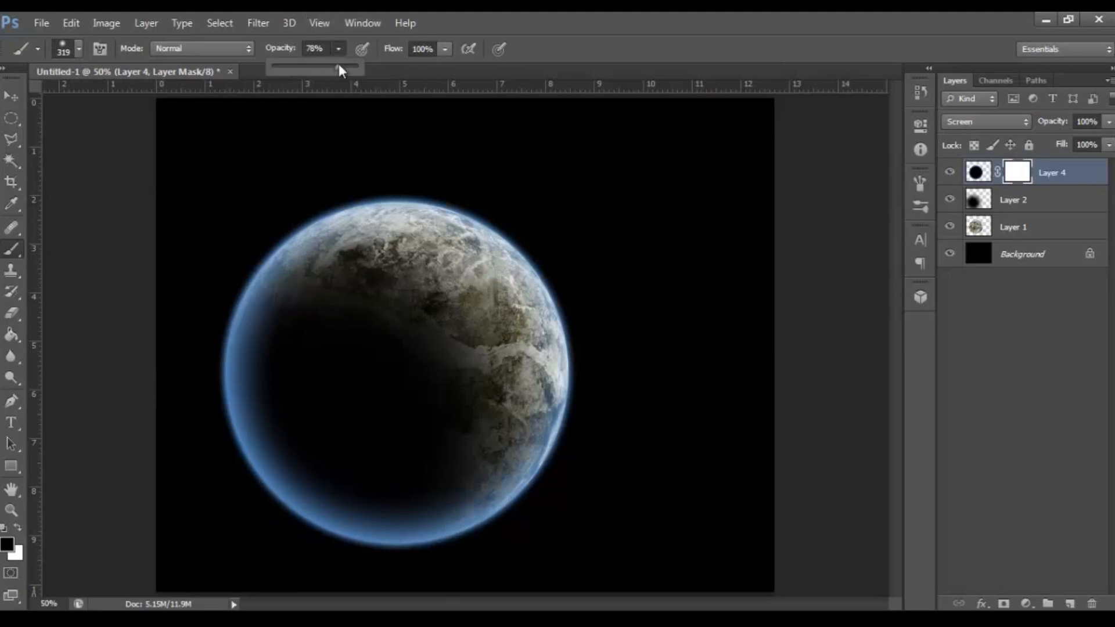
drag(606, 12, 612, 12)
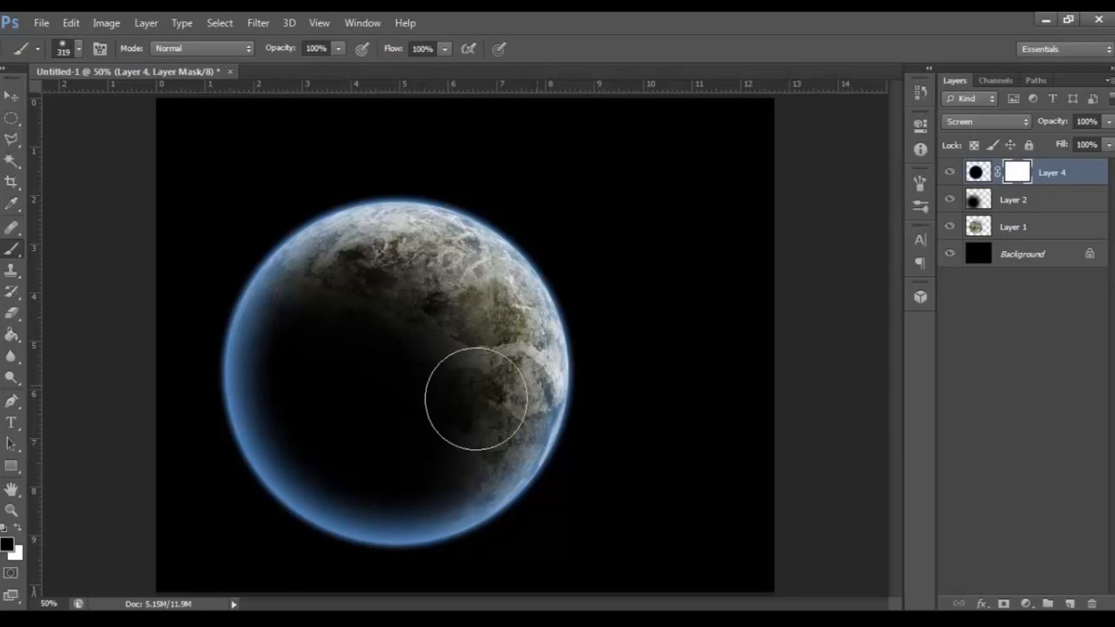
mouse_move(311, 480)
mouse_down()
mouse_move(305, 518)
mouse_move(299, 393)
mouse_move(300, 495)
mouse_move(292, 423)
mouse_move(276, 491)
mouse_move(286, 498)
mouse_move(278, 416)
mouse_move(270, 494)
mouse_move(273, 411)
mouse_move(328, 513)
mouse_move(355, 466)
mouse_move(376, 460)
mouse_move(300, 551)
mouse_move(386, 475)
mouse_move(277, 578)
mouse_up()
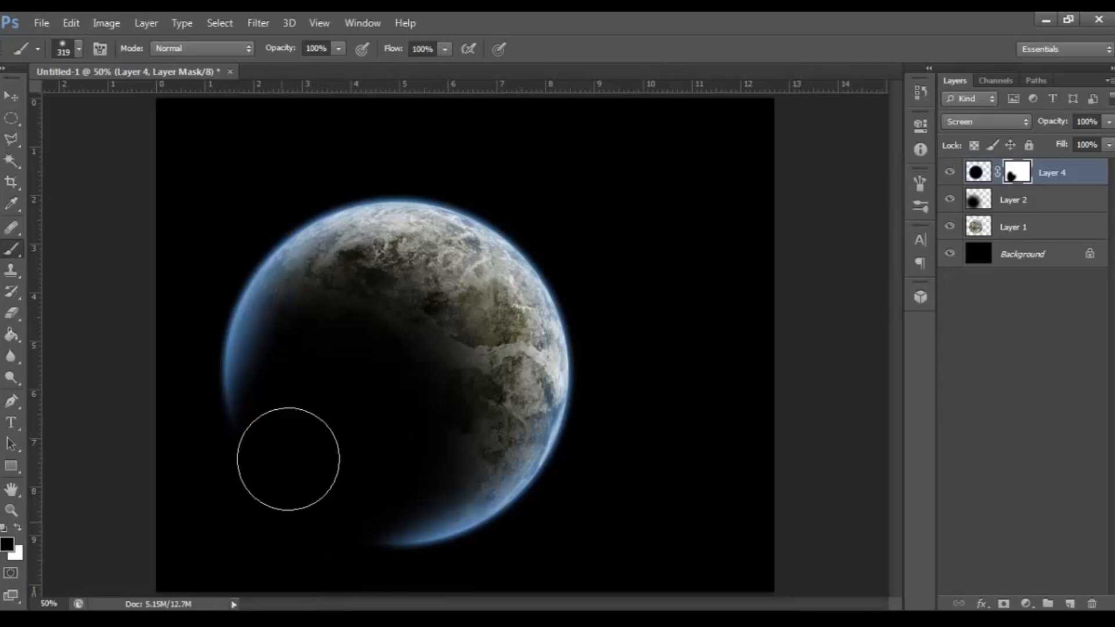
Set the brush opacity to 50% and paint on the mask to soften the ends of the glow beside the hidden area.
click(338, 49)
drag(298, 68, 294, 68)
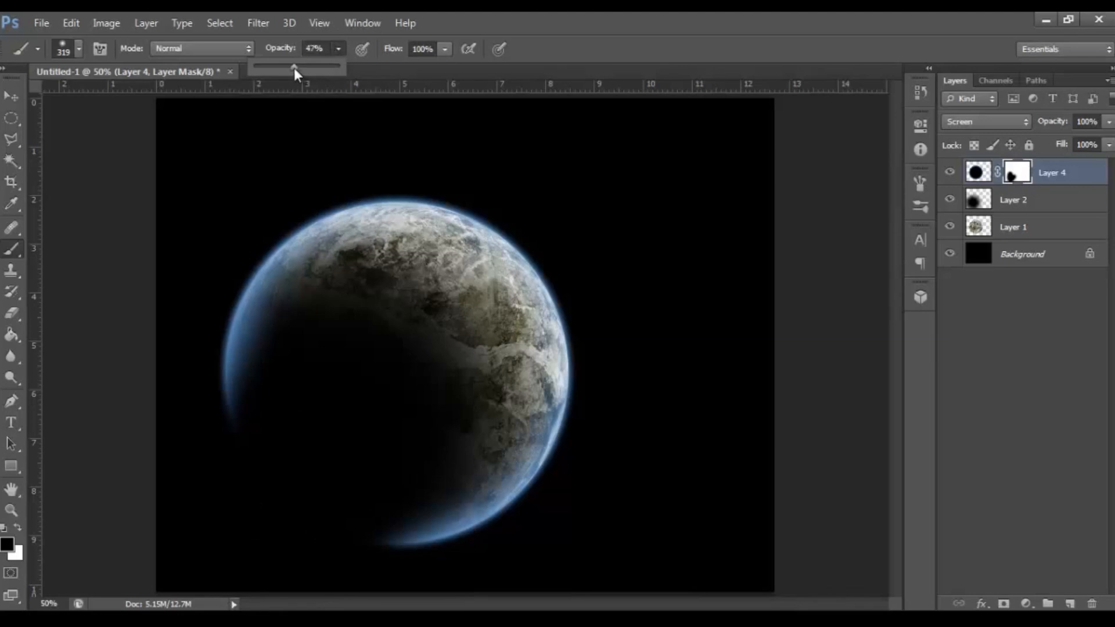
click(316, 48)
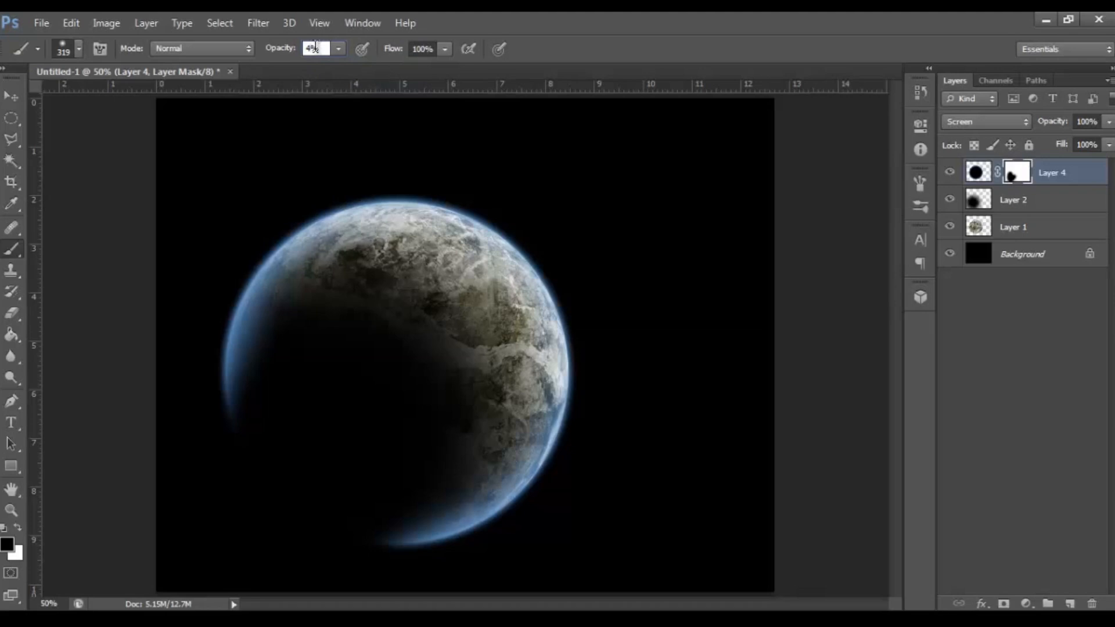
text(50)
key(Return)
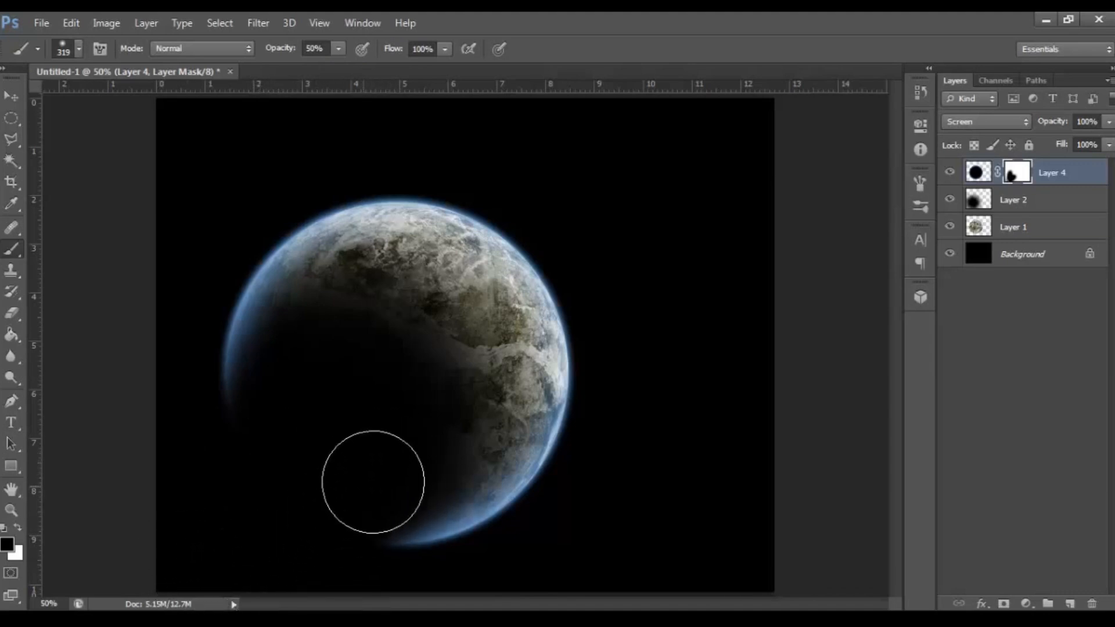
mouse_move(443, 465)
mouse_down()
mouse_move(287, 575)
mouse_move(385, 536)
mouse_move(368, 532)
mouse_move(414, 467)
mouse_move(451, 462)
mouse_move(428, 472)
mouse_up()
key(ctrl+z)
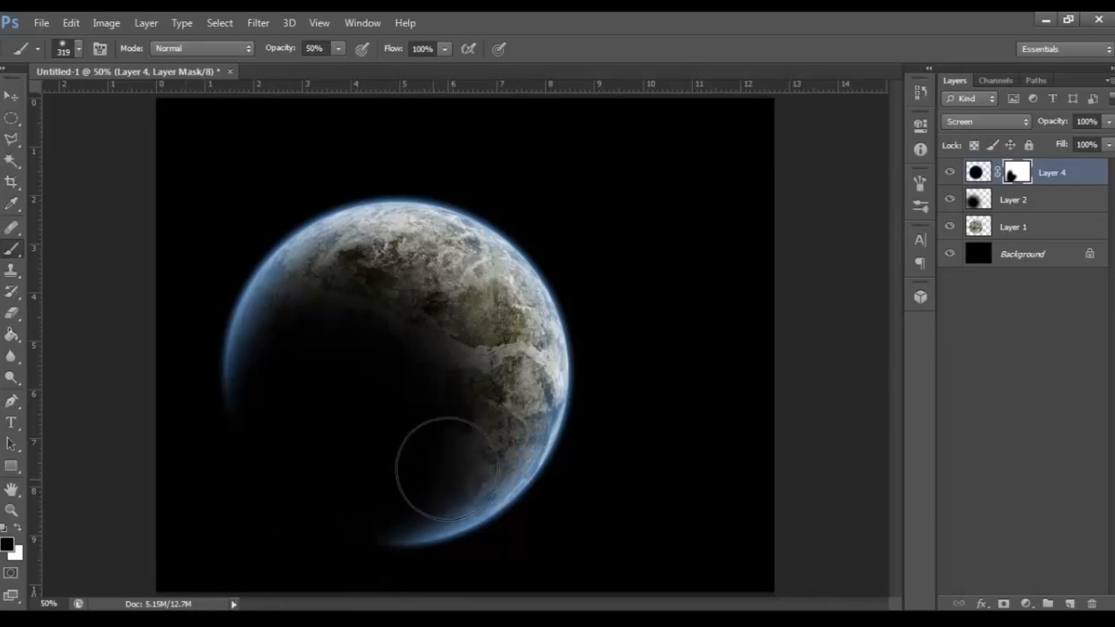
mouse_move(291, 351)
mouse_down()
mouse_move(298, 441)
mouse_move(272, 431)
mouse_up()
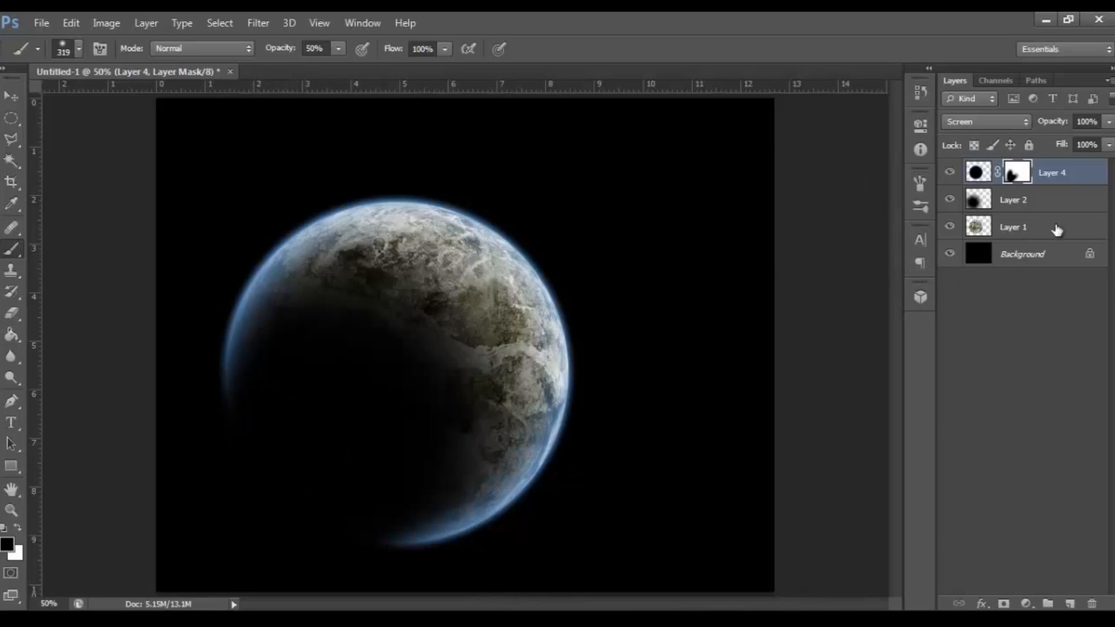
Display the glow layer's mask on its own, and return to the normal image view.
alt+click(1022, 172)
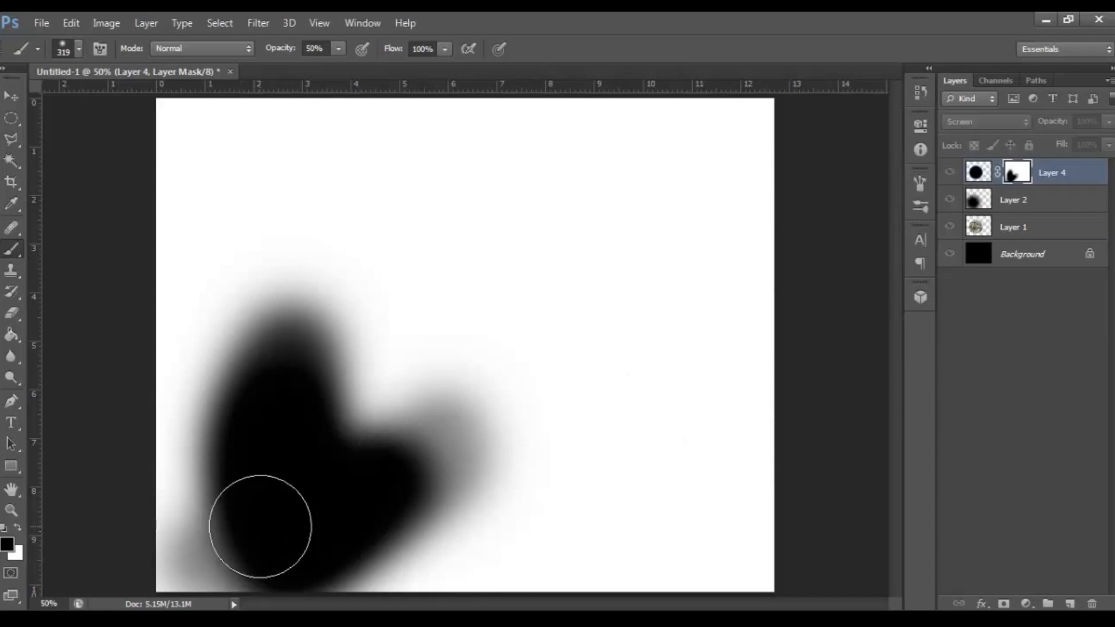
click(978, 172)
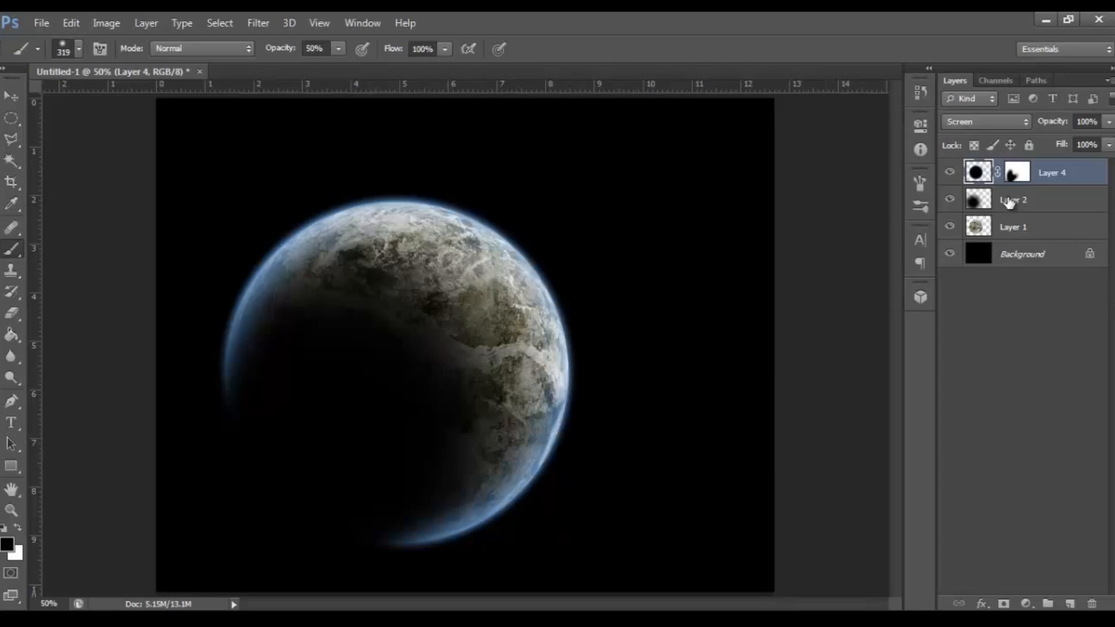
Try a black stroke at 50% opacity on the mask over the planet's right-hand glow, inspect the mask alone, and undo the stroke.
click(1016, 171)
mouse_move(490, 167)
mouse_down()
mouse_move(545, 279)
mouse_move(538, 542)
mouse_move(525, 286)
mouse_up()
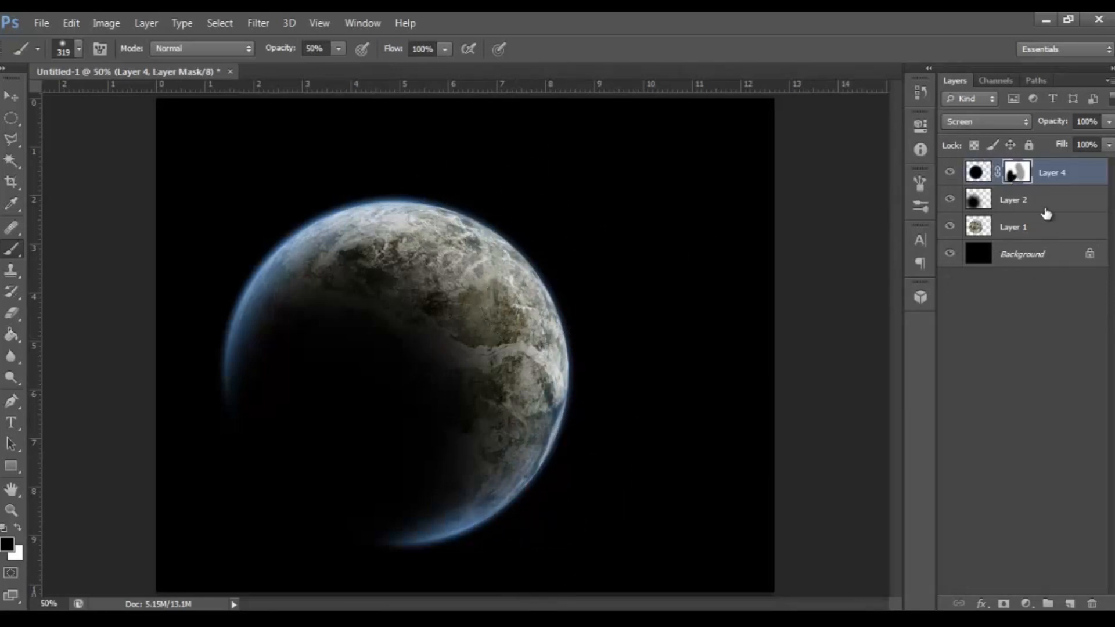
alt+click(1016, 178)
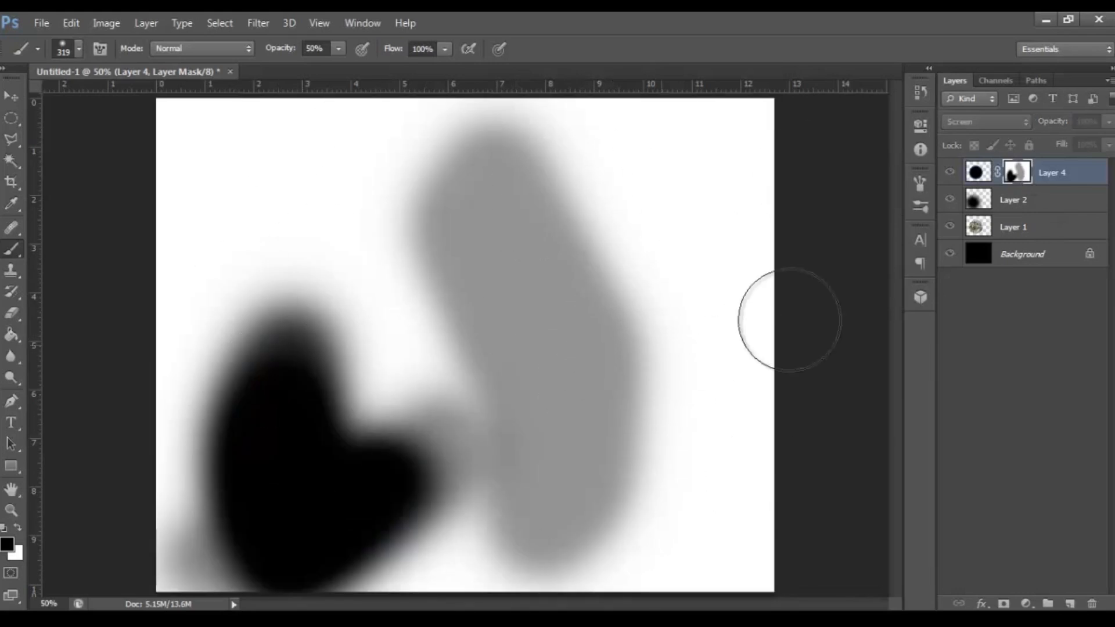
key(ctrl+z)
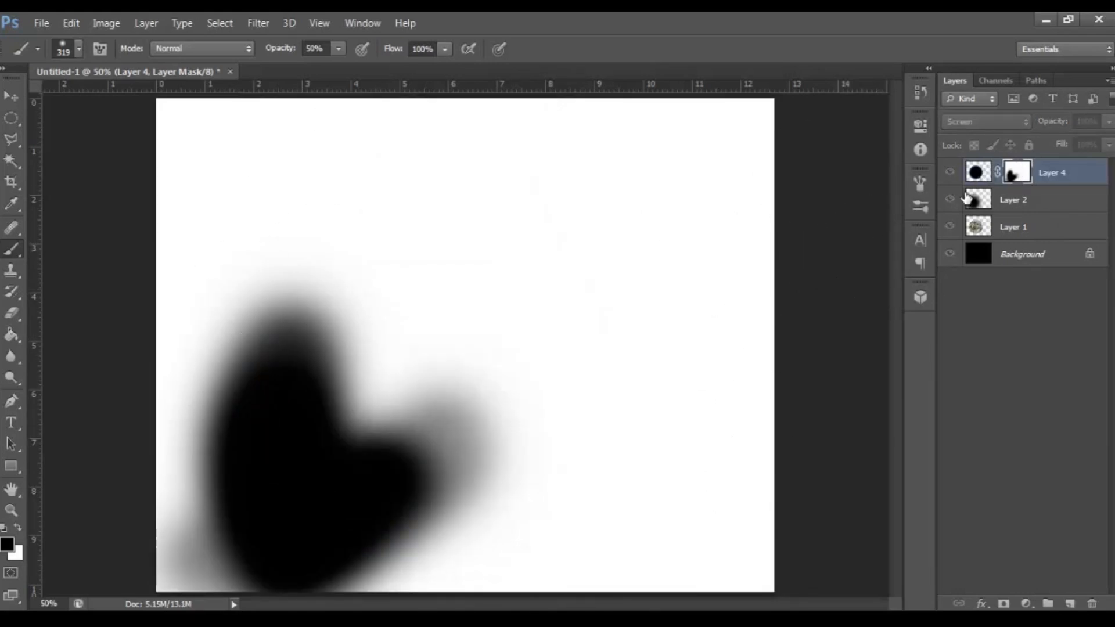
click(984, 176)
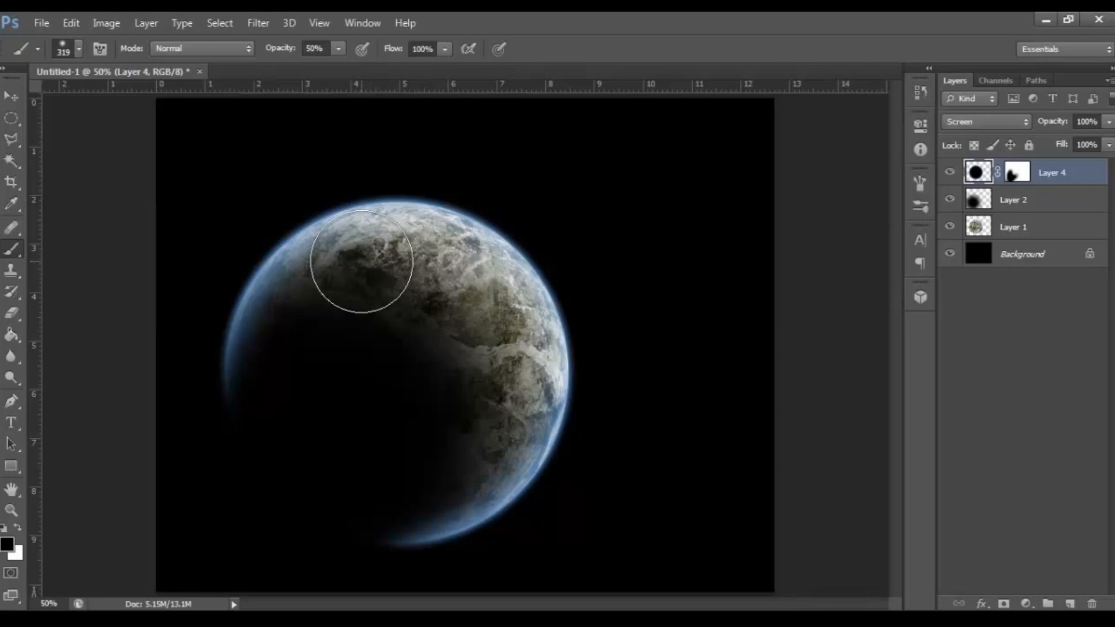
Adjust the planet texture on Layer 1 with Hue/Saturation, setting hue to +128 and saturation to +32.
click(1057, 234)
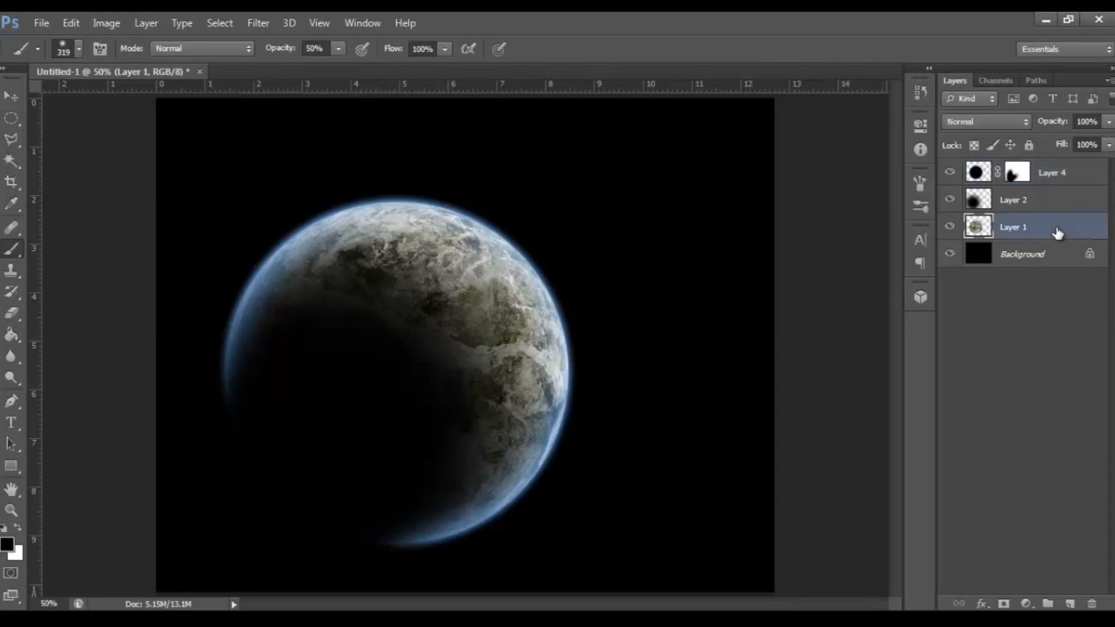
click(114, 22)
mouse_move(139, 65)
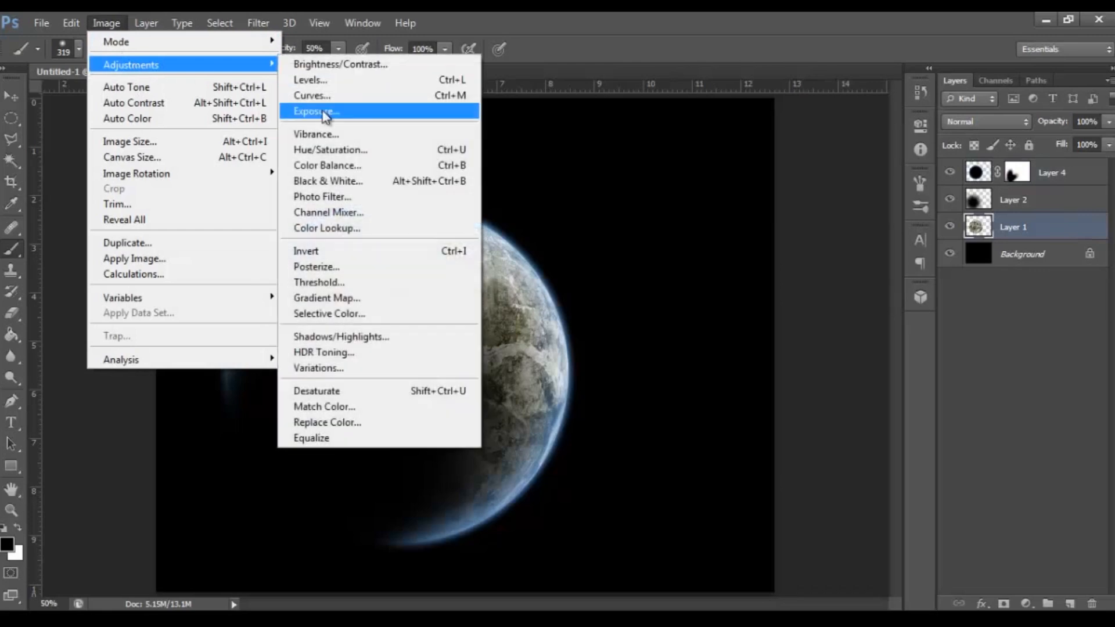
click(351, 153)
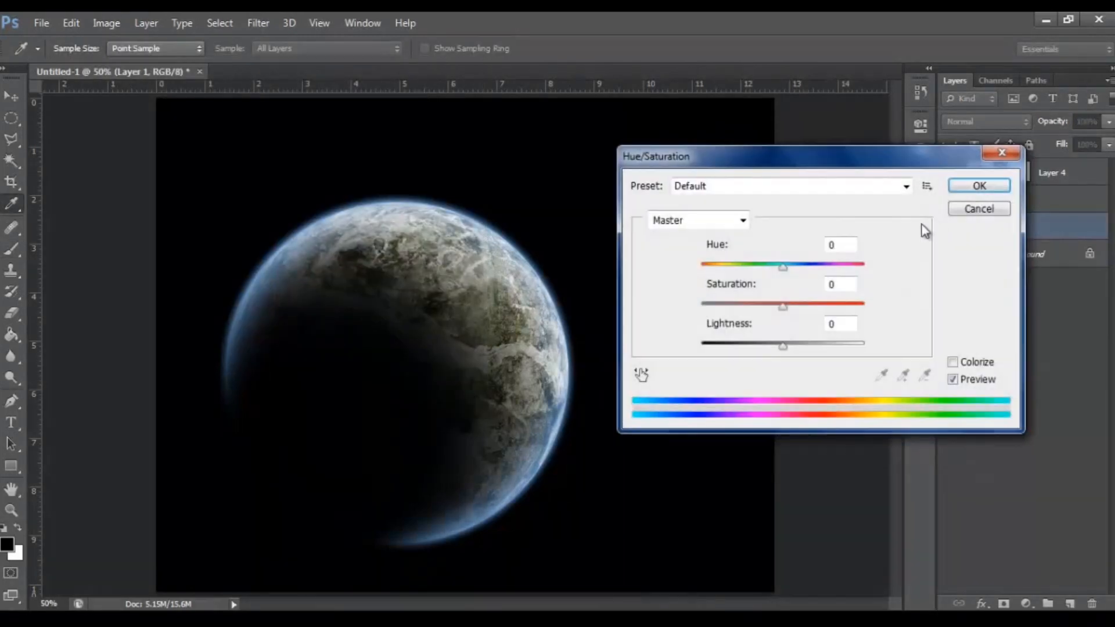
drag(783, 266, 839, 281)
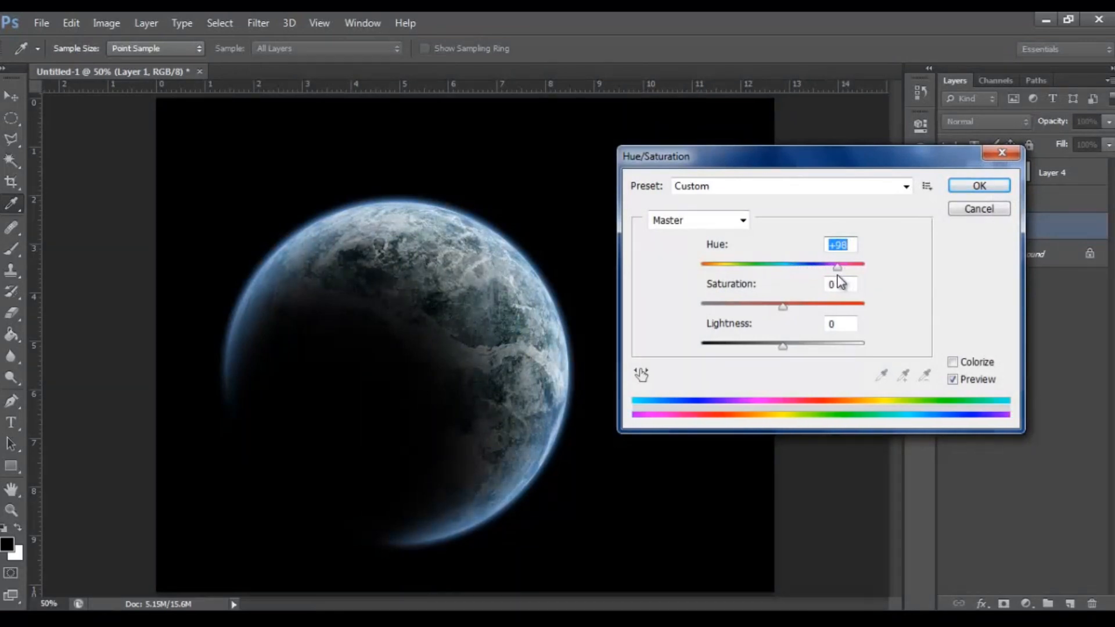
drag(784, 309, 824, 311)
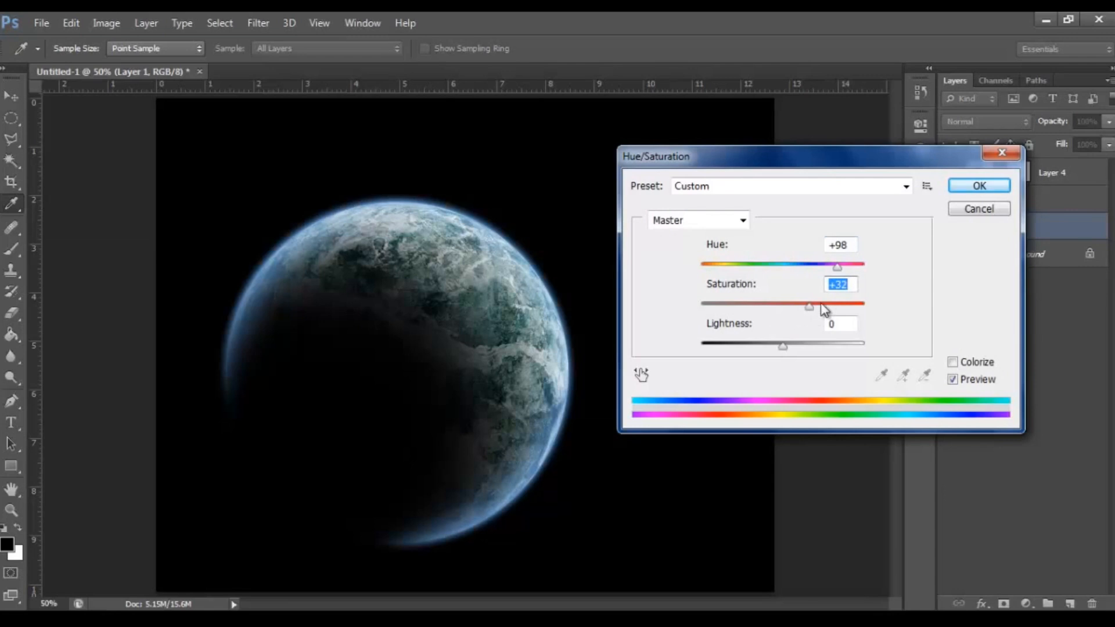
drag(836, 265, 849, 270)
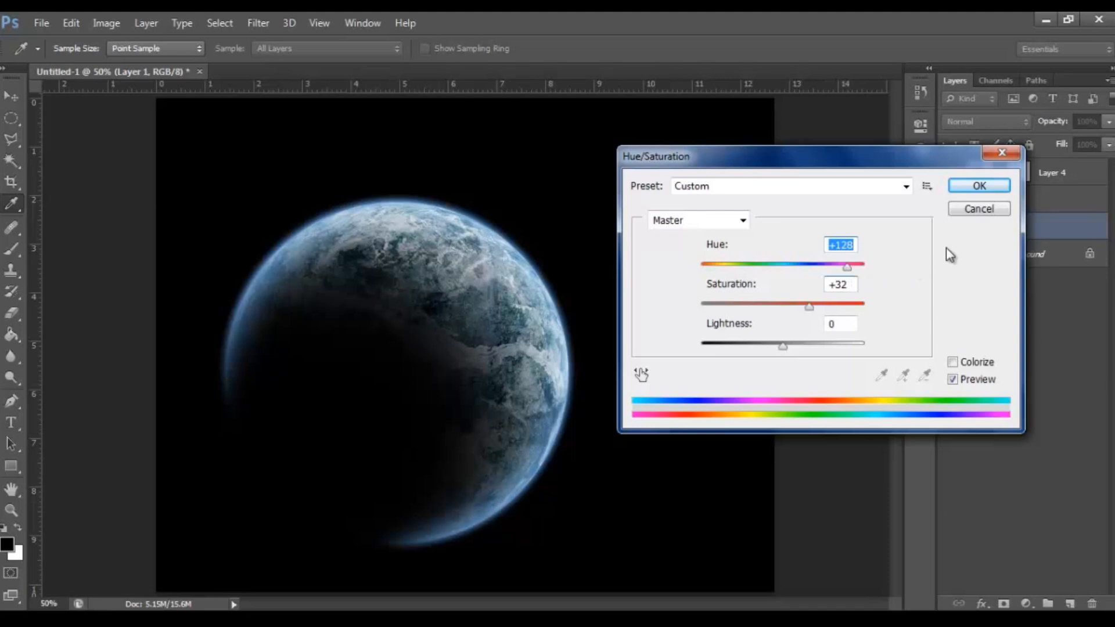
click(979, 187)
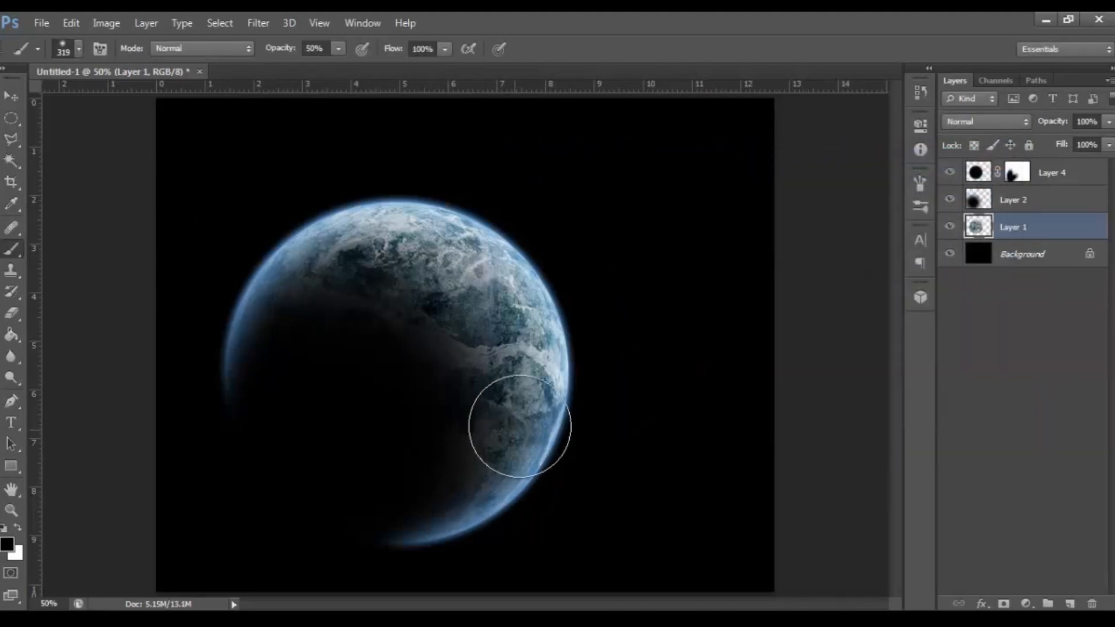
Add a new layer directly above the Background and fill it with black.
click(10, 512)
alt+click(432, 283)
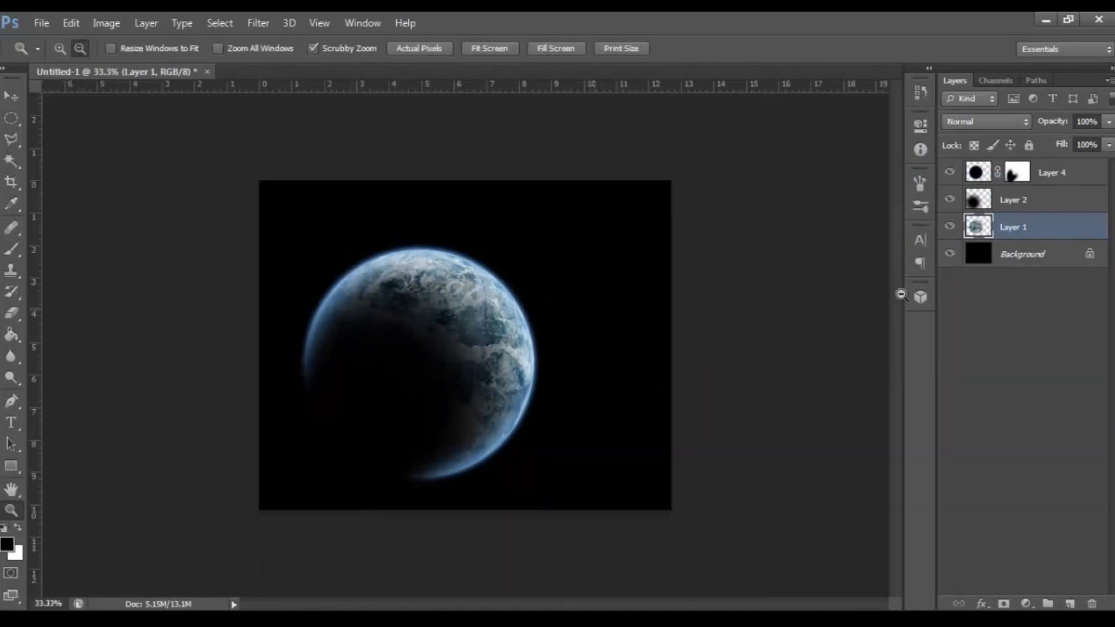
click(1026, 266)
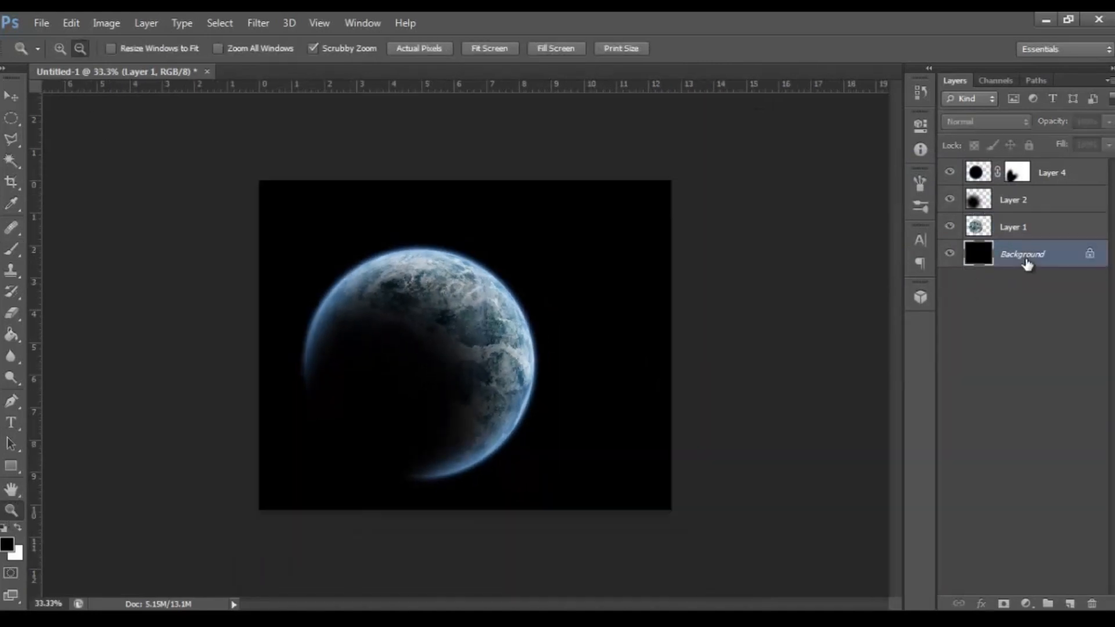
click(1069, 604)
click(11, 334)
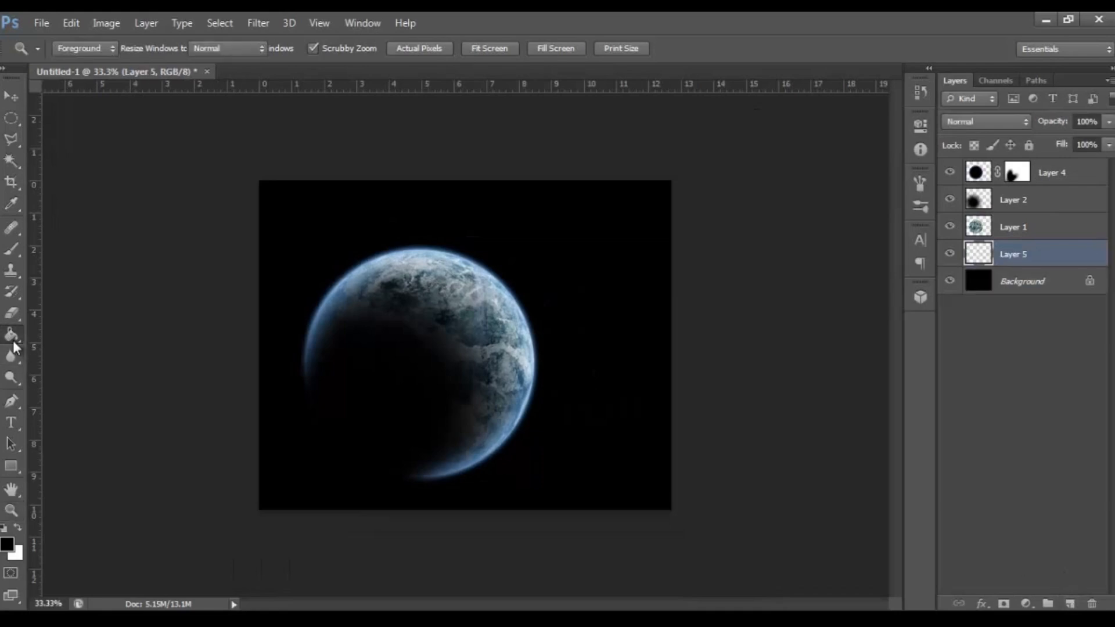
click(601, 296)
Apply Add Noise to the black-filled layer with 15% amount, Gaussian distribution and Monochromatic enabled.
click(238, 23)
mouse_move(256, 23)
mouse_move(336, 220)
click(501, 220)
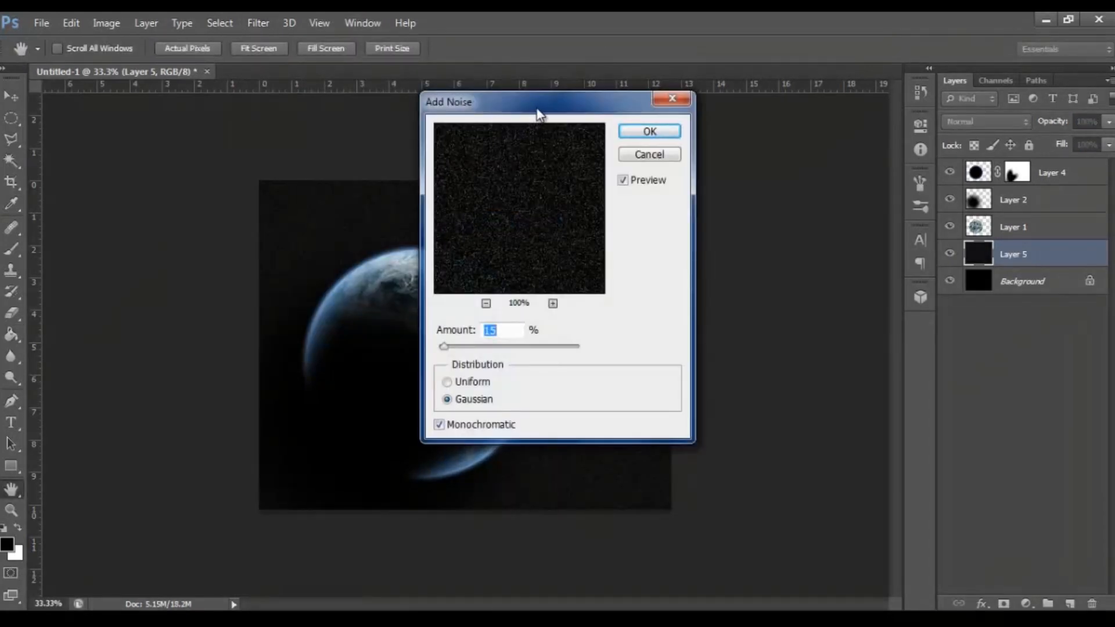
drag(541, 100, 812, 90)
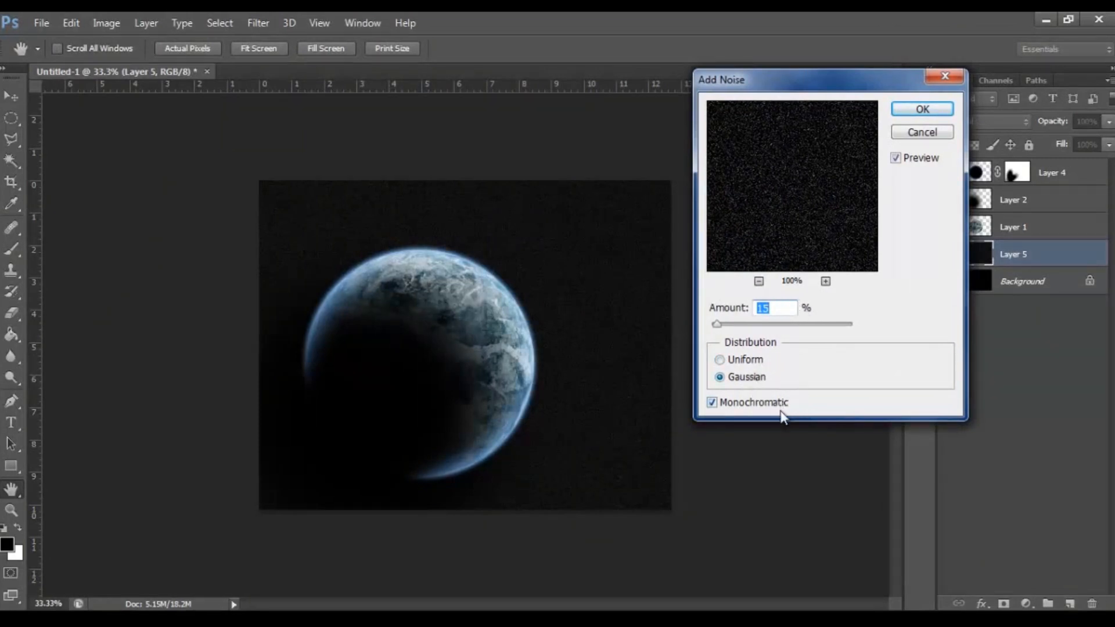
click(928, 109)
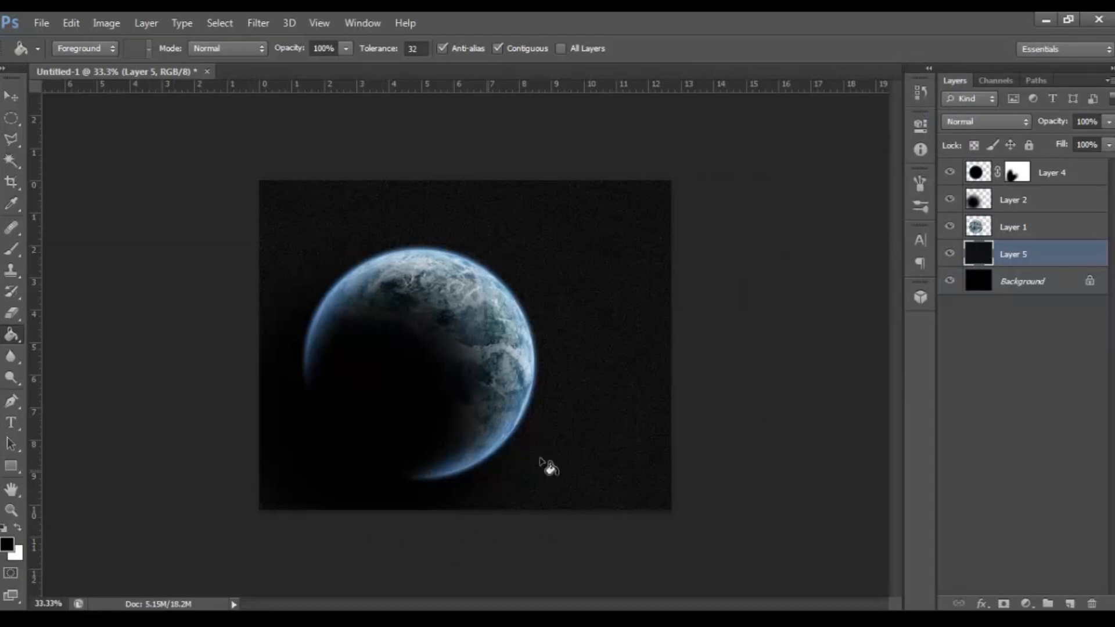
Scale the noise layer proportionally to 180% in width and height with Free Transform.
key(ctrl+t)
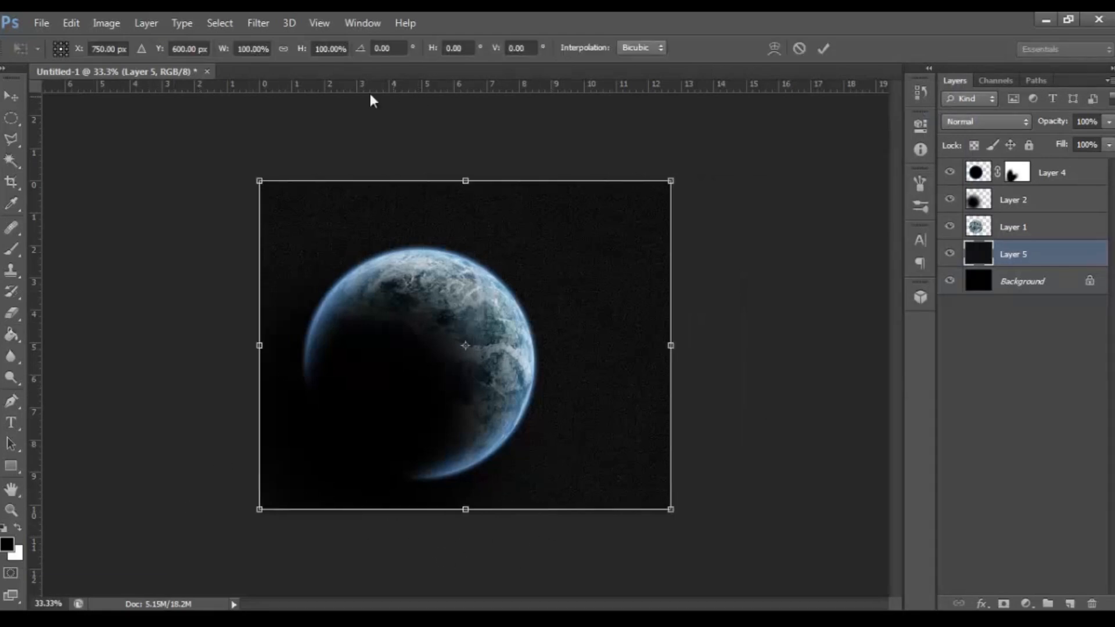
click(283, 49)
drag(301, 55, 354, 51)
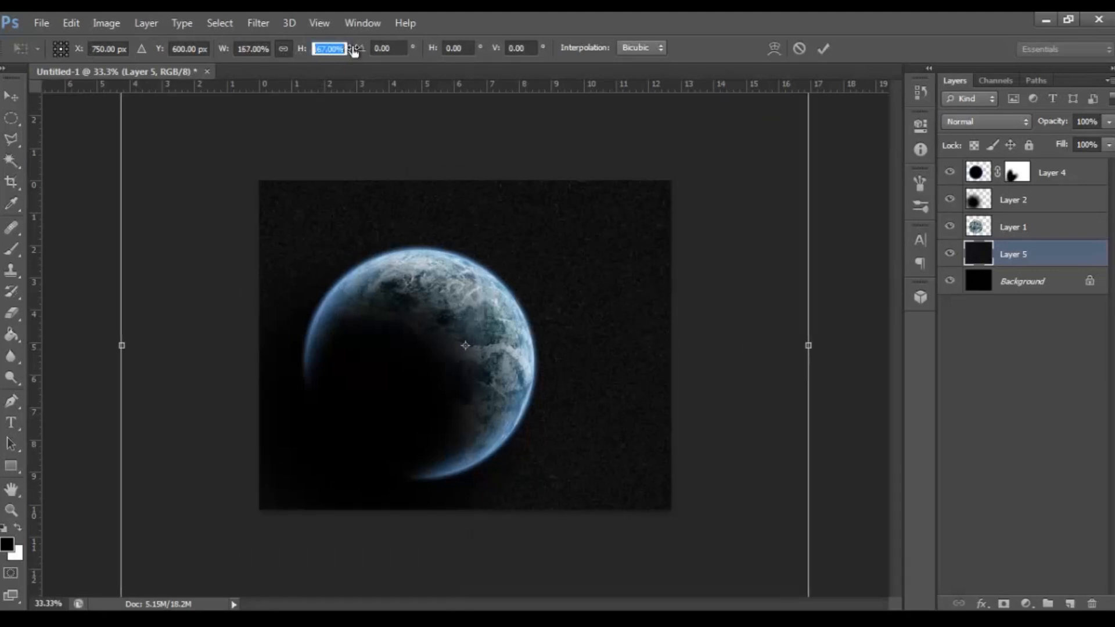
click(343, 48)
double_click(343, 49)
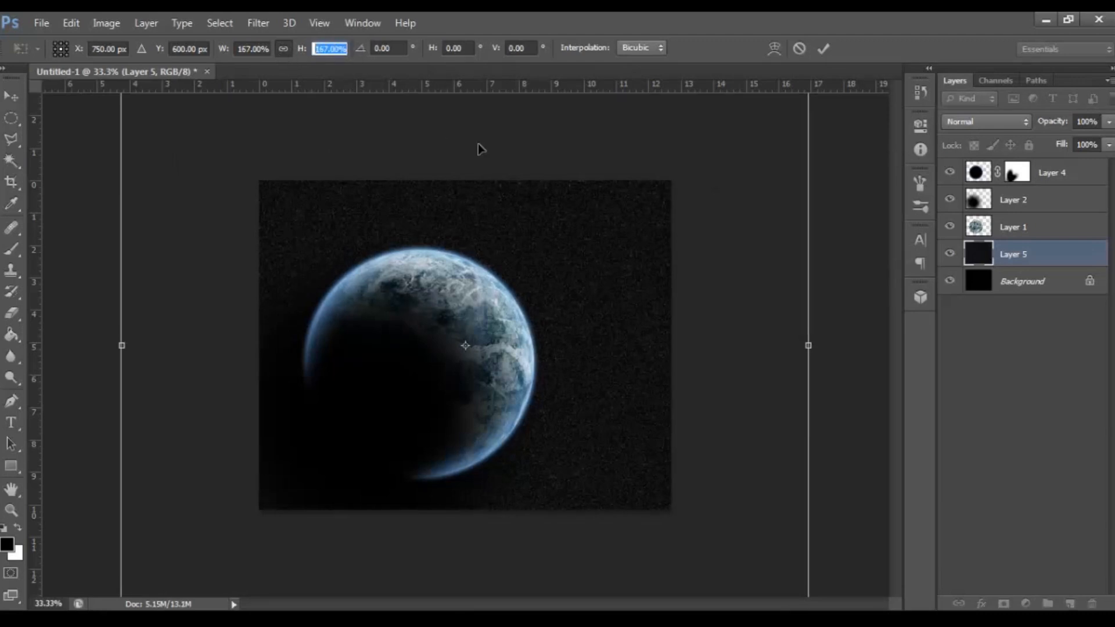
text(180)
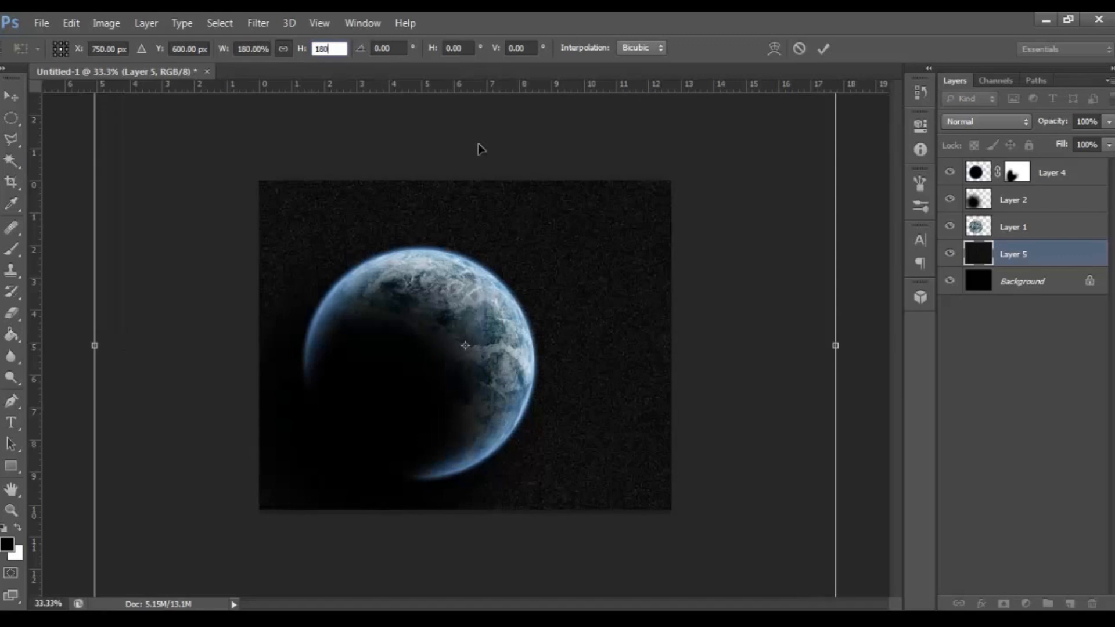
click(824, 48)
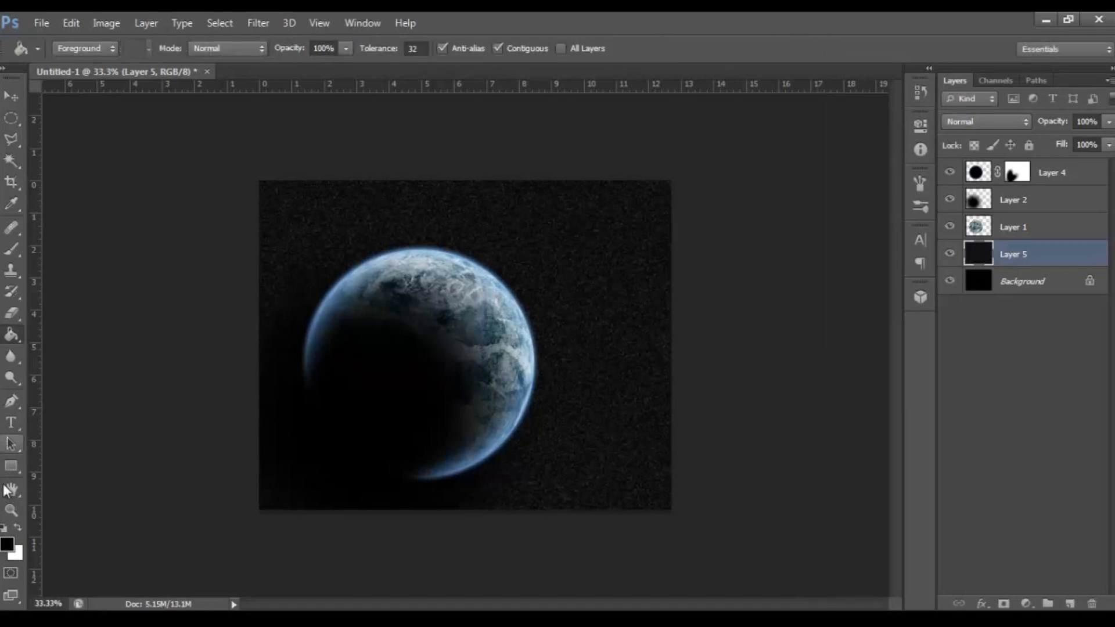
Select the whole canvas area with a rectangular marquee and cut that part of the noise onto a new layer.
click(11, 510)
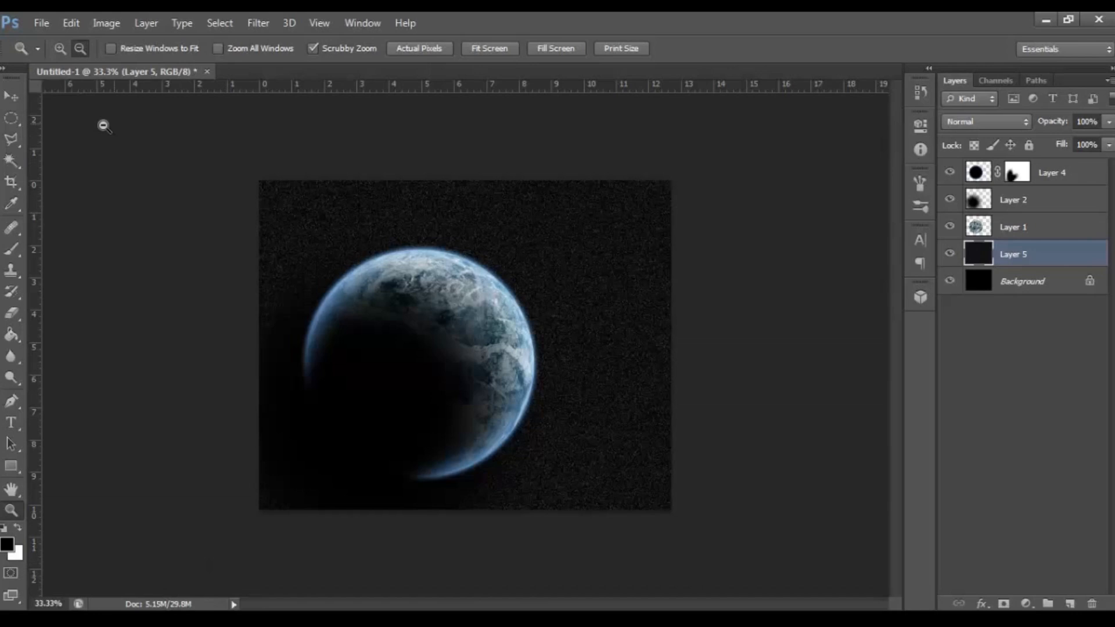
click(11, 120)
click(47, 117)
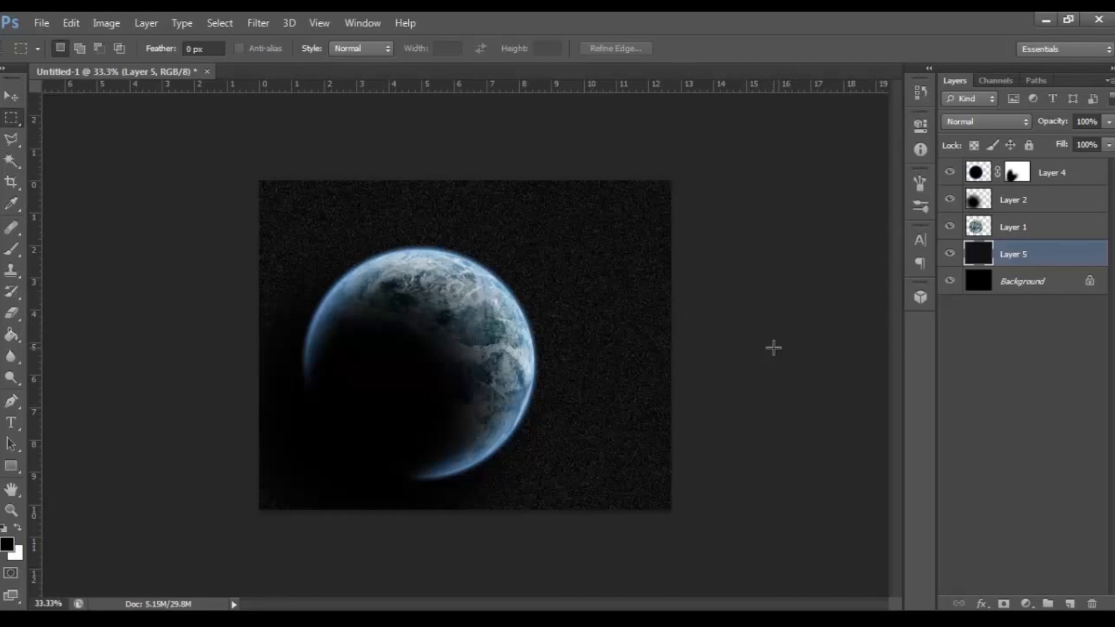
click(12, 119)
click(59, 119)
drag(259, 180, 766, 529)
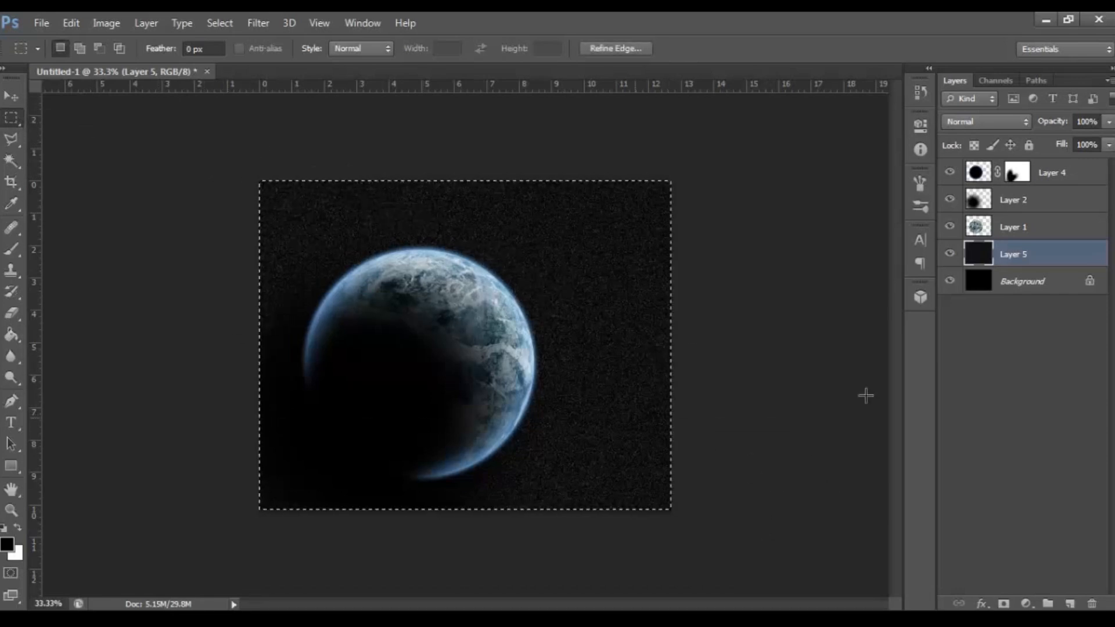
right_click(616, 257)
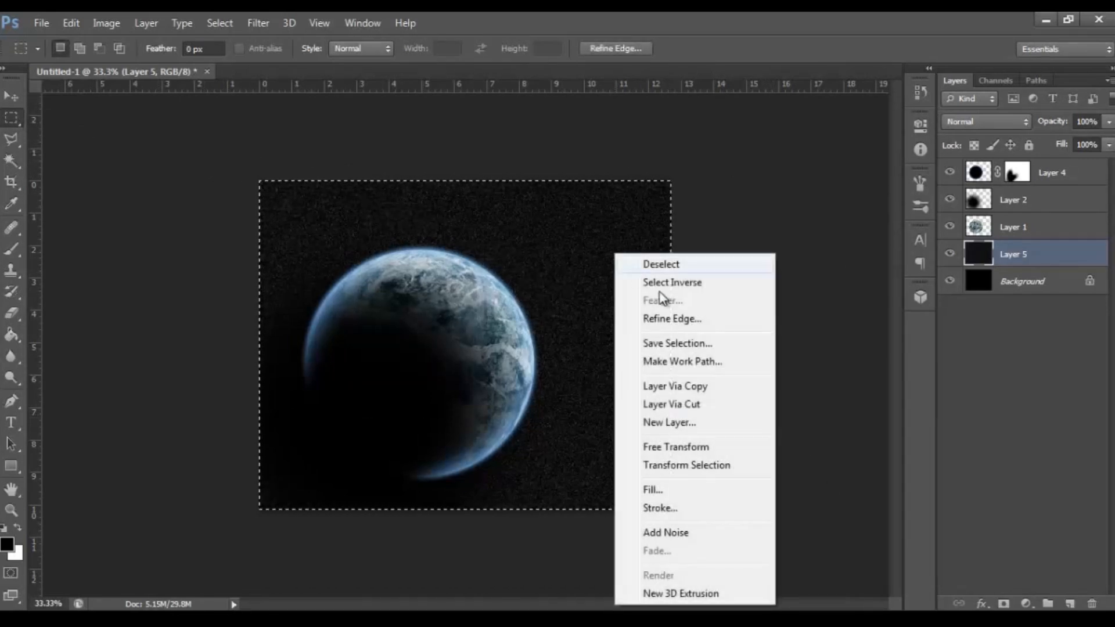
click(733, 407)
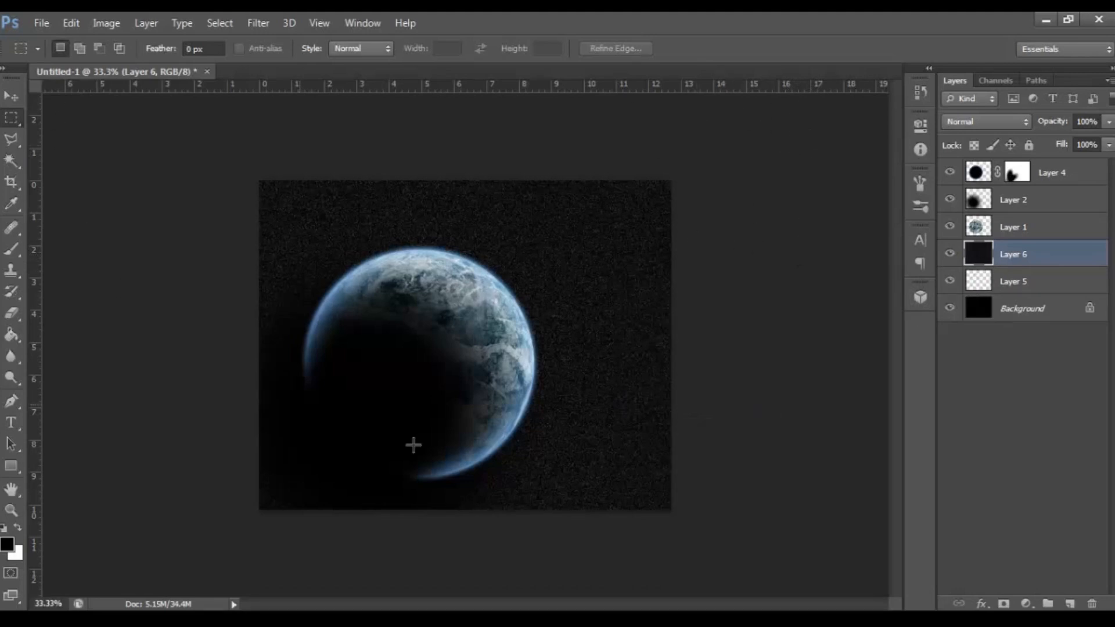
Delete Layer 5, which holds the leftover noise outside the canvas.
click(1054, 282)
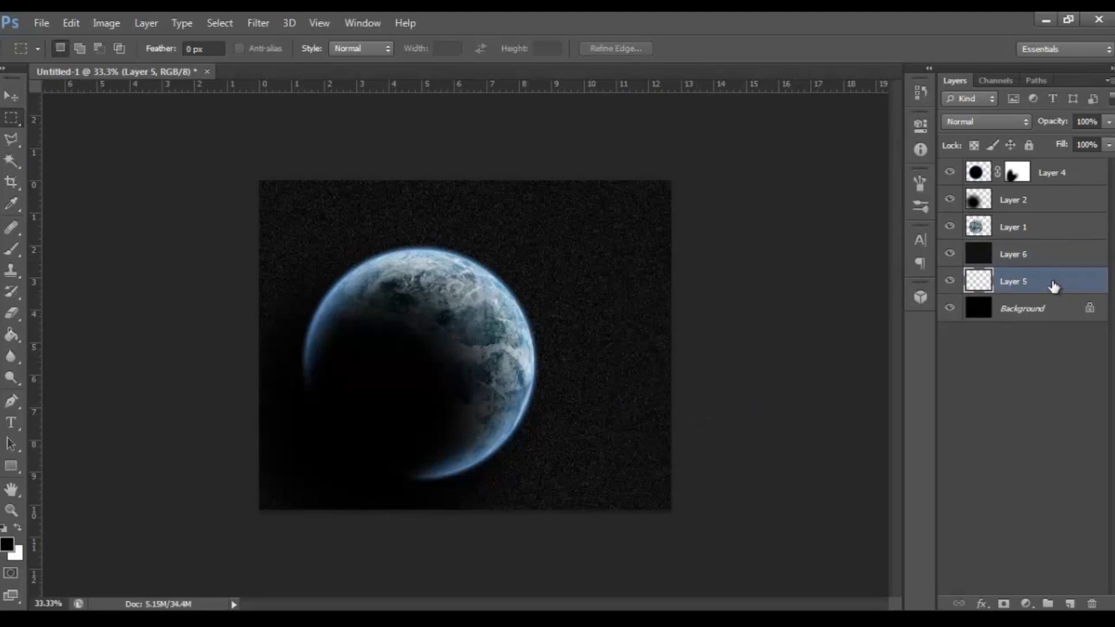
right_click(1050, 283)
click(782, 158)
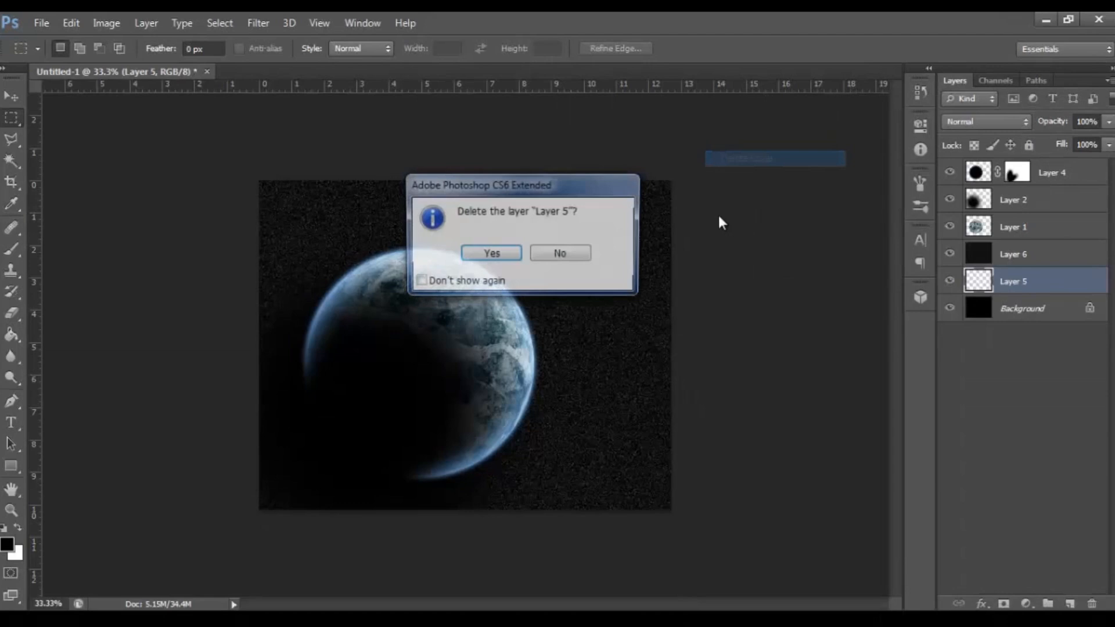
click(511, 256)
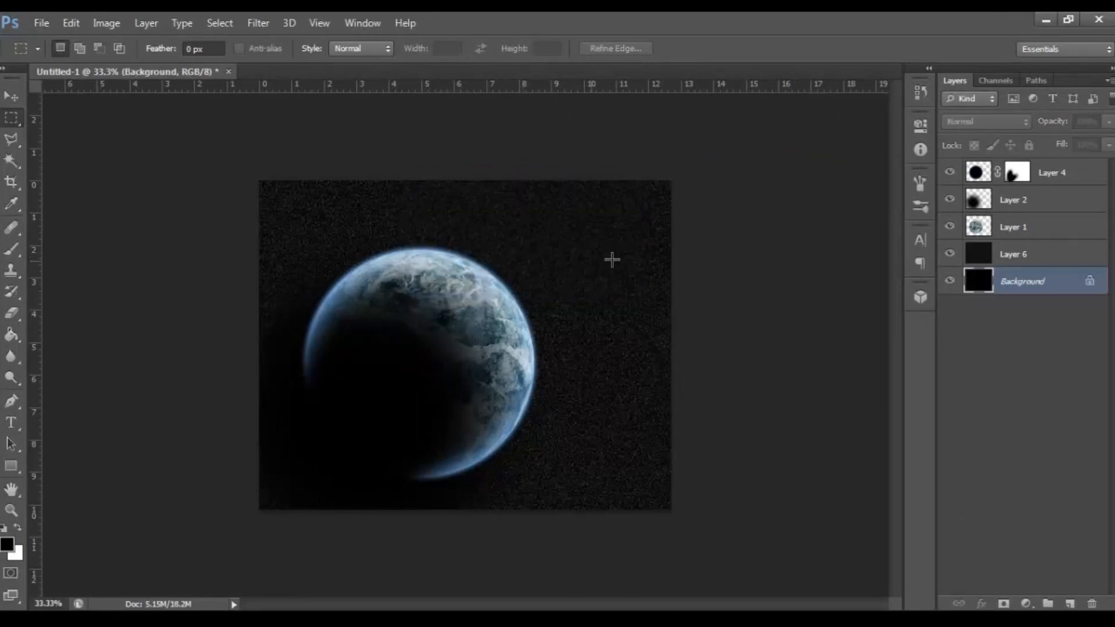
Apply Brightness/Contrast to the cropped noise on Layer 6 with brightness -100 and contrast 50.
click(1028, 254)
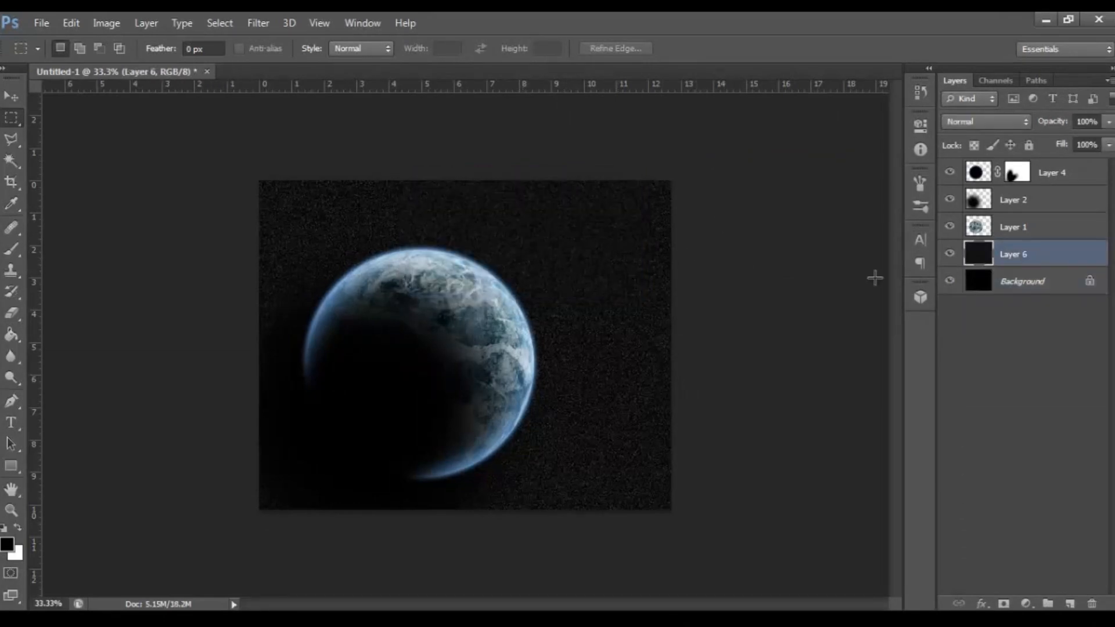
click(11, 511)
click(352, 204)
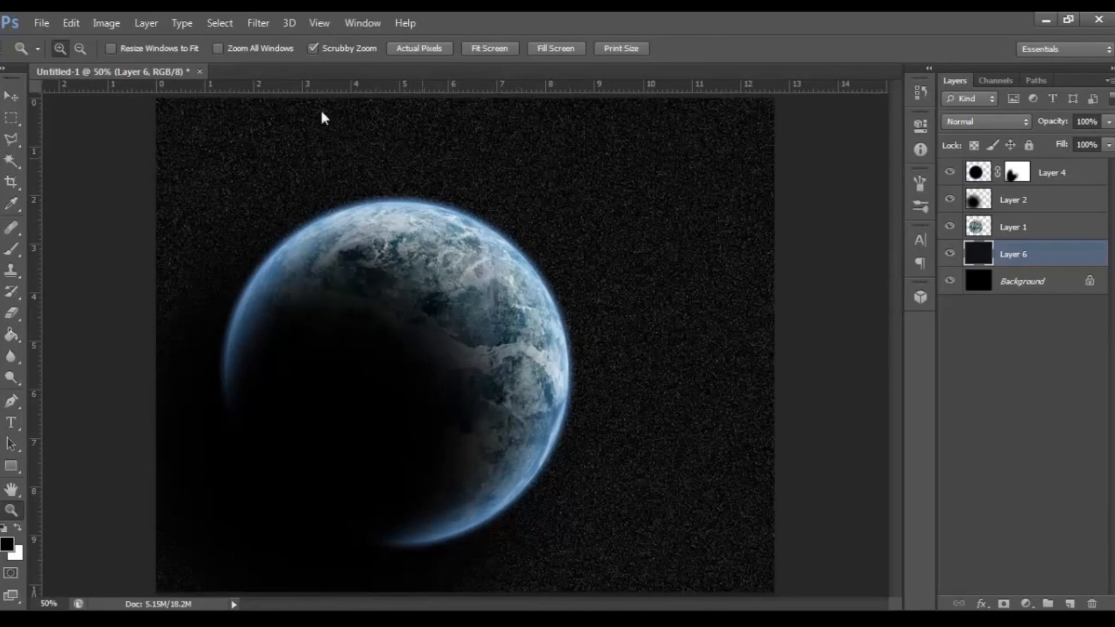
click(112, 26)
mouse_move(133, 64)
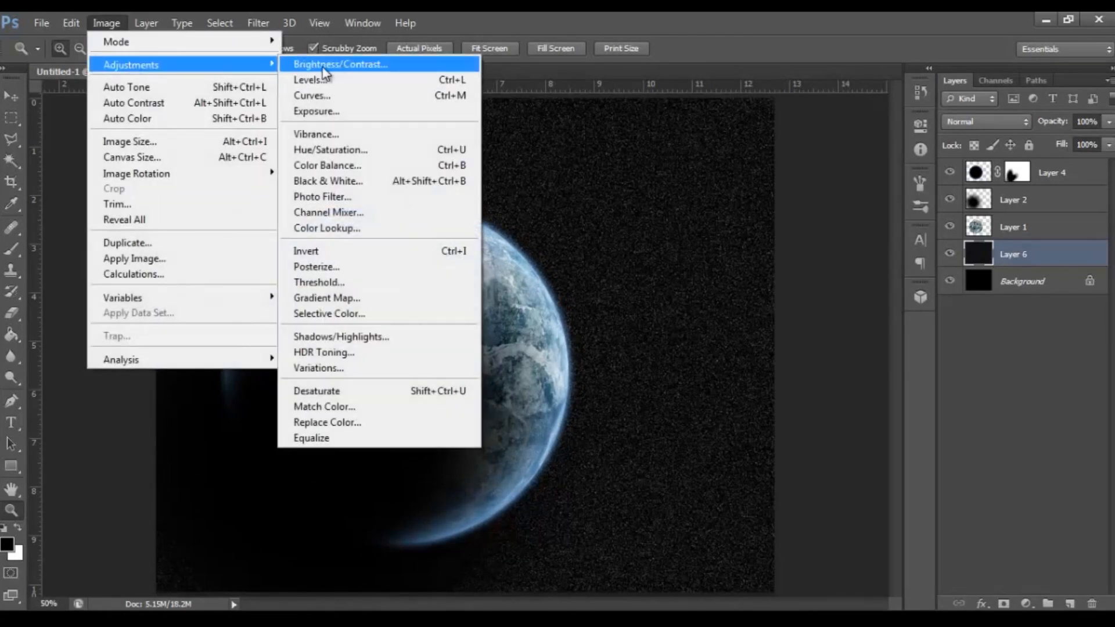
click(349, 66)
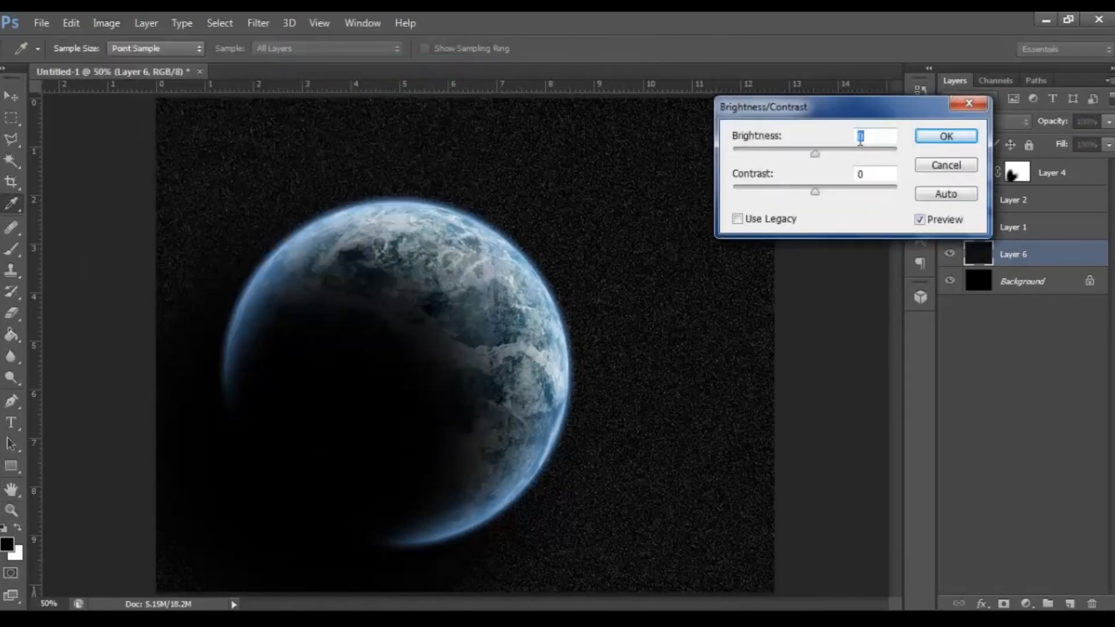
text(-100)
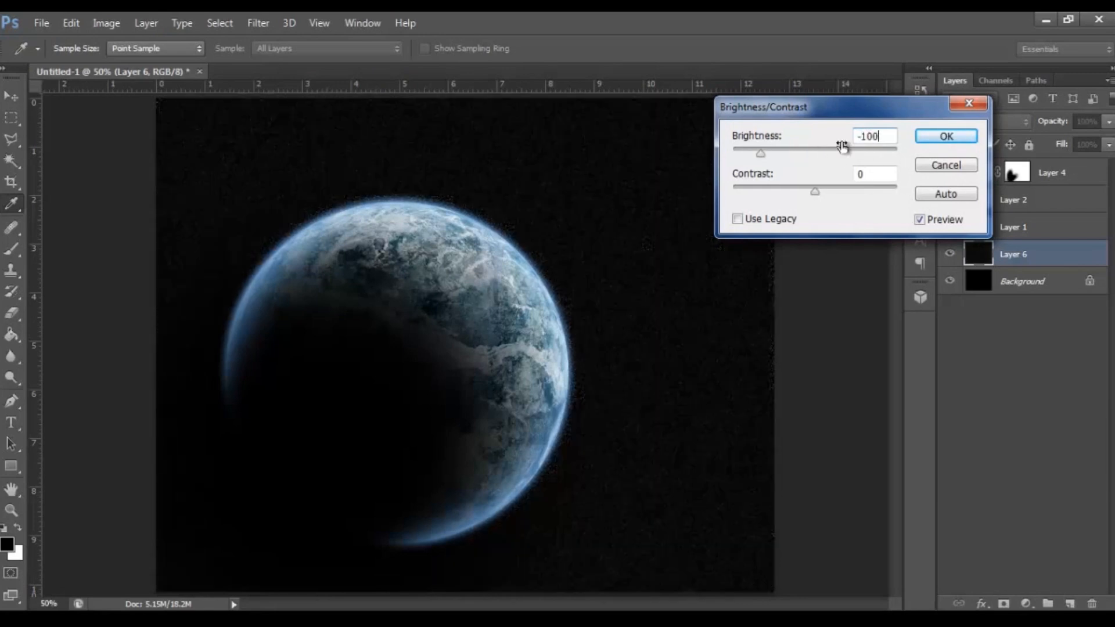
click(797, 178)
text(50)
key(Return)
key(z)
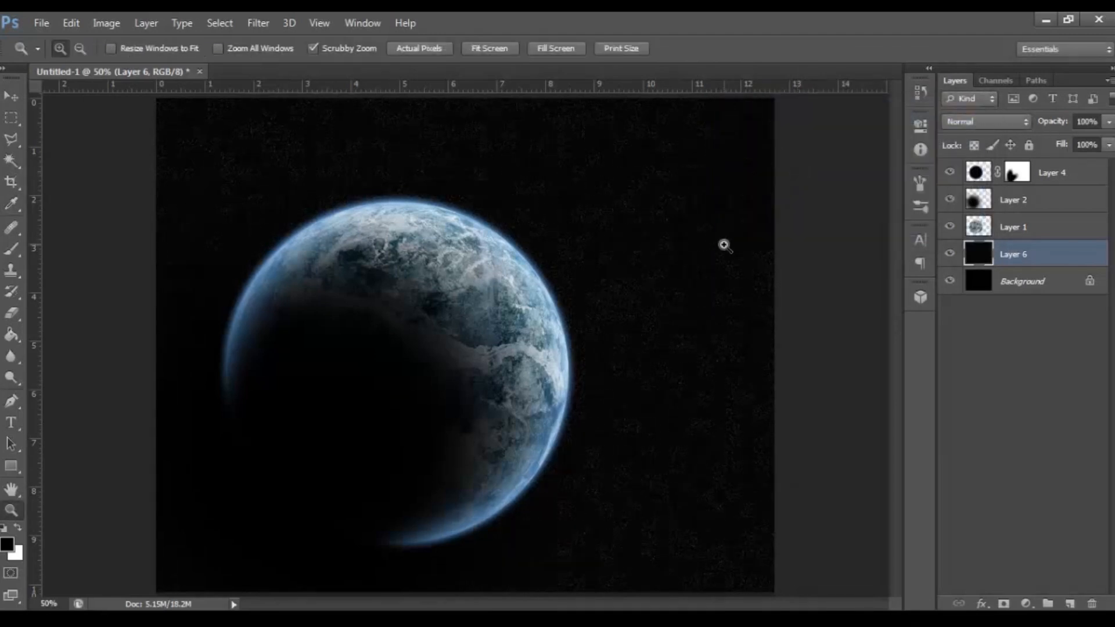
Apply Brightness/Contrast to the noise layer a second time, again with brightness -100 and contrast 50.
click(106, 23)
mouse_move(128, 62)
click(348, 62)
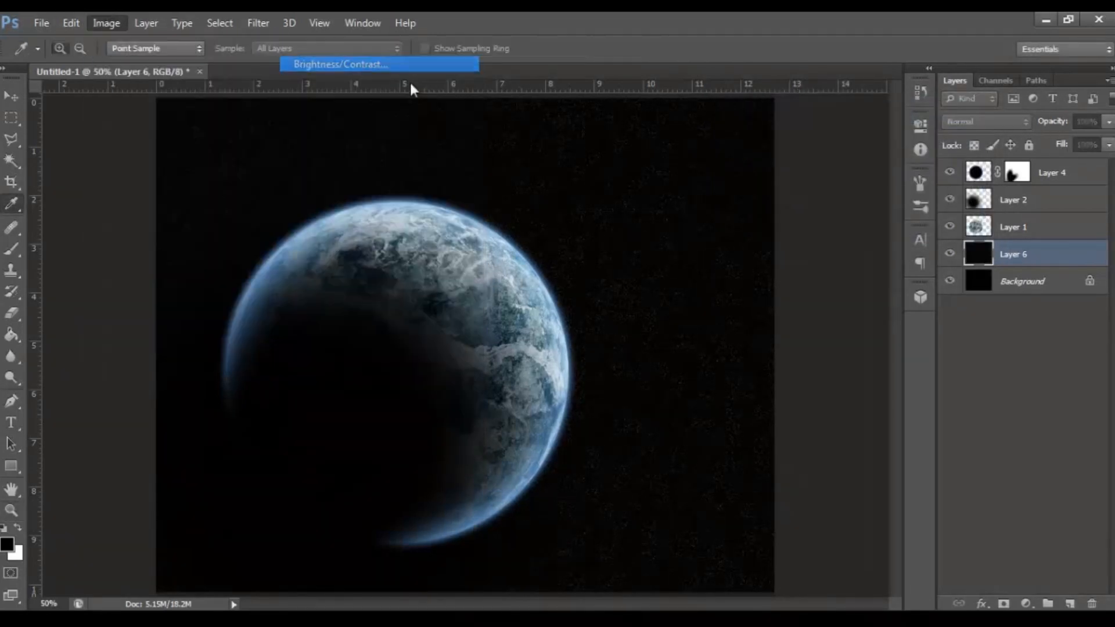
text(-100)
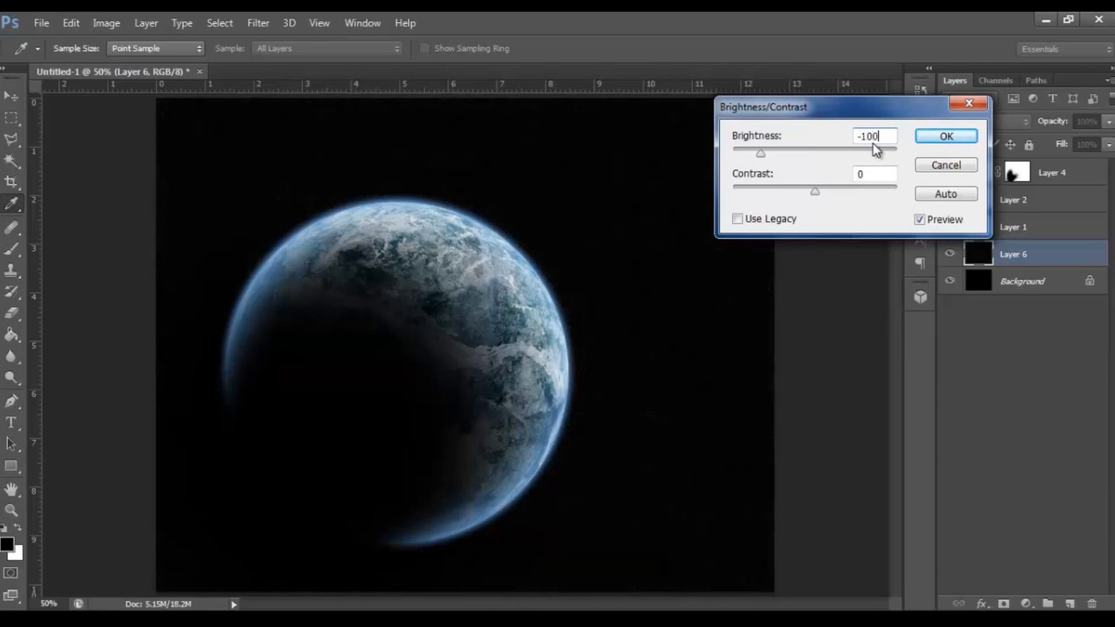
key(Tab)
text(50)
key(Return)
key(z)
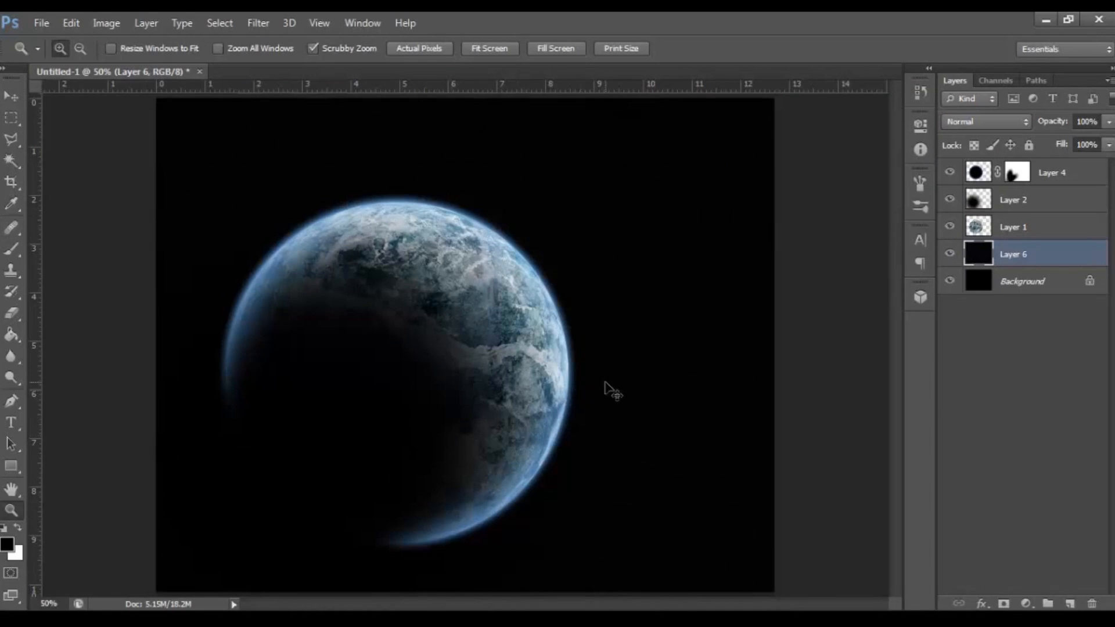
Invert the noise on Layer 6.
key(ctrl+BackSpace)
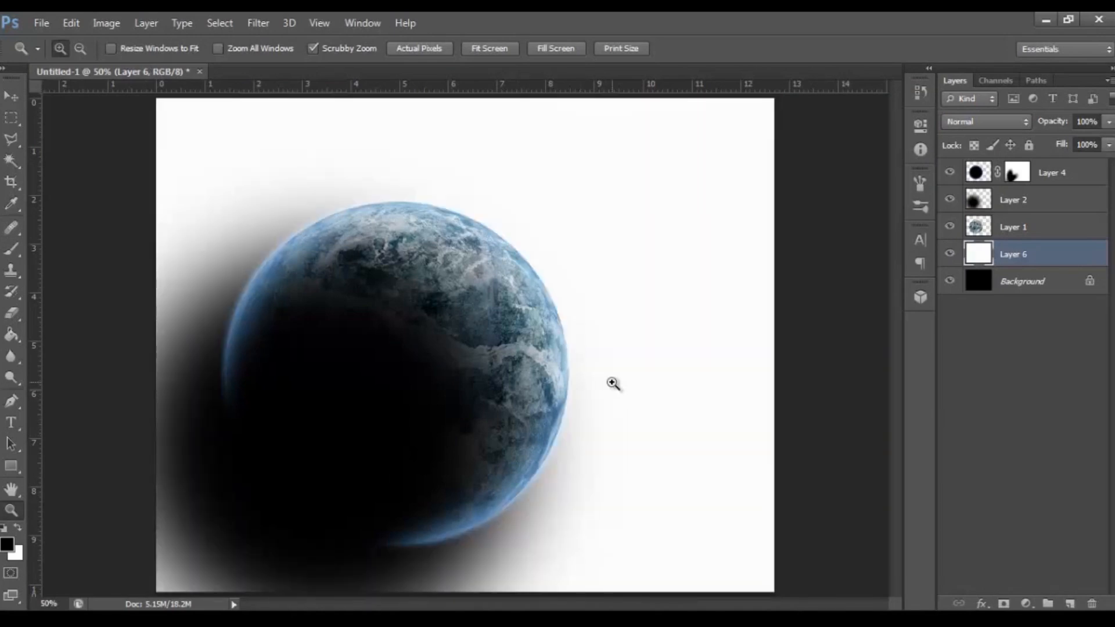
click(106, 22)
mouse_move(132, 64)
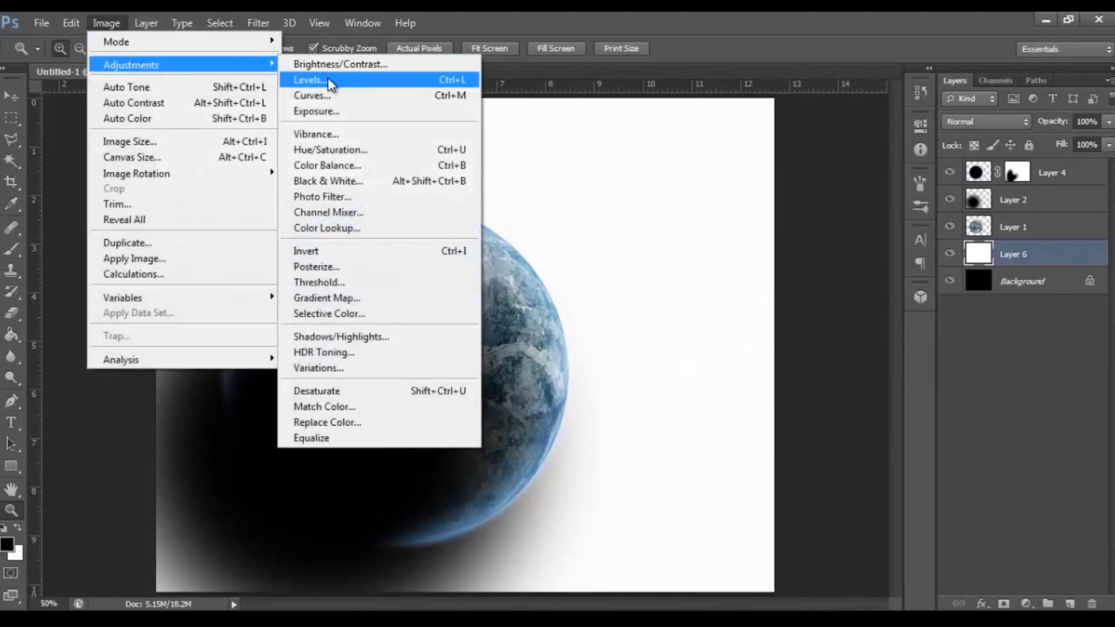
click(329, 81)
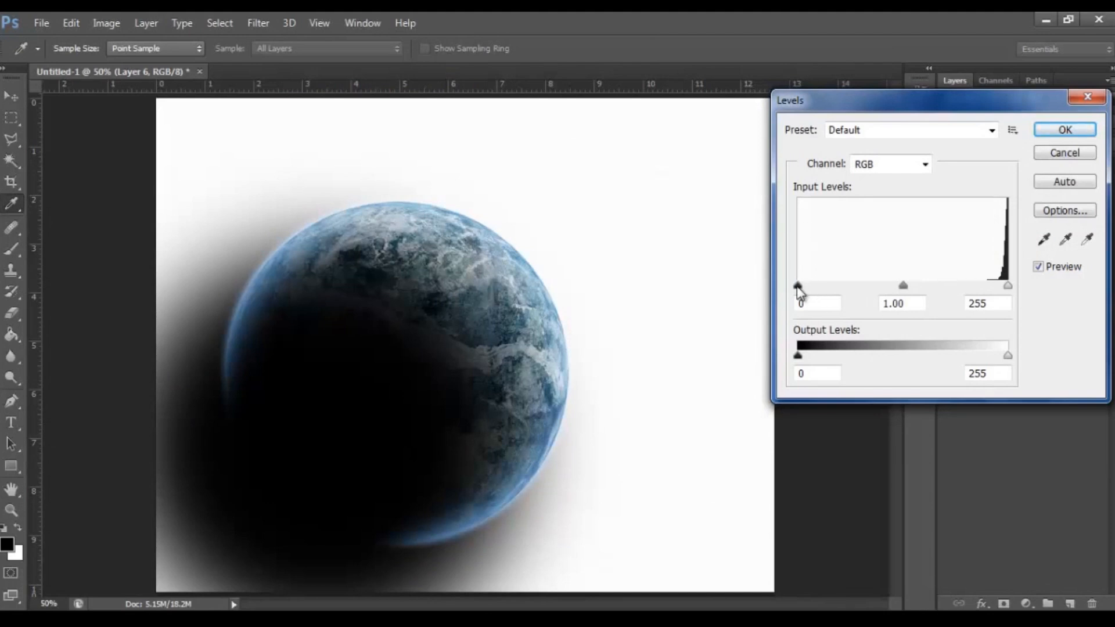
drag(799, 290, 985, 303)
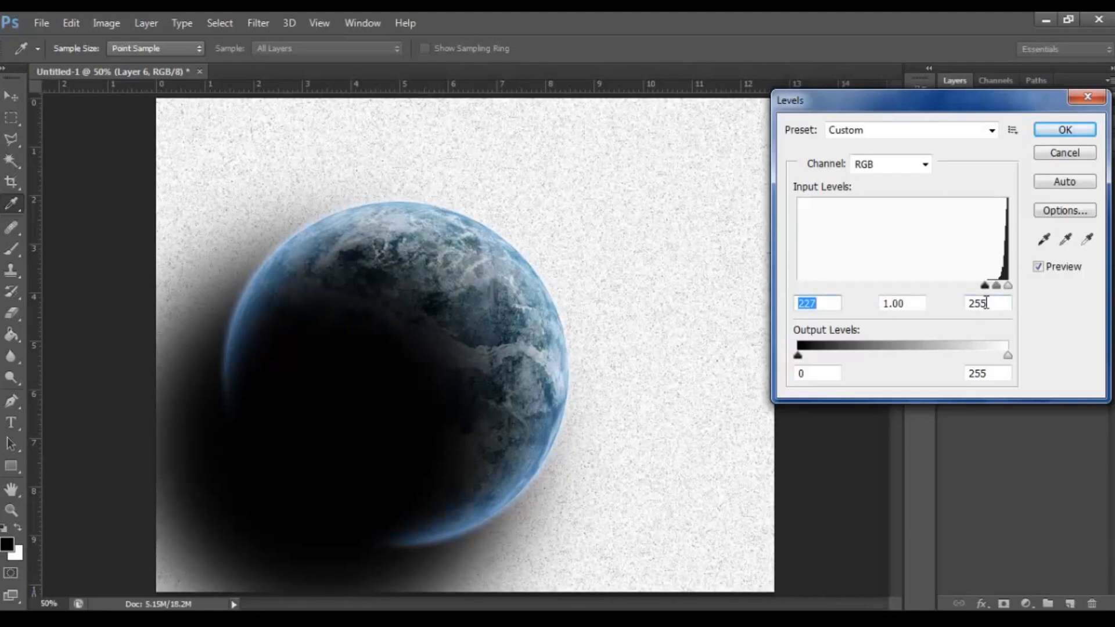
click(983, 288)
double_click(826, 305)
text(280)
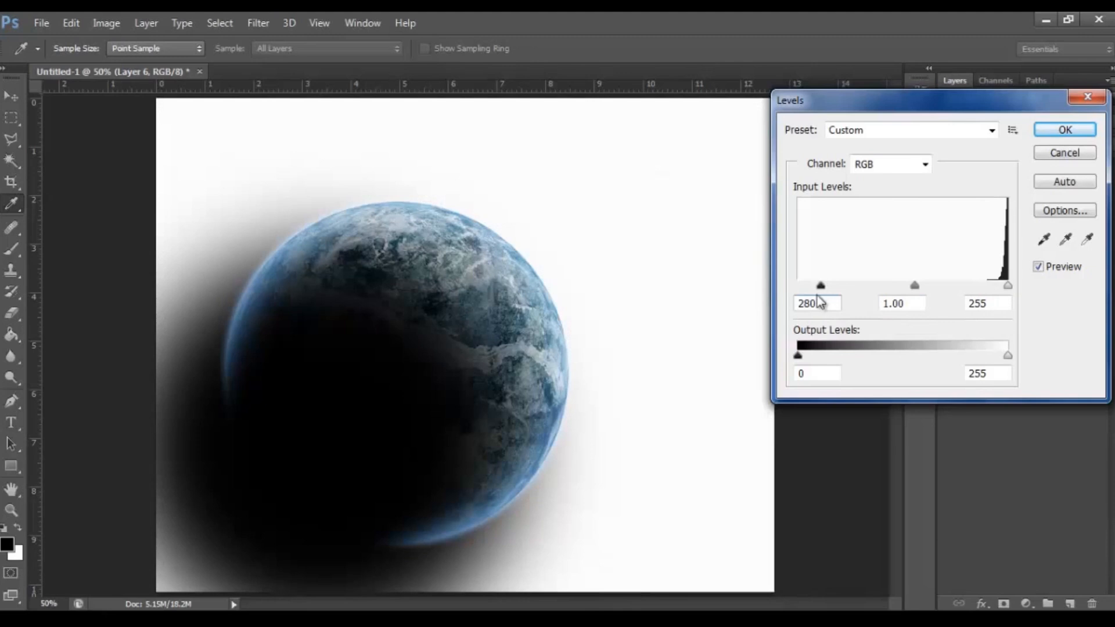
key(Tab)
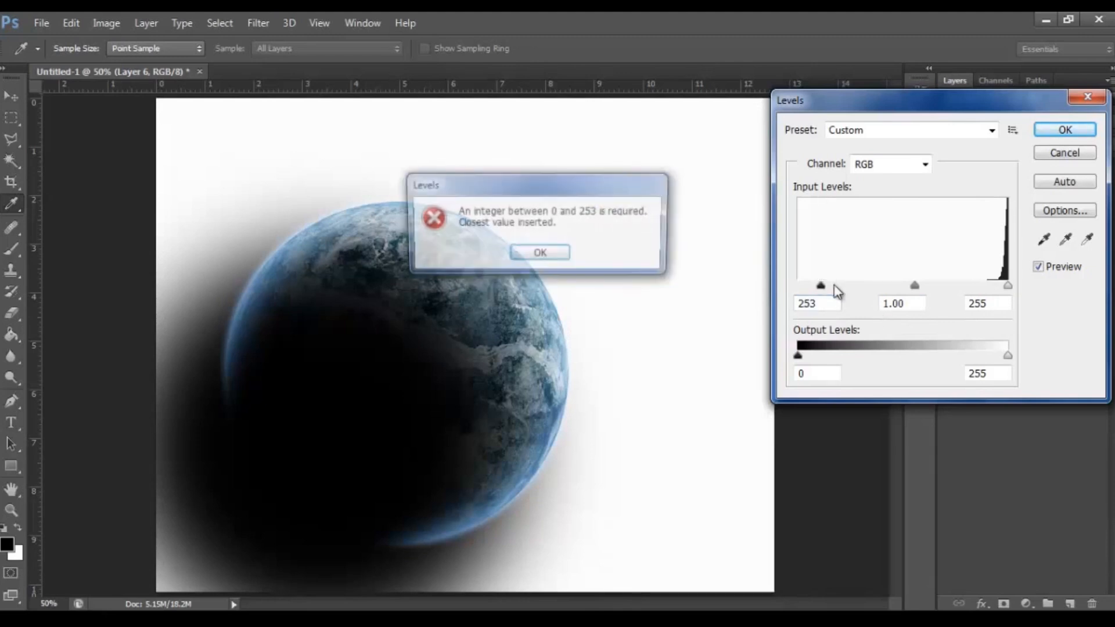
key(Return)
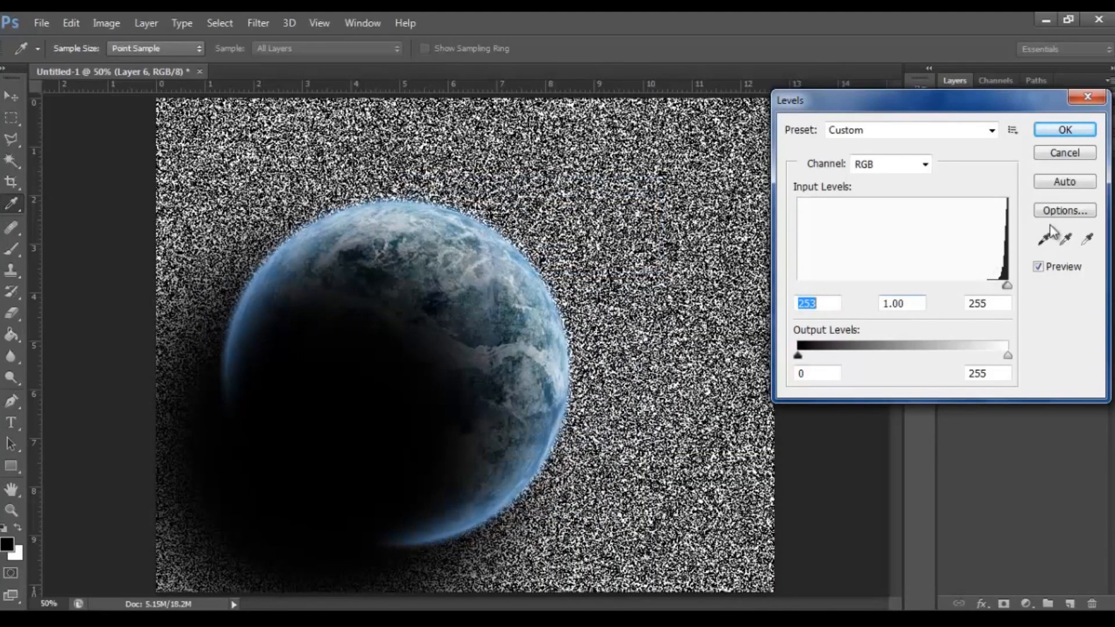
click(1065, 153)
Apply Levels to Layer 6 with the black input level at 240, and invert the layer's colours.
click(105, 23)
mouse_move(174, 64)
click(293, 79)
drag(799, 285, 996, 294)
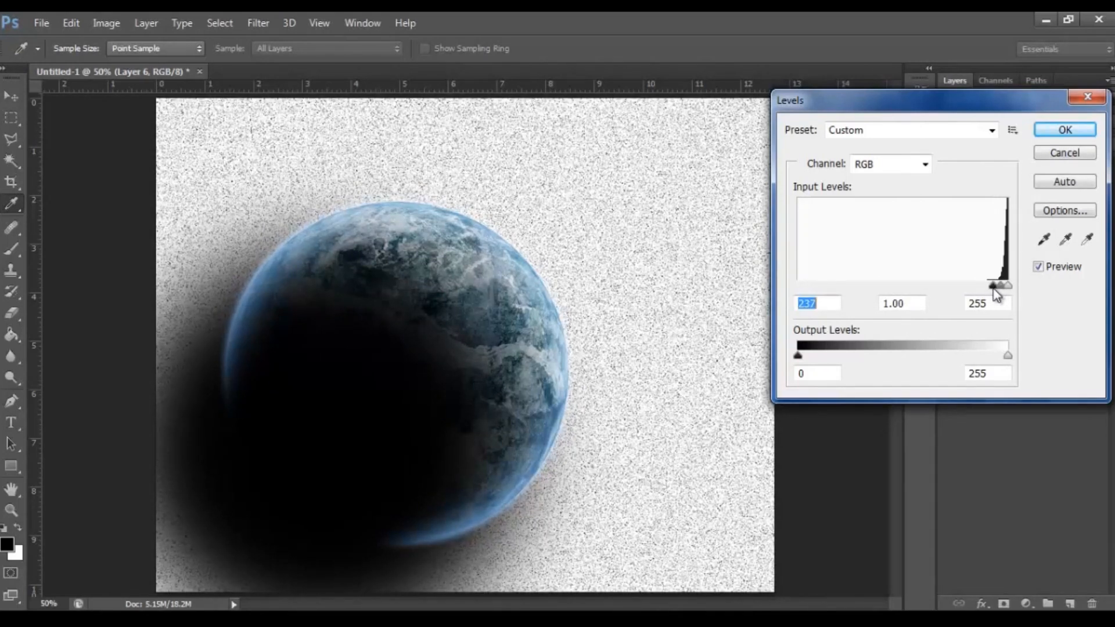
click(828, 304)
double_click(804, 306)
text(240)
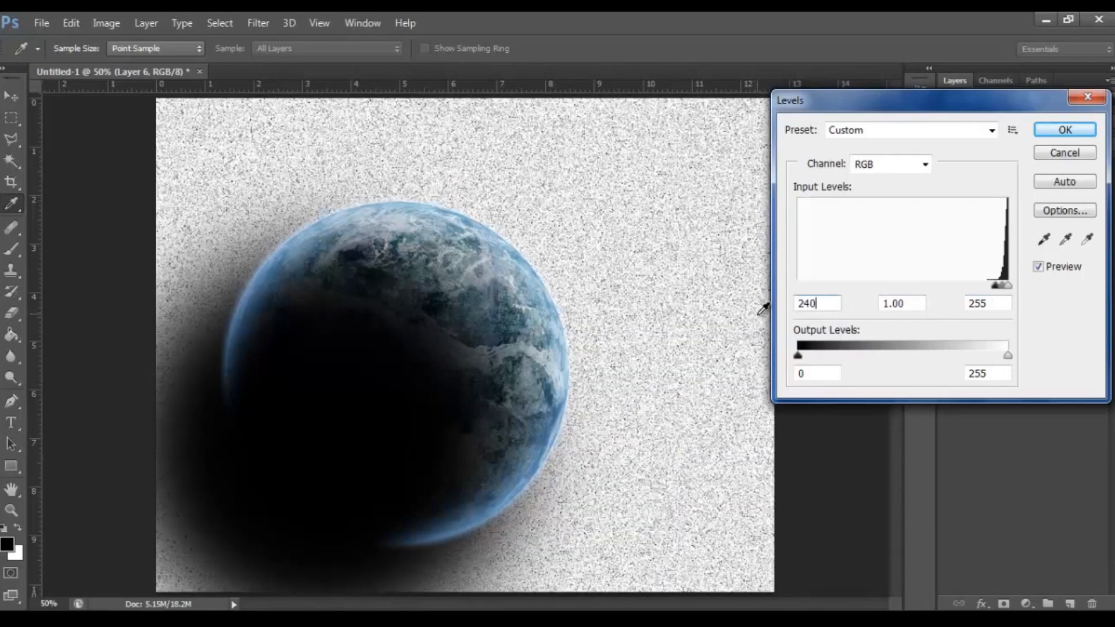
click(1065, 130)
key(z)
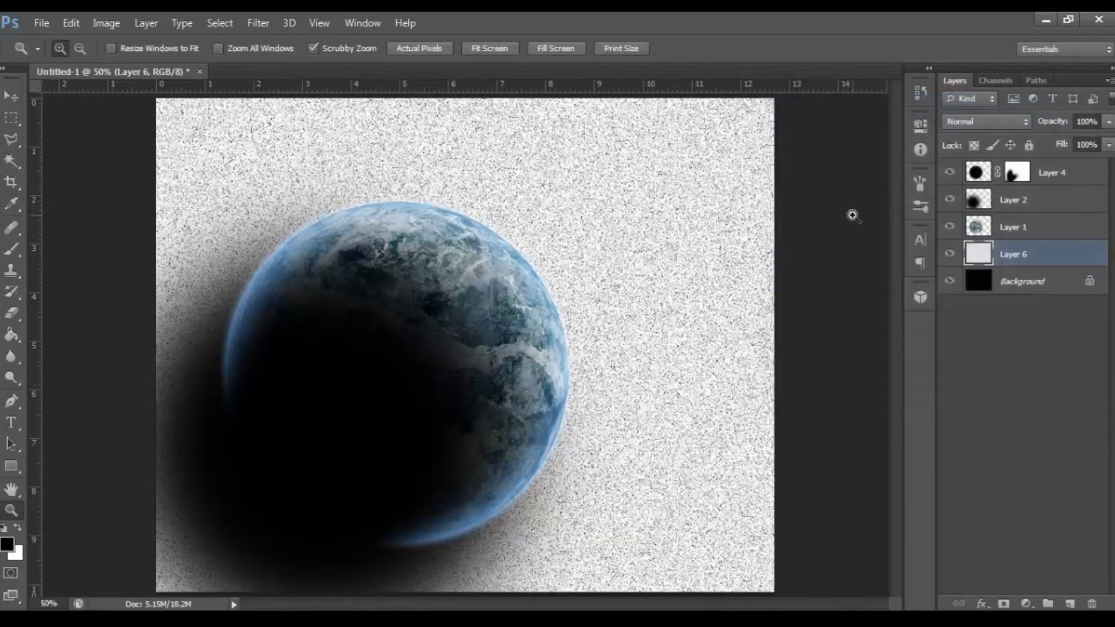
key(ctrl+i)
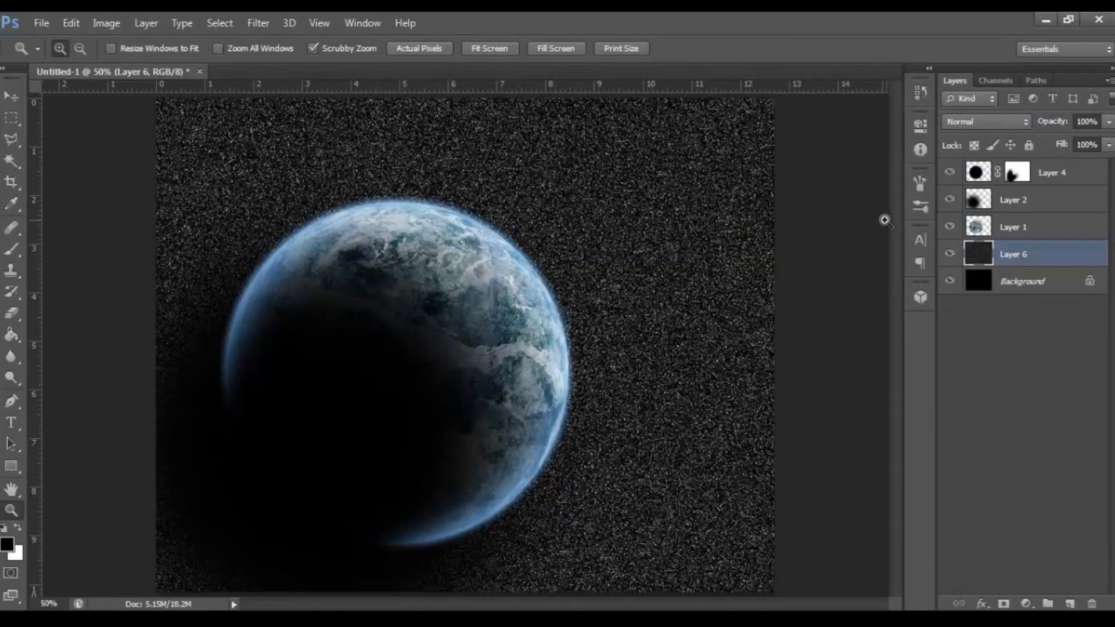
Add a layer mask to Layer 6 and render Clouds into it to break up the stars.
click(1003, 604)
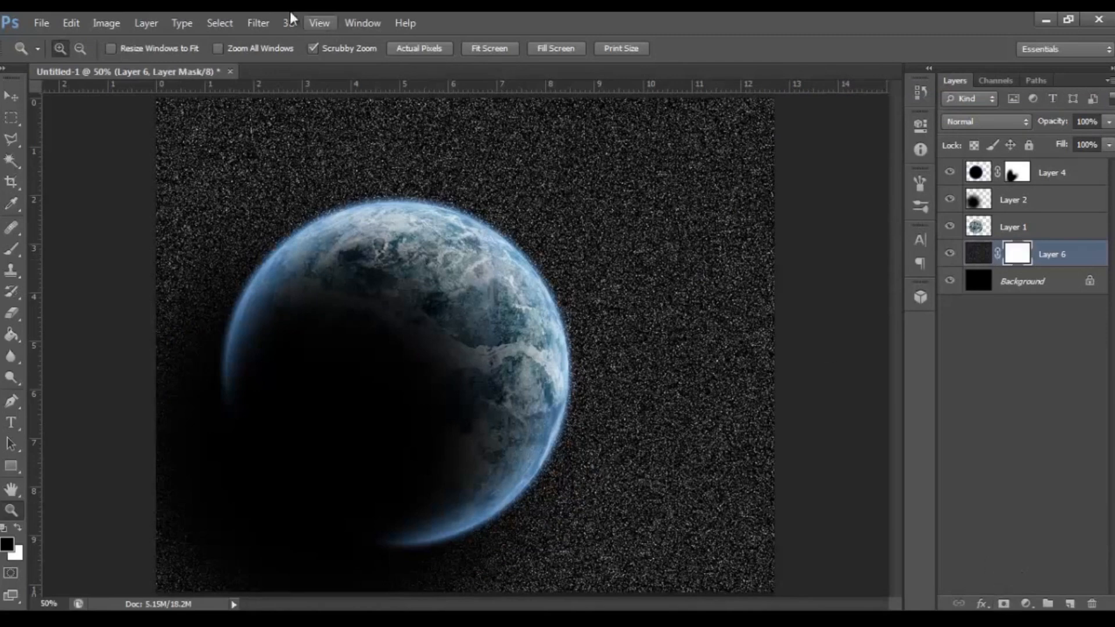
click(259, 13)
mouse_move(336, 256)
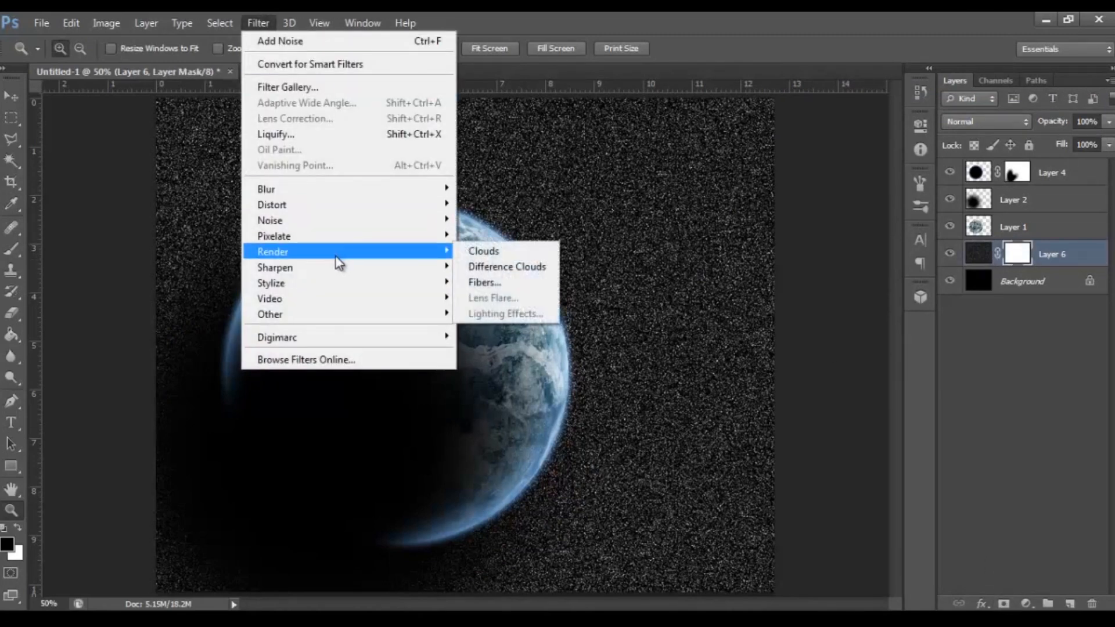
click(464, 253)
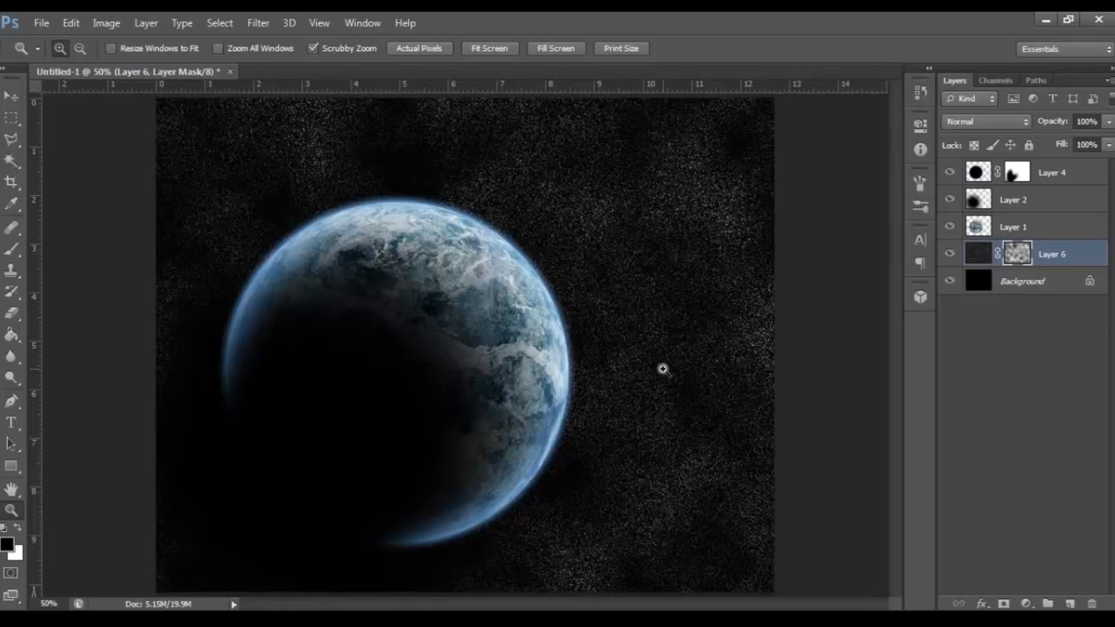
Colorize the star noise on Layer 6 itself, not its mask, using Hue/Saturation with hue 207 and saturation 30.
click(117, 23)
click(113, 26)
click(977, 253)
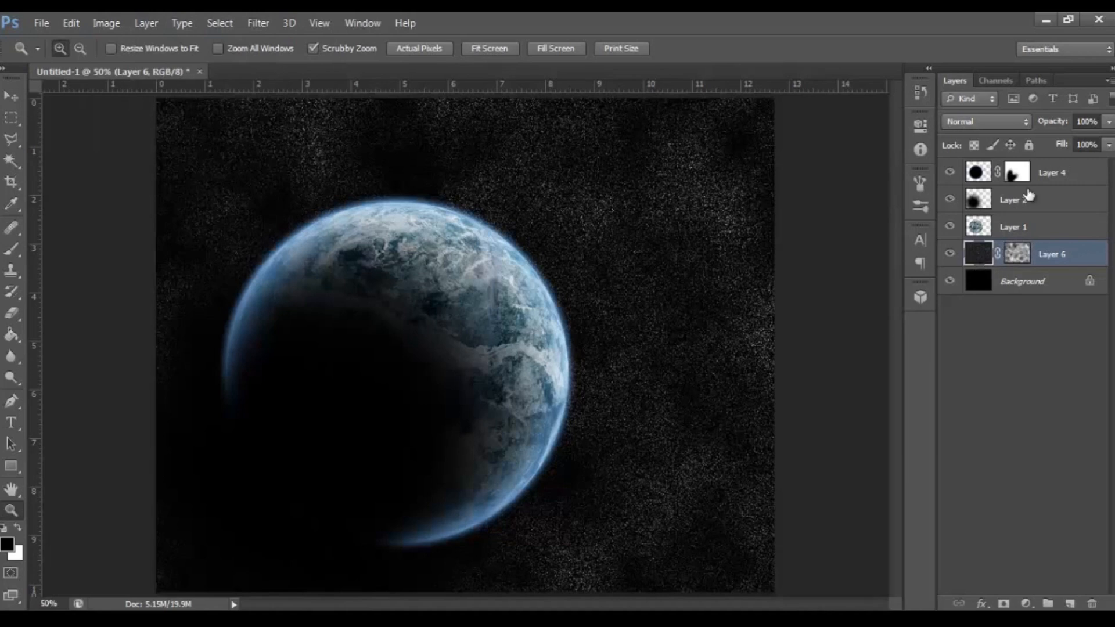
click(96, 24)
mouse_move(186, 65)
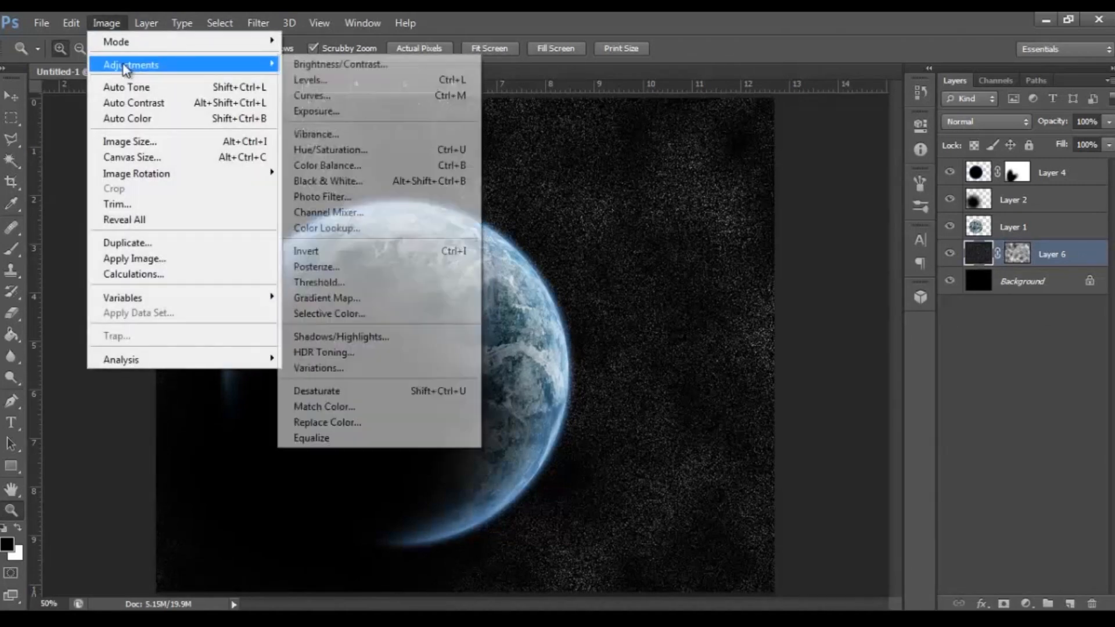
click(347, 149)
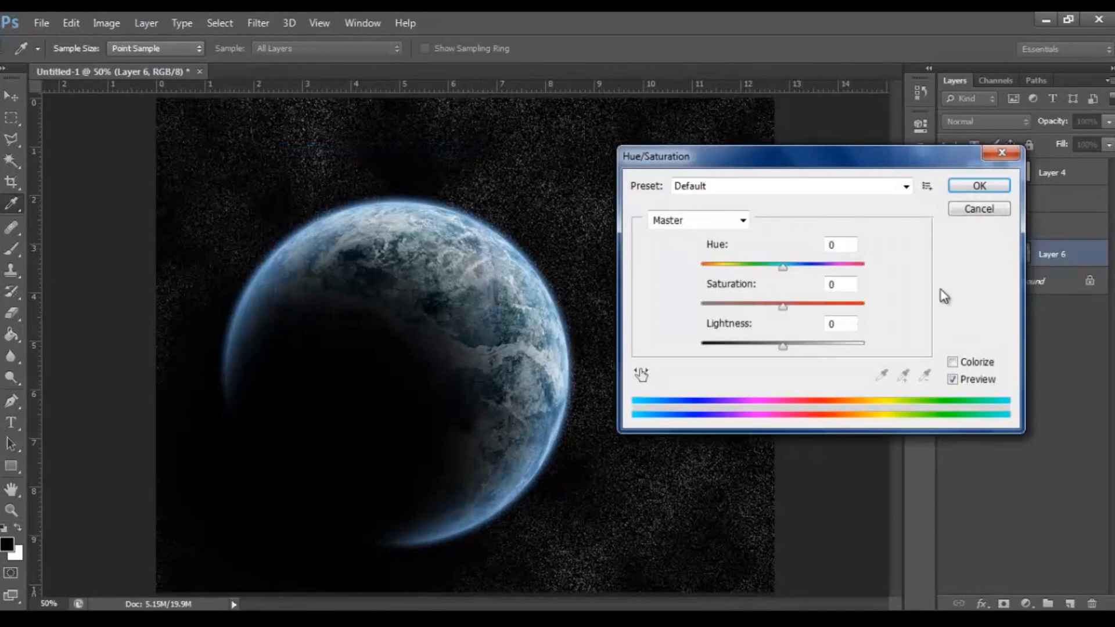
drag(866, 157, 935, 206)
click(1022, 417)
drag(774, 321, 827, 363)
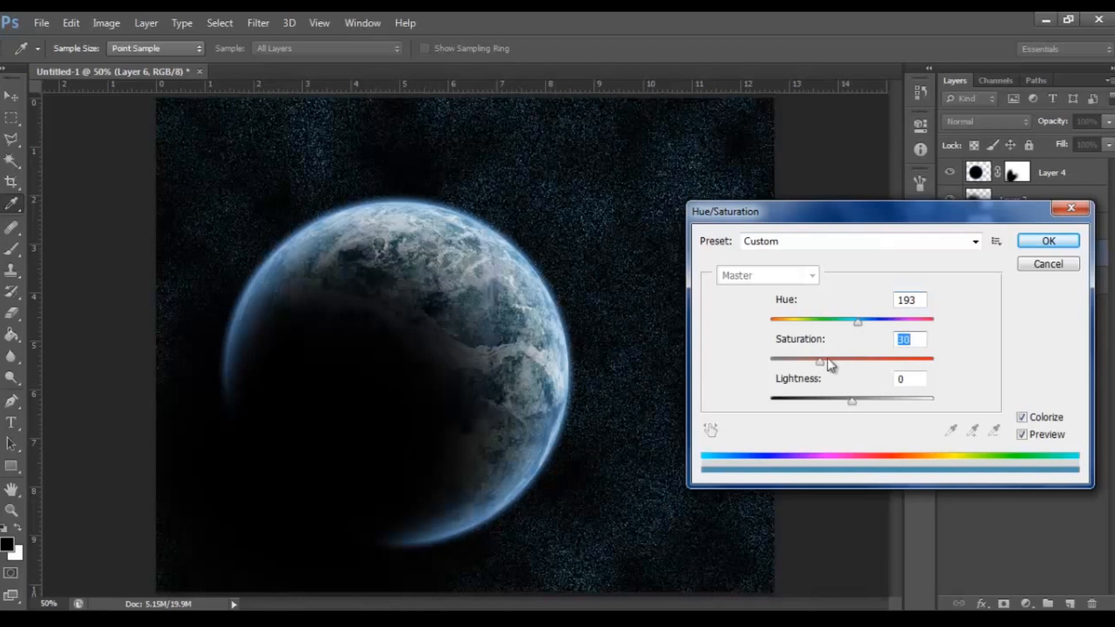
drag(862, 323, 871, 331)
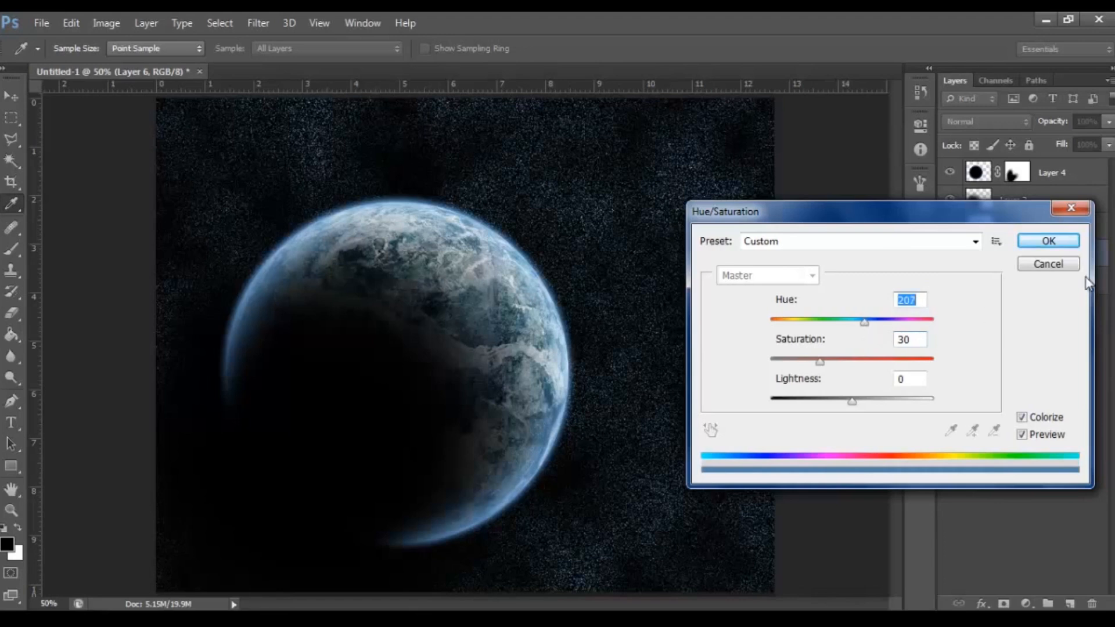
click(1051, 243)
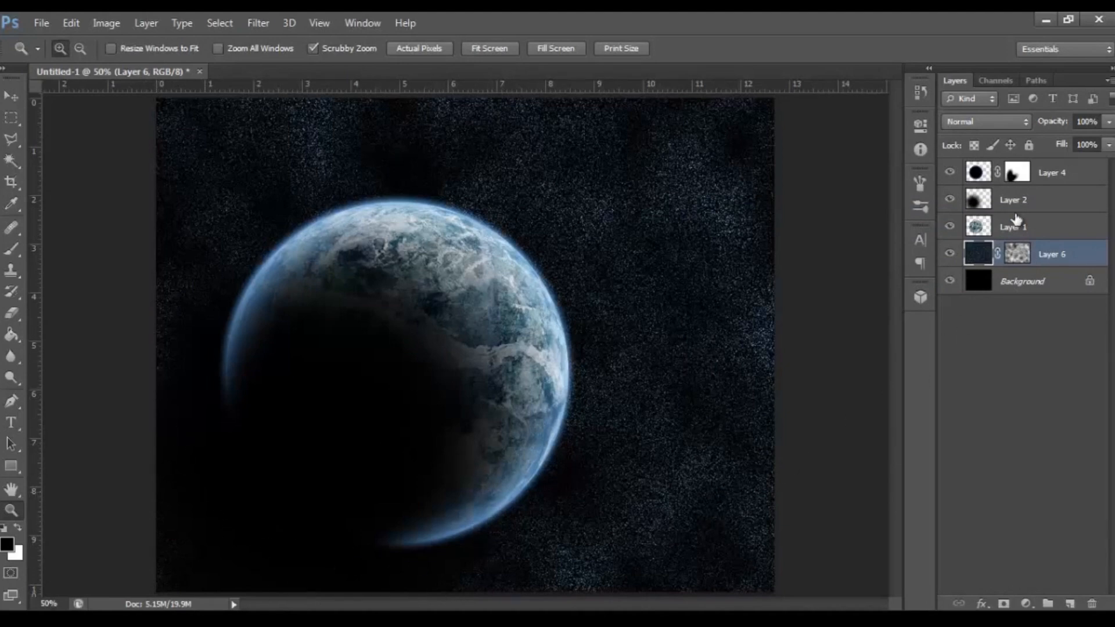
Rename Layer 2 as Shadow.
click(1045, 205)
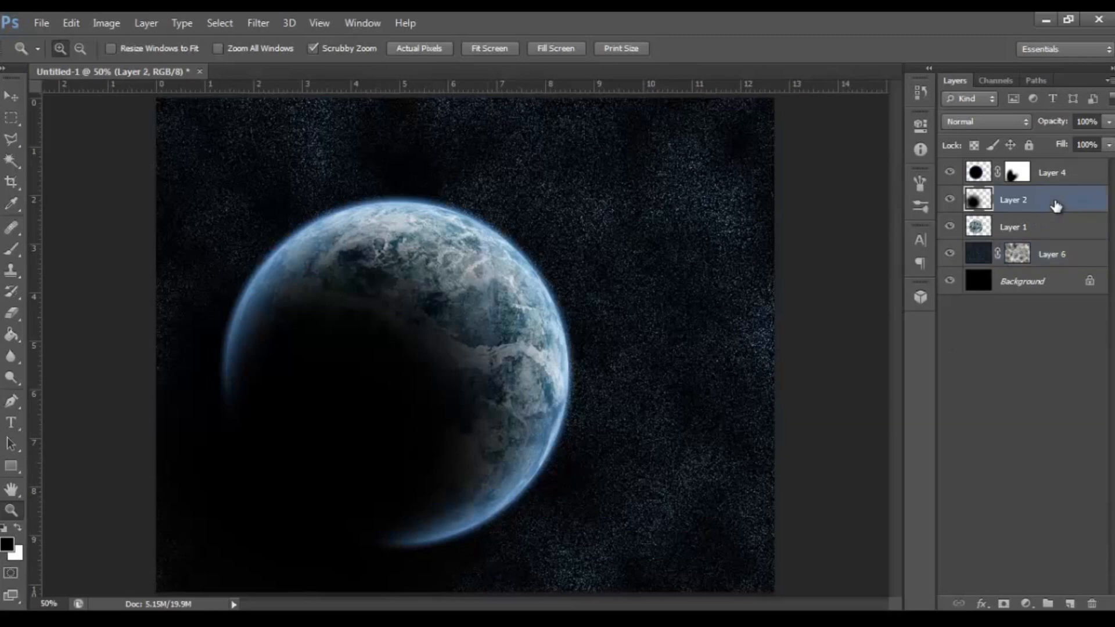
double_click(1013, 199)
text(Sh)
key(Return)
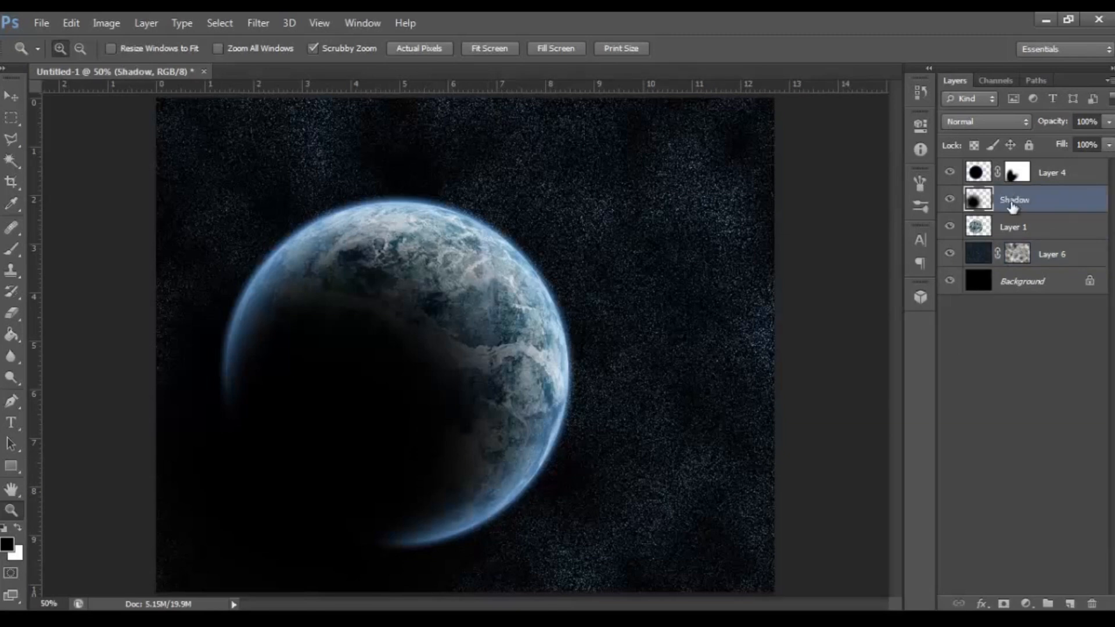
Delete the part of the Shadow layer outside the planet, using the inverted outline of Layer 1 as the selection.
click(952, 202)
click(952, 202)
click(954, 204)
click(954, 205)
ctrl+click(982, 232)
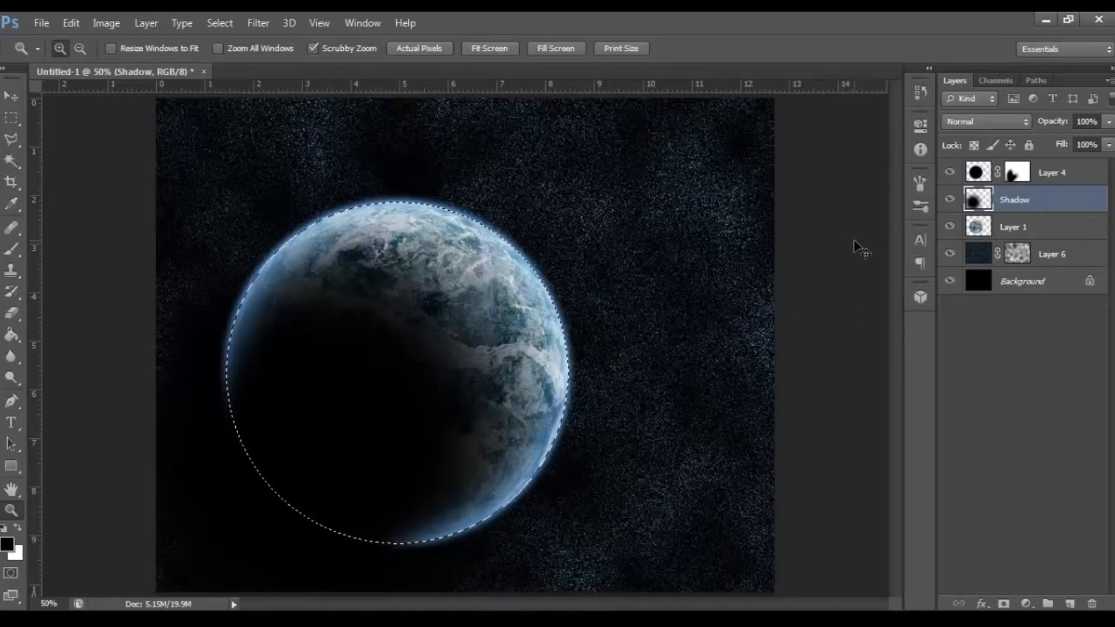
key(ctrl+shift+i)
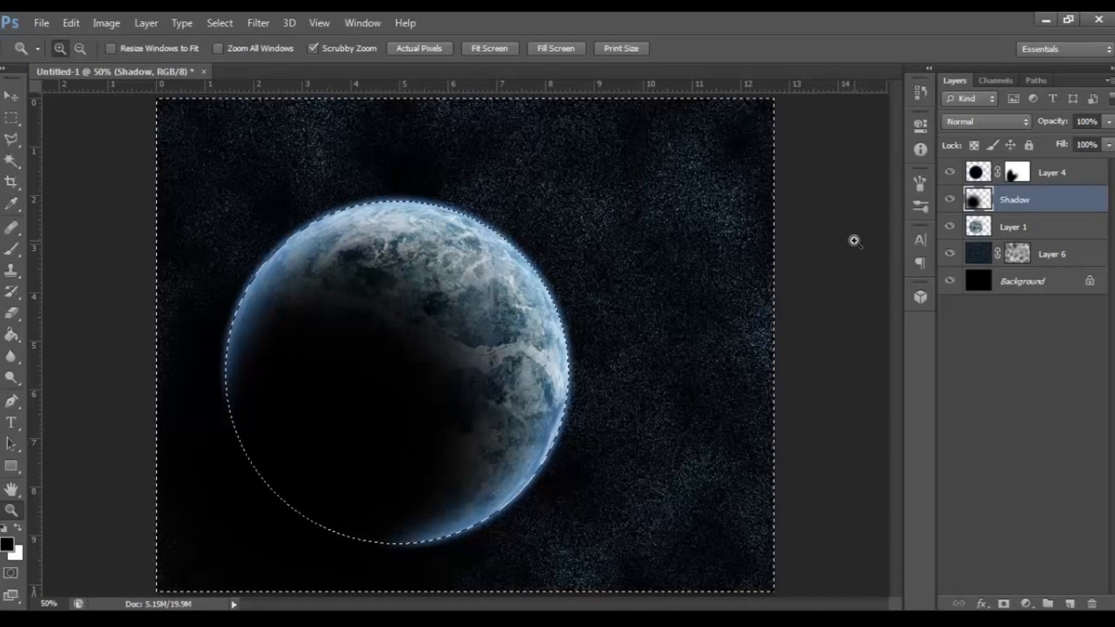
key(Delete)
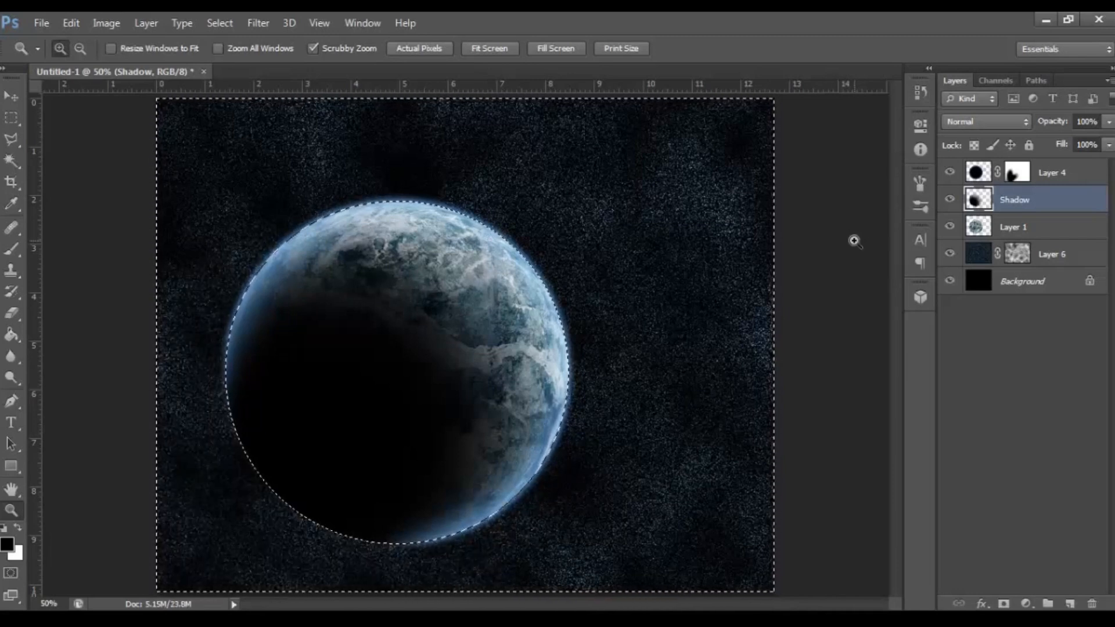
key(ctrl+d)
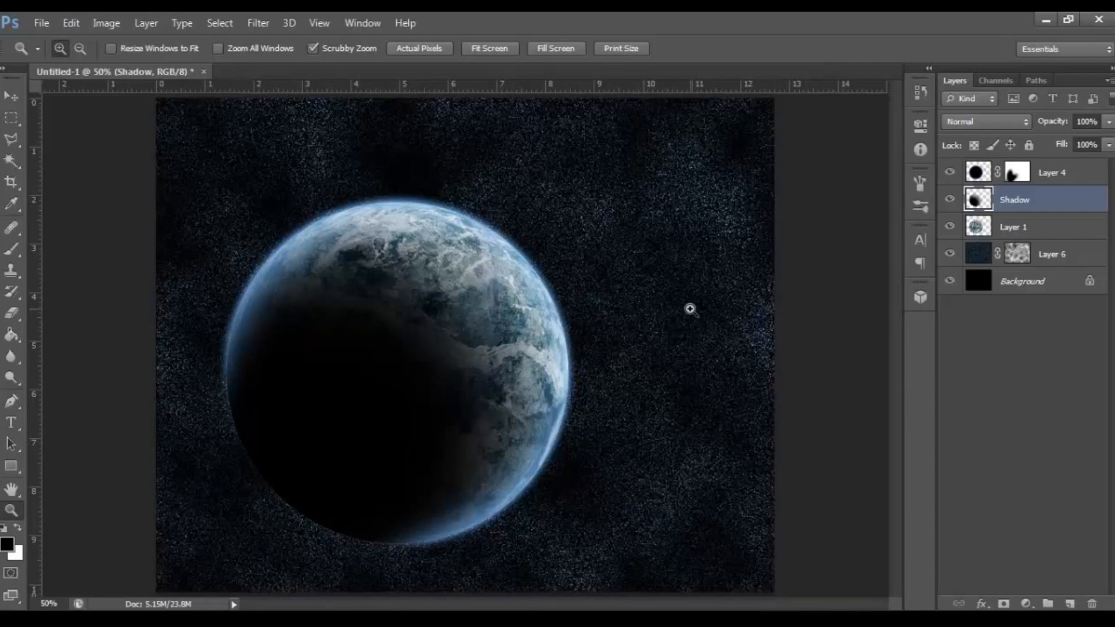
Create a new layer above Layer 6 and darken patches of the starfield with a soft 319 px black brush at 50% opacity.
click(1086, 266)
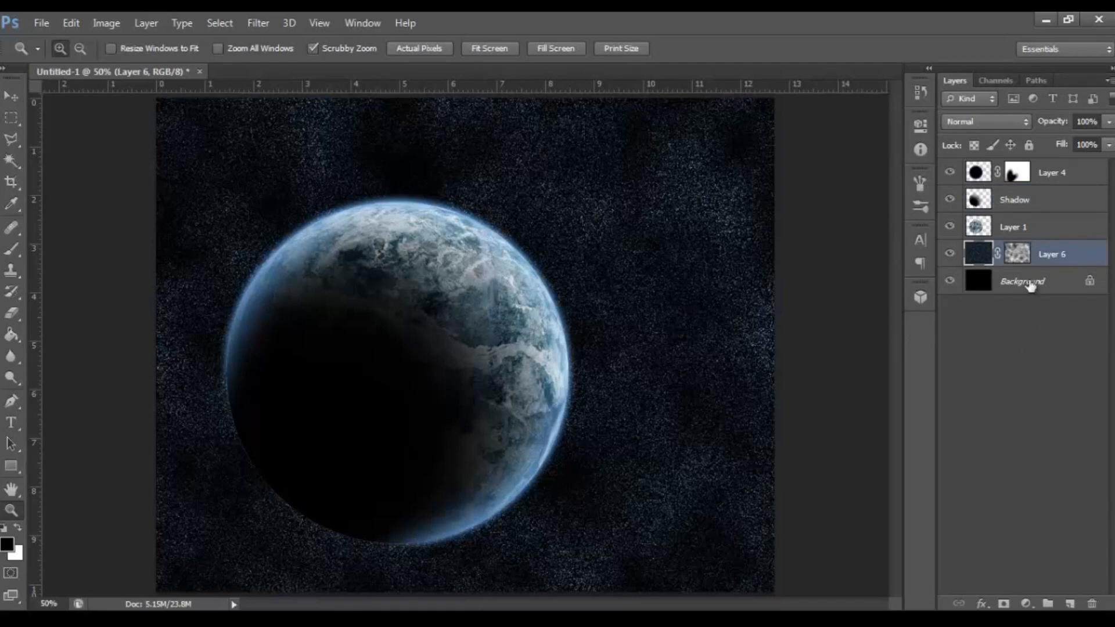
click(1070, 604)
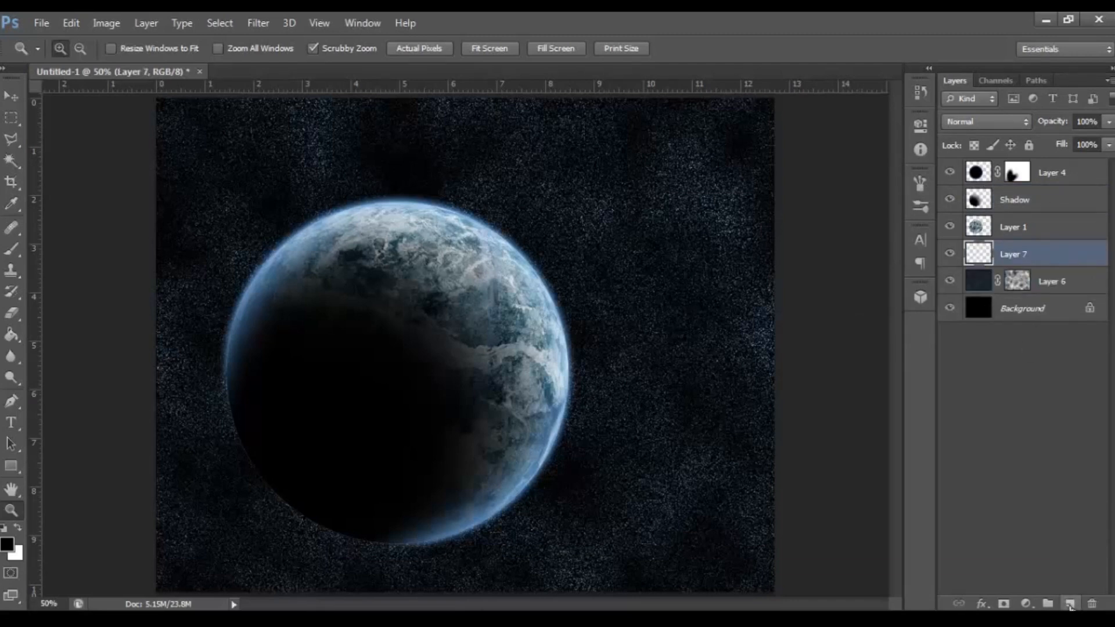
click(12, 249)
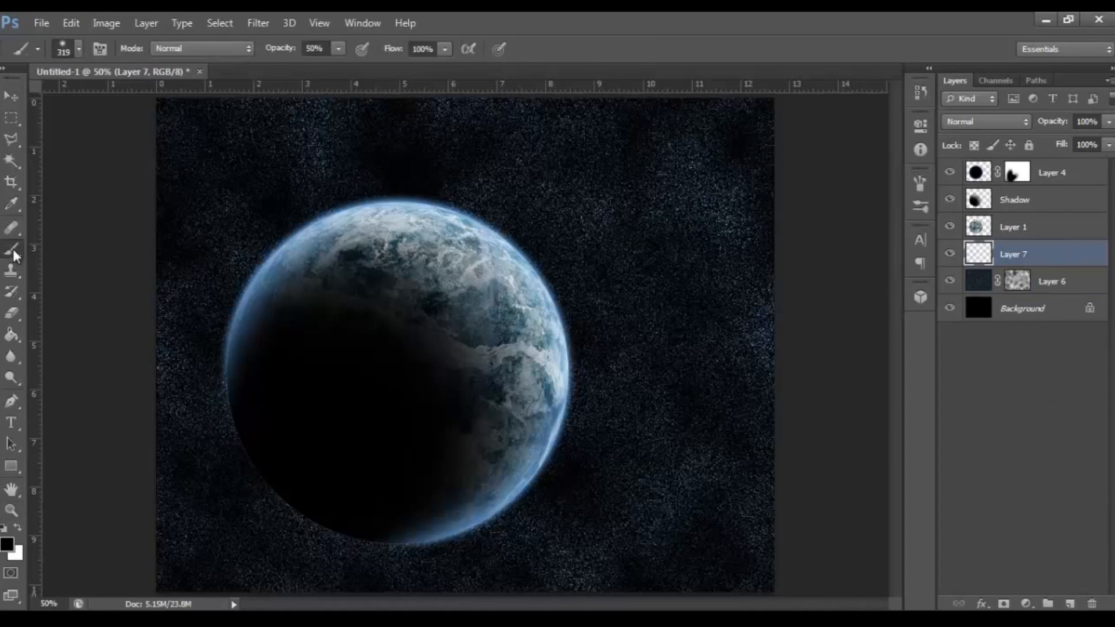
click(79, 49)
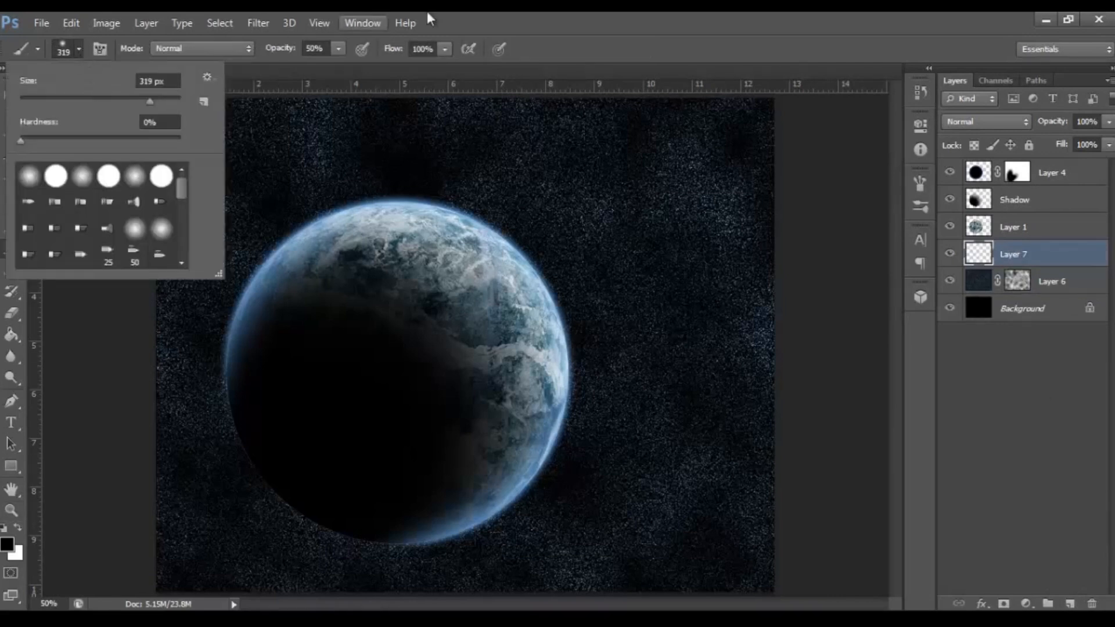
click(564, 16)
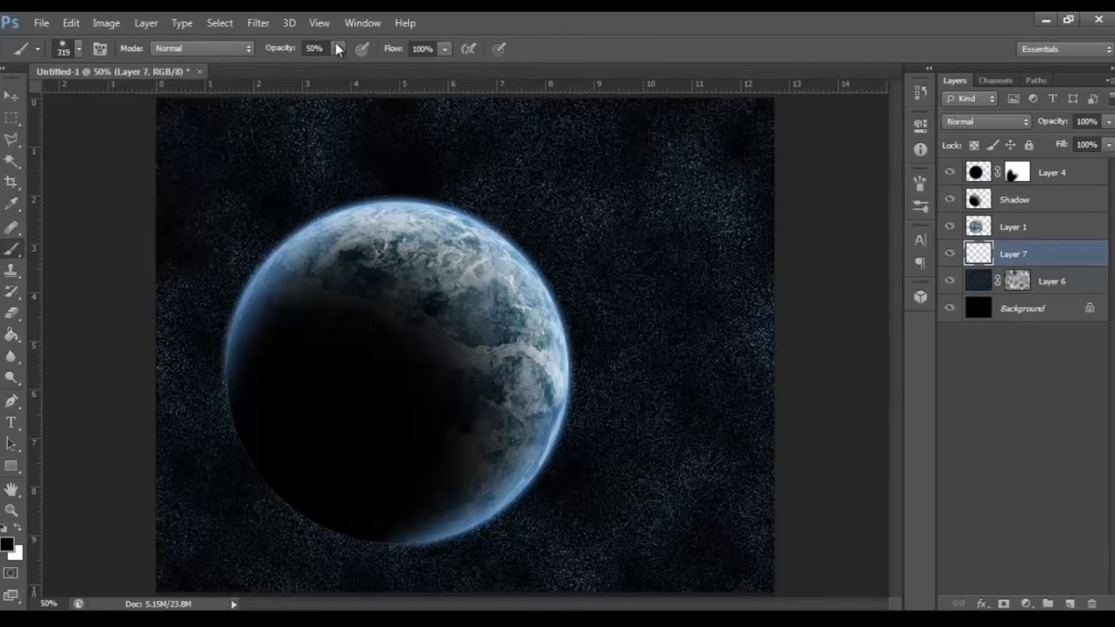
mouse_move(614, 238)
mouse_down()
mouse_move(606, 214)
mouse_move(593, 225)
mouse_move(578, 207)
mouse_move(637, 256)
mouse_move(604, 334)
mouse_move(653, 353)
mouse_move(702, 215)
mouse_move(674, 135)
mouse_move(714, 257)
mouse_move(663, 484)
mouse_move(752, 473)
mouse_move(761, 488)
mouse_move(712, 511)
mouse_move(682, 488)
mouse_move(721, 497)
mouse_move(737, 482)
mouse_move(539, 517)
mouse_move(589, 418)
mouse_up()
mouse_move(314, 550)
mouse_down()
mouse_move(337, 516)
mouse_move(267, 552)
mouse_move(182, 484)
mouse_move(219, 420)
mouse_move(345, 576)
mouse_move(351, 560)
mouse_move(490, 570)
mouse_up()
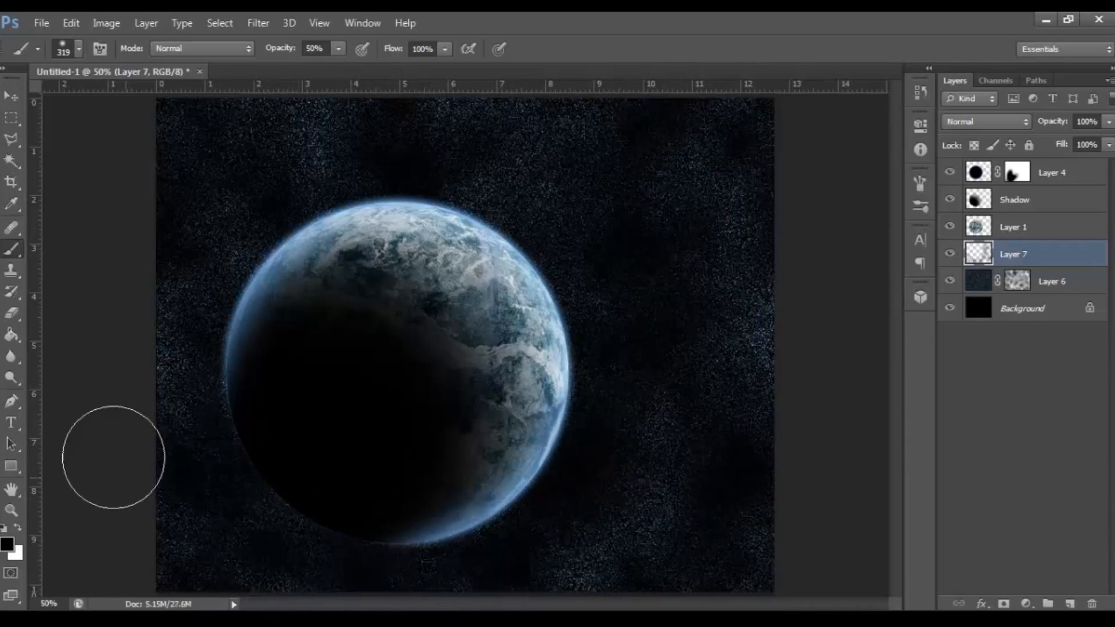
mouse_move(225, 242)
mouse_down()
mouse_move(205, 221)
mouse_move(325, 156)
mouse_move(449, 145)
mouse_move(518, 169)
mouse_up()
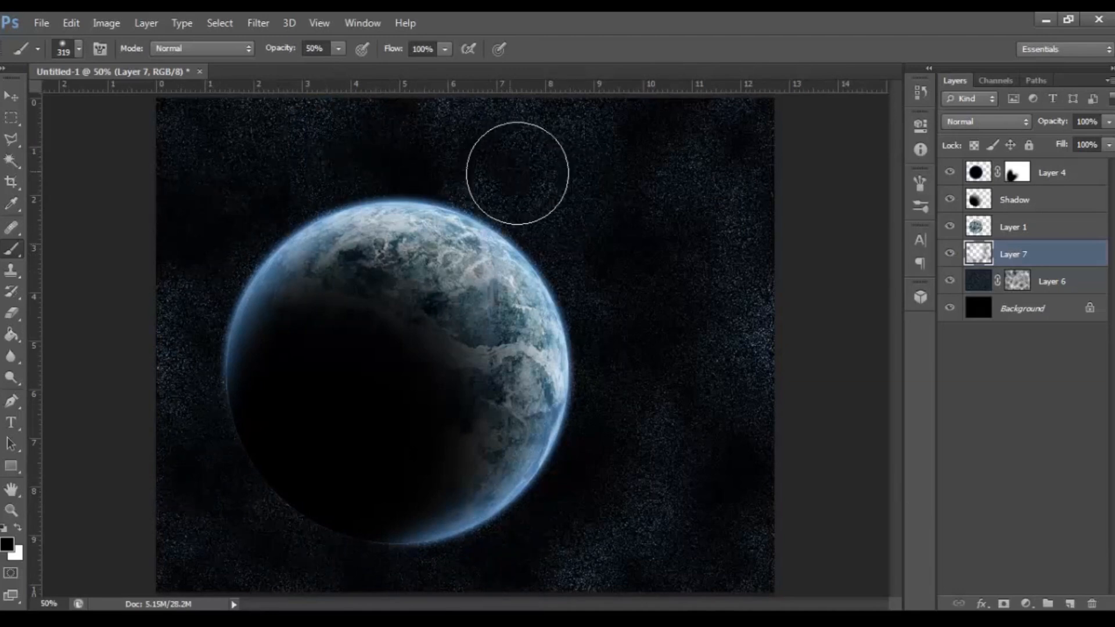
mouse_move(761, 346)
mouse_down()
mouse_move(805, 352)
mouse_move(807, 337)
mouse_move(791, 339)
mouse_move(806, 334)
mouse_move(790, 293)
mouse_up()
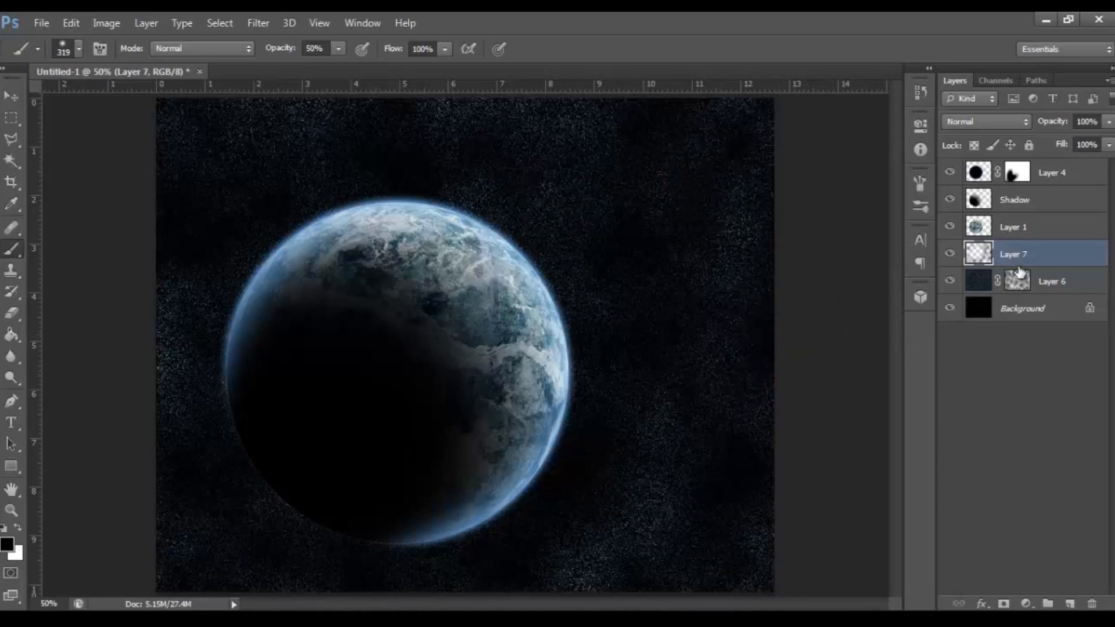
Merge Layer 7 with Layer 6 and duplicate the merged starfield layer as Layer 7 copy.
shift+click(1078, 293)
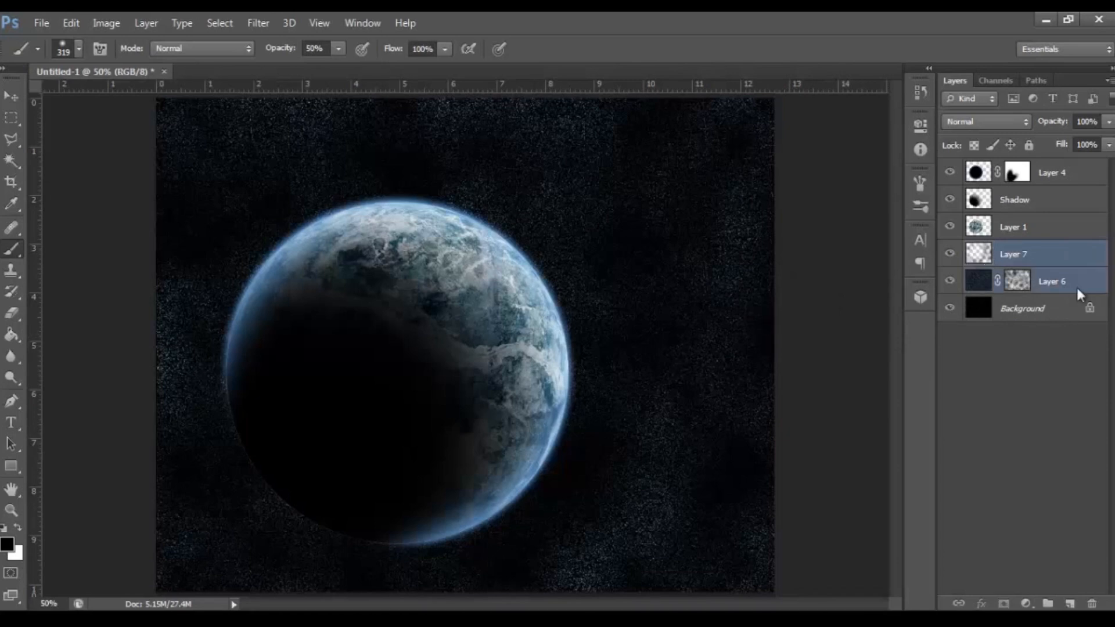
key(ctrl+e)
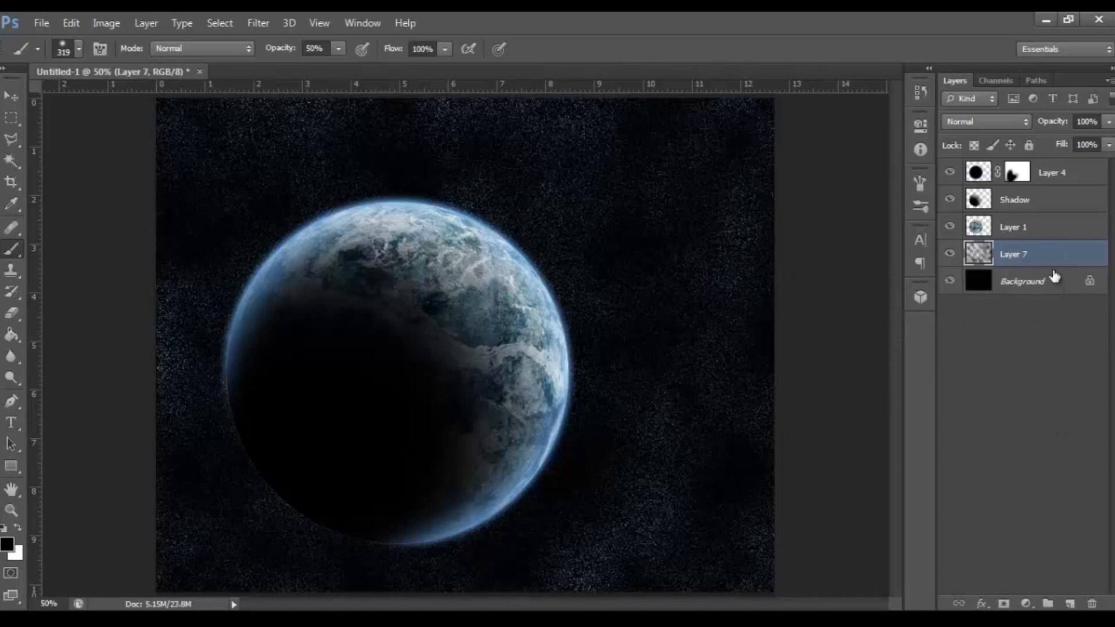
right_click(1055, 257)
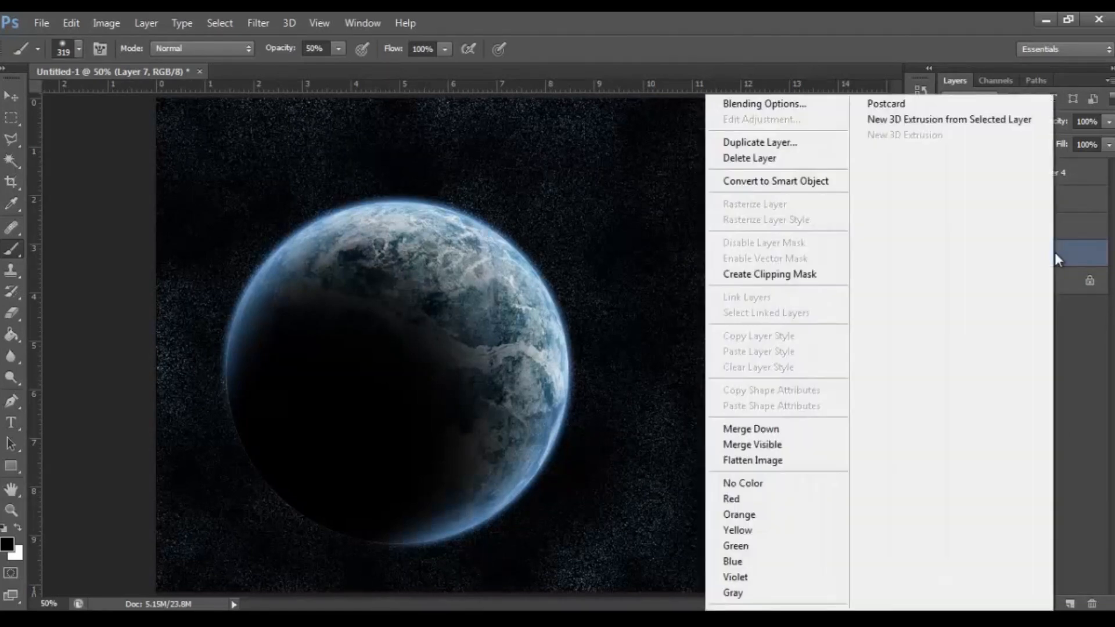
click(831, 140)
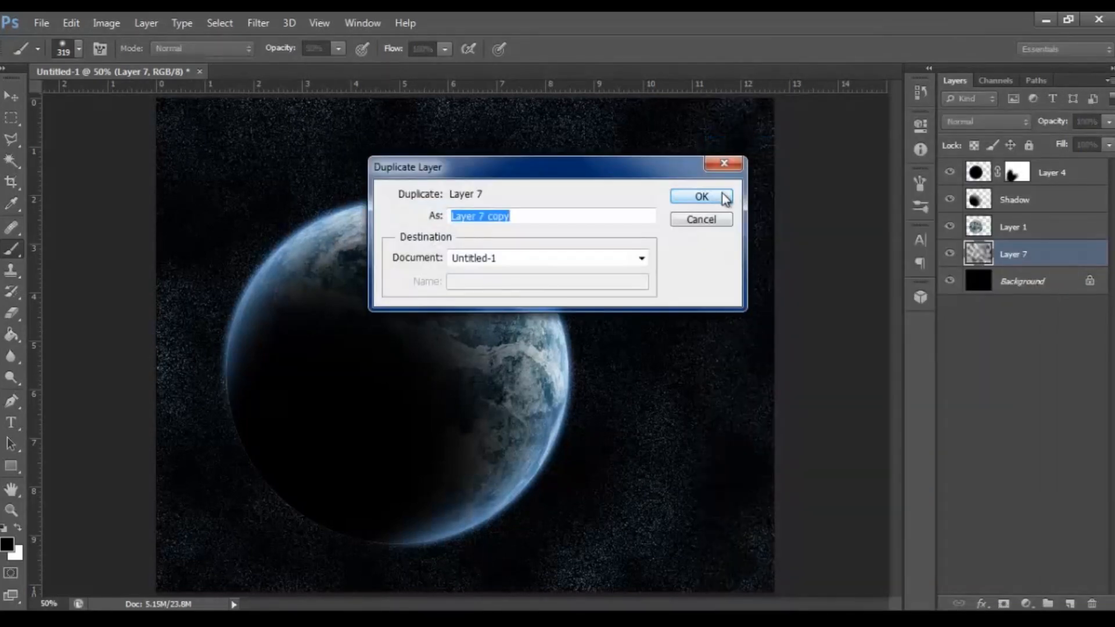
click(725, 199)
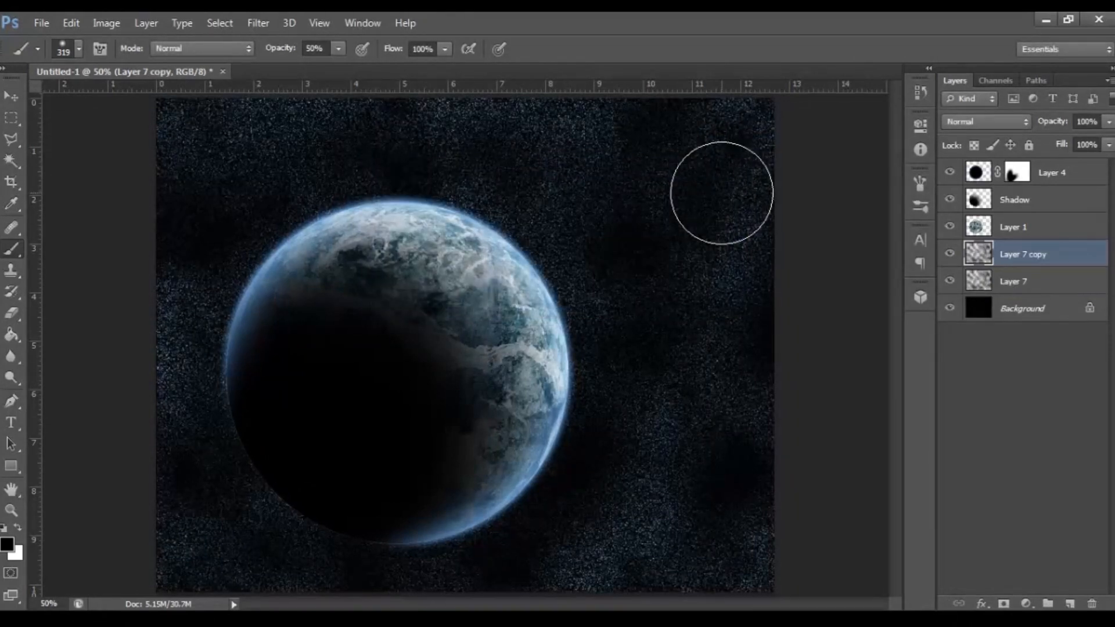
Set Layer 7 copy to the Screen blend mode and soften it with a 1 px Gaussian Blur.
click(986, 125)
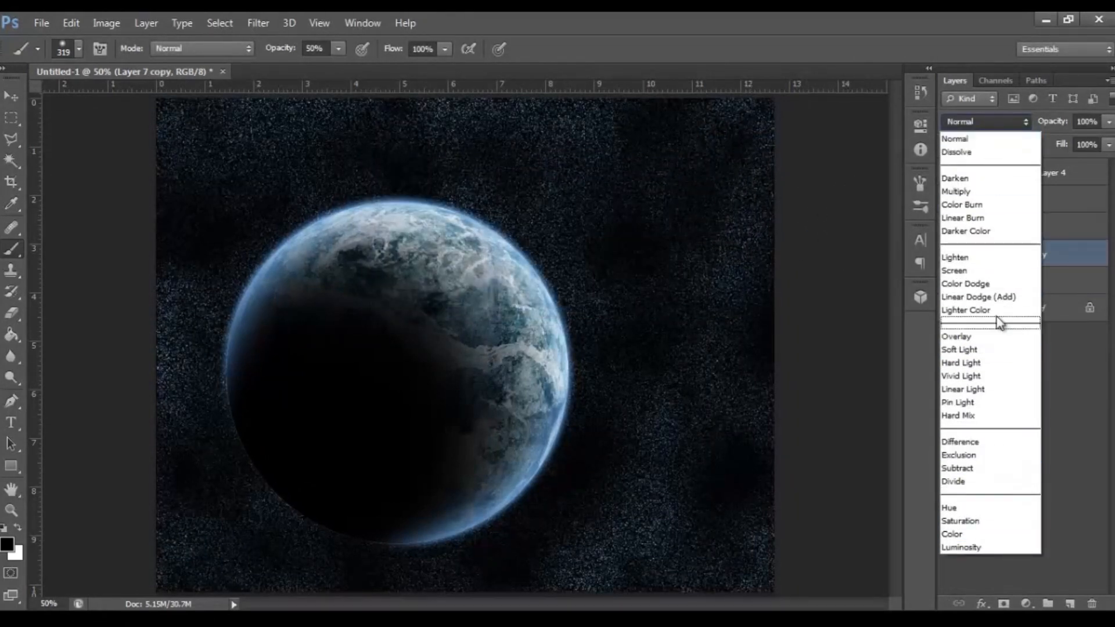
click(990, 272)
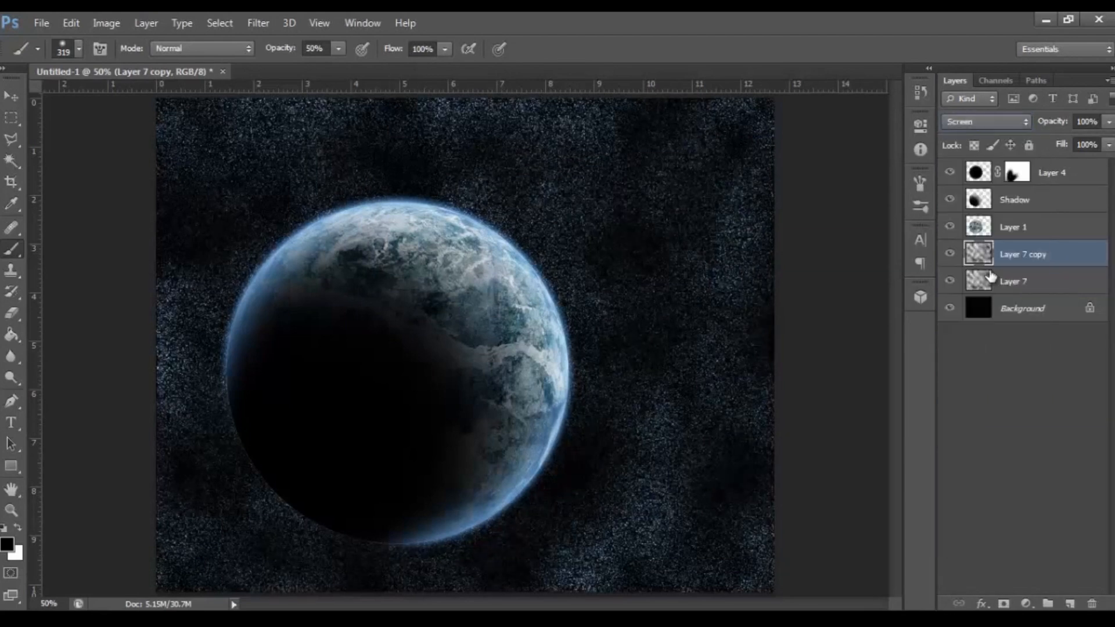
click(256, 22)
mouse_move(337, 192)
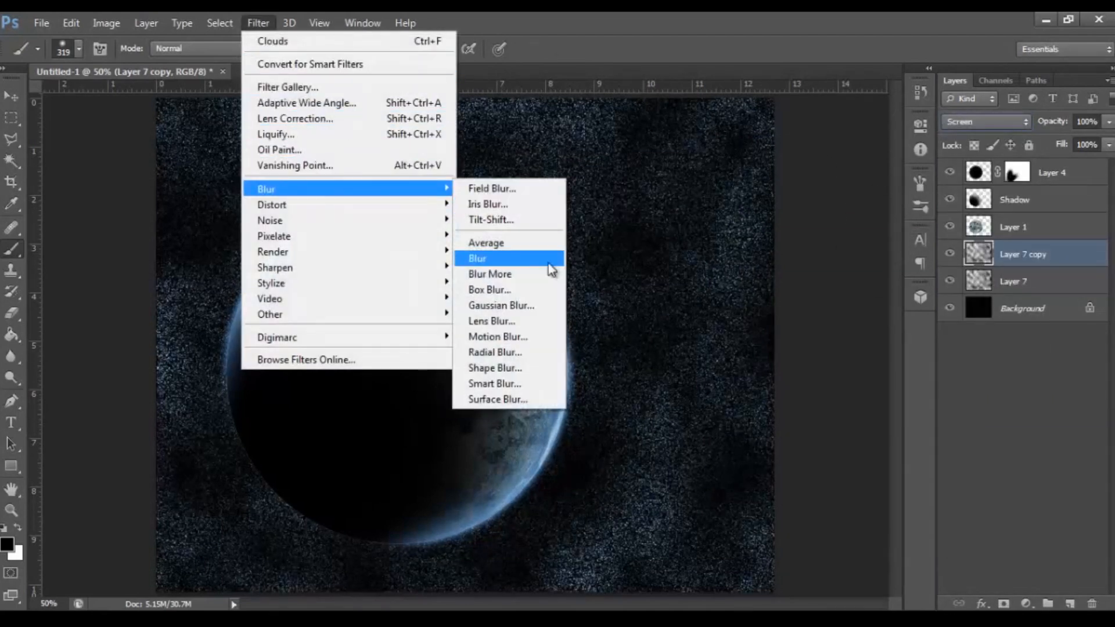
click(548, 305)
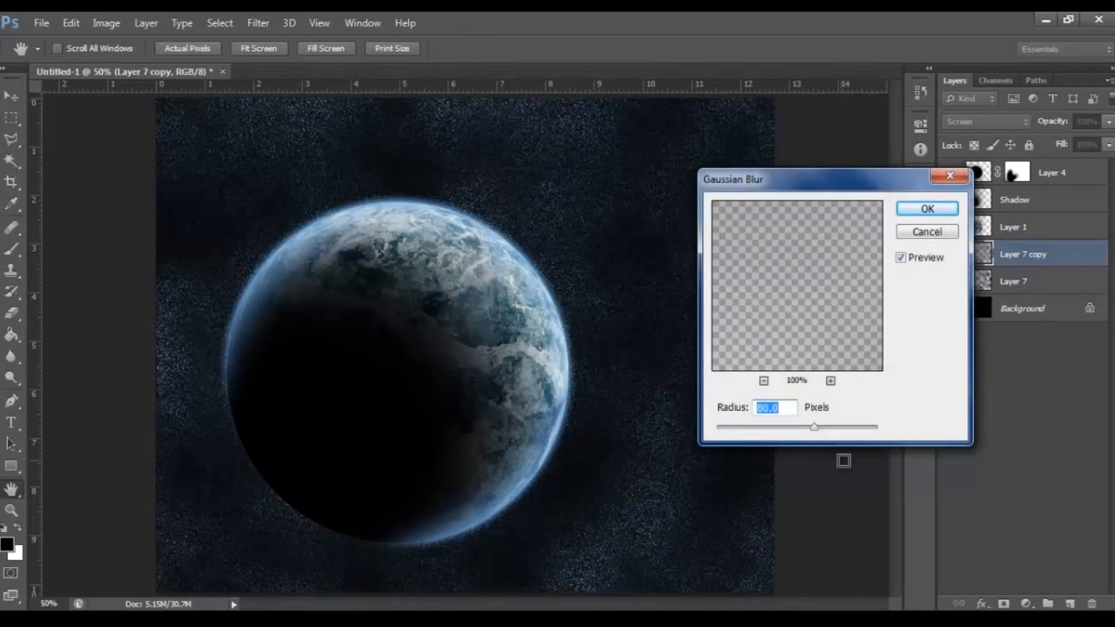
text(2)
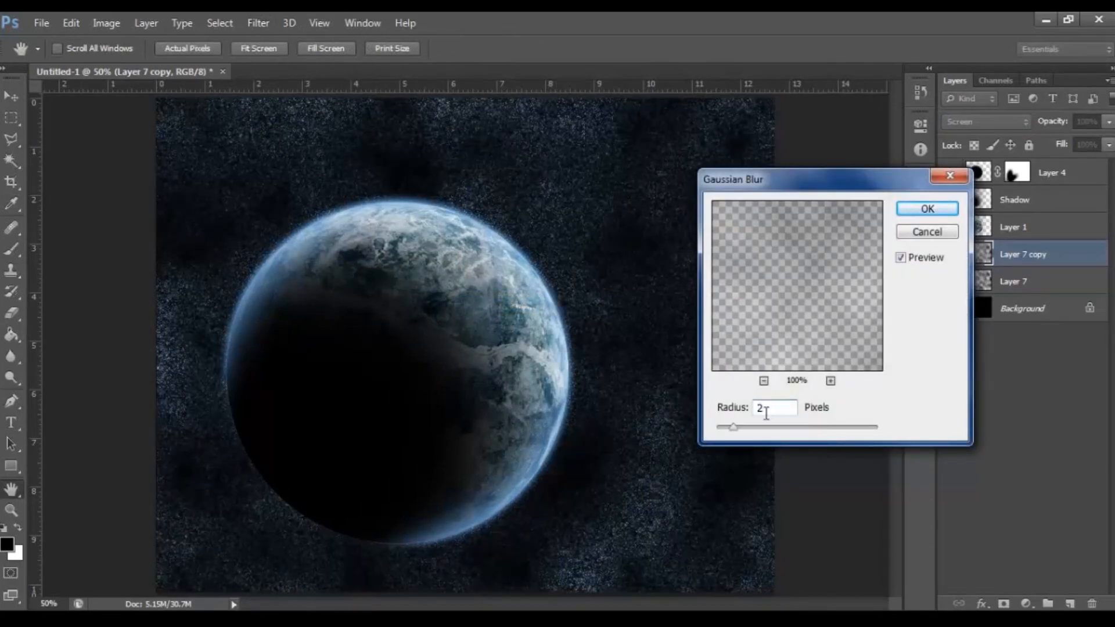
drag(733, 426, 730, 426)
text(1.)
drag(735, 427, 712, 436)
text(1)
click(944, 210)
Reorder Layer 7 copy below Layer 7 and set Layer 7 to the Screen blend mode.
drag(1051, 253, 1052, 285)
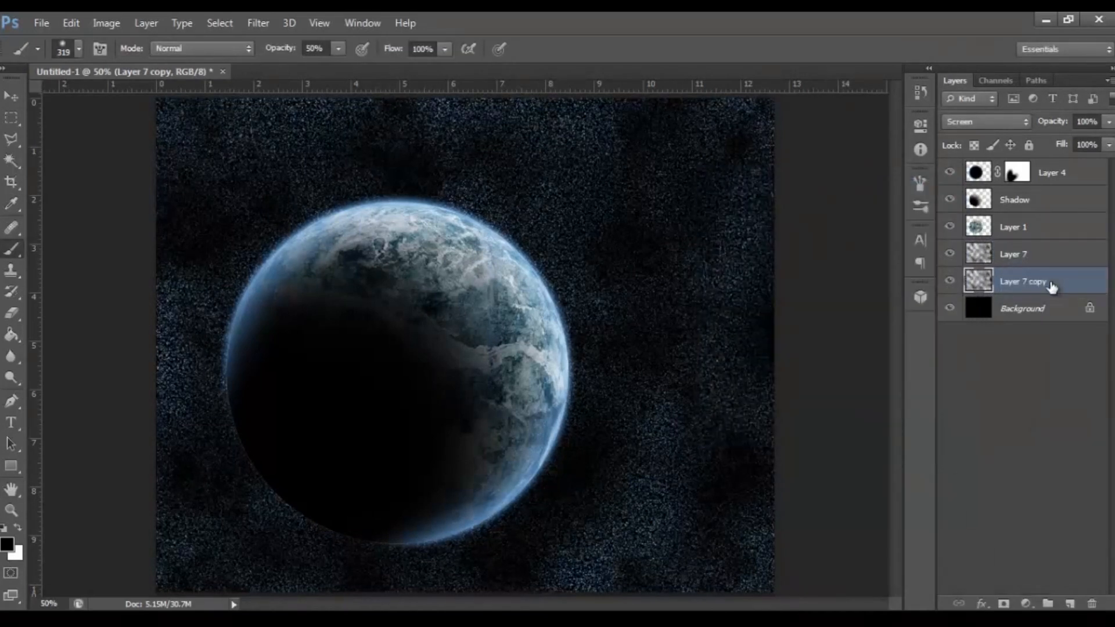
click(1048, 267)
click(998, 123)
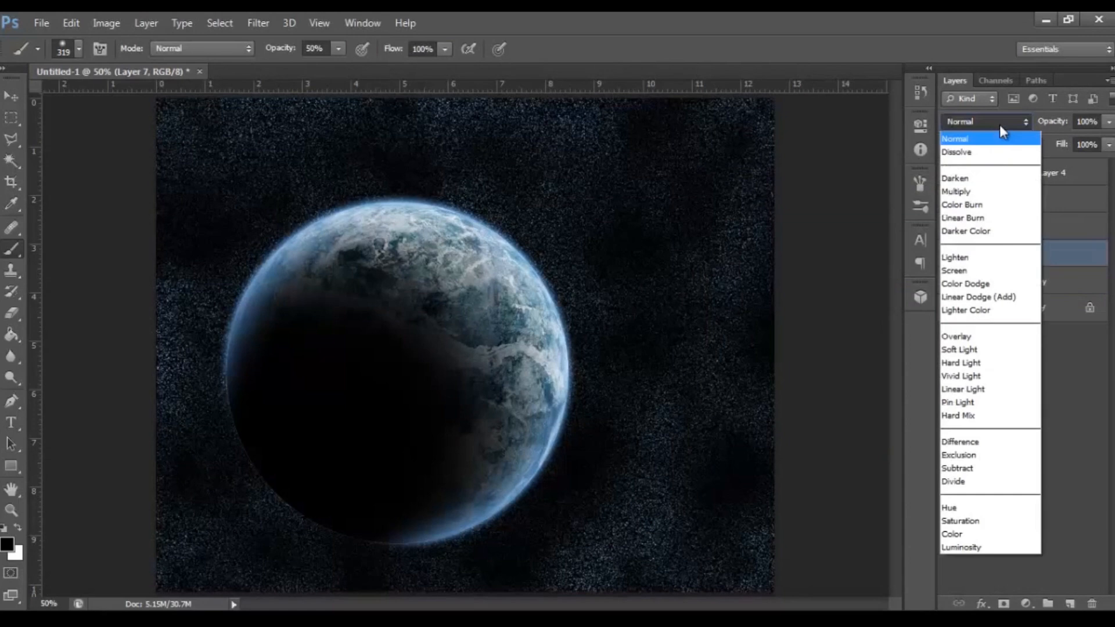
click(982, 271)
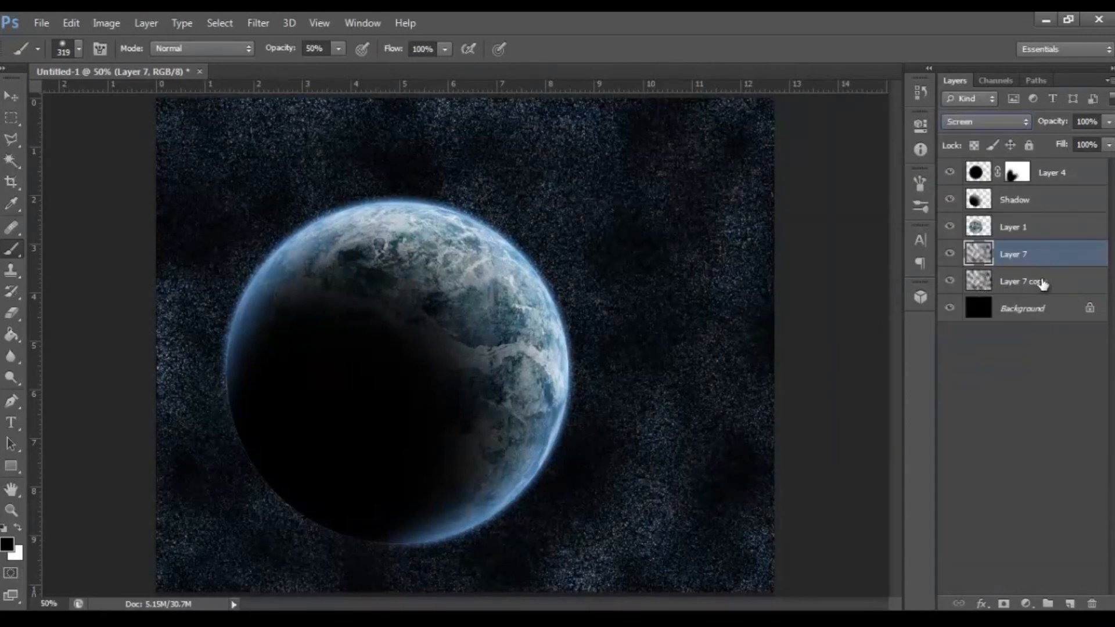
Raise Layer 7's color saturation with Hue/Saturation for stronger blue stars, and merge Layer 7 and Layer 7 copy into the Background.
click(100, 29)
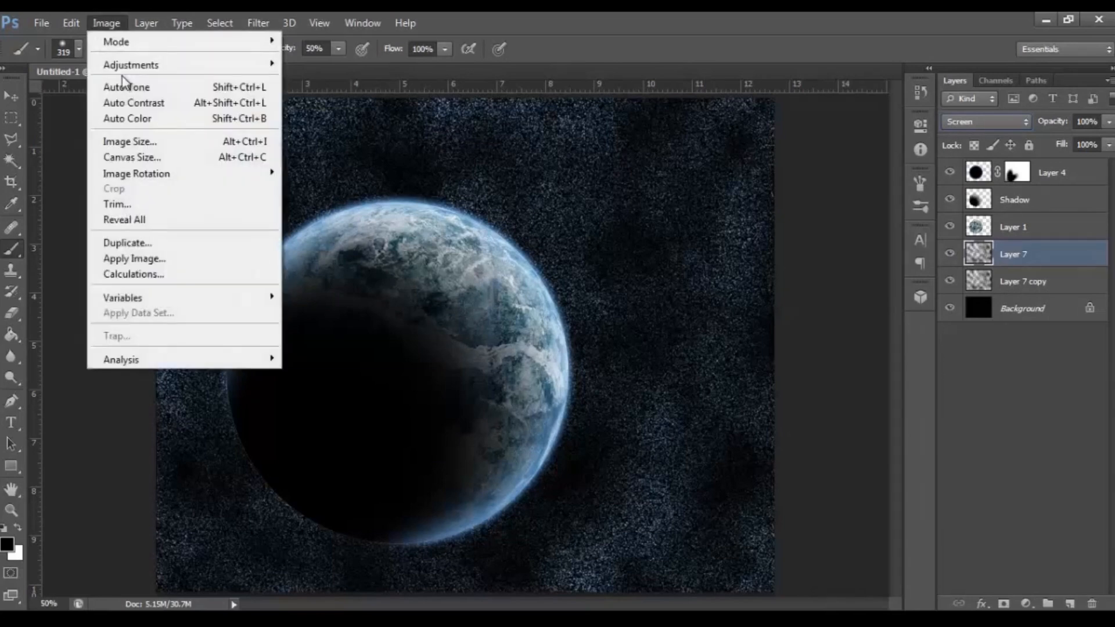
mouse_move(139, 67)
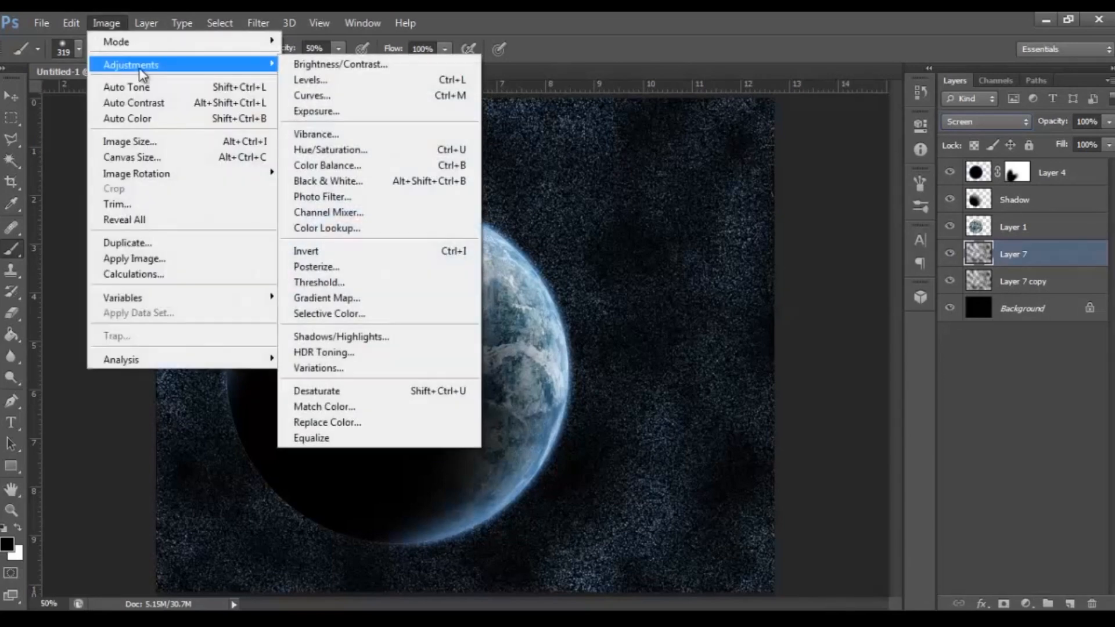
click(359, 152)
drag(849, 361, 905, 360)
click(1047, 240)
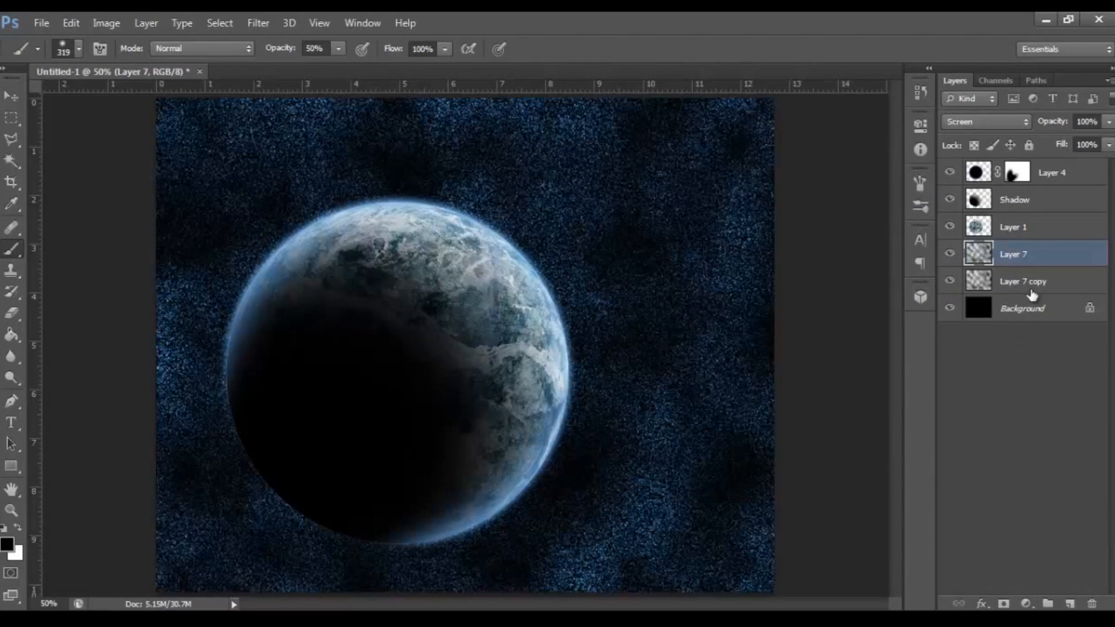
shift+click(1013, 318)
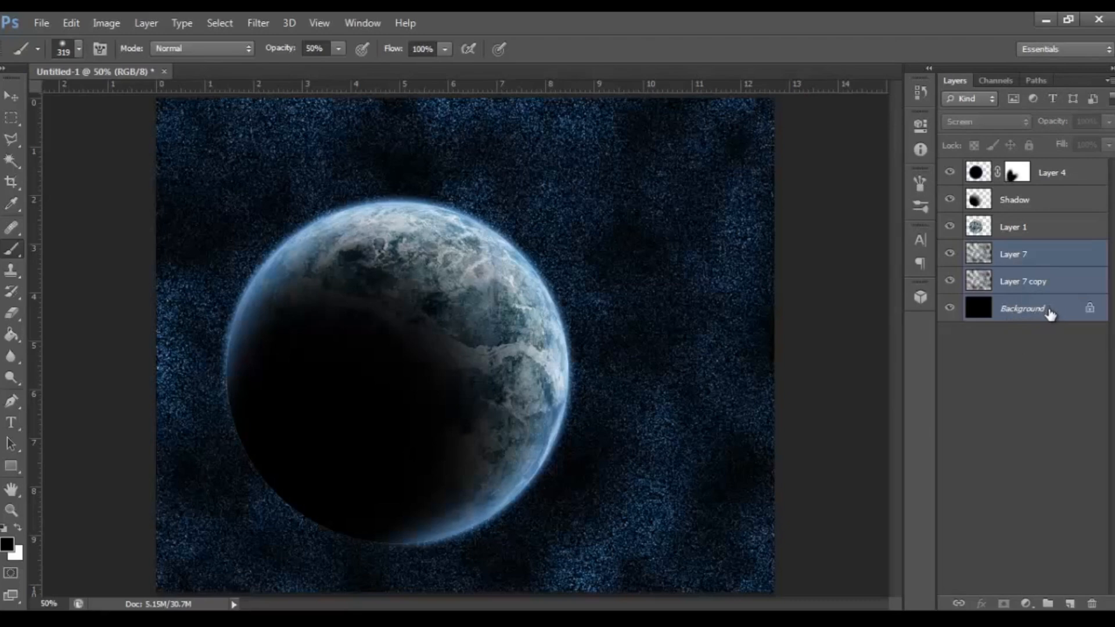
key(ctrl+e)
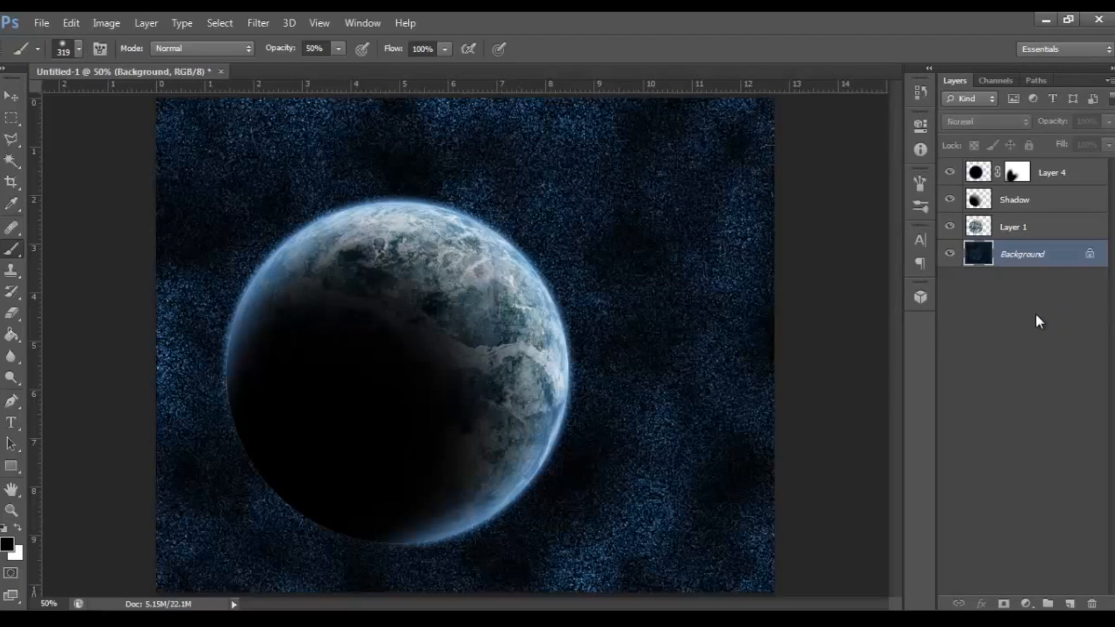
Create a new layer above Layer 4, load Layer 1's planet outline as a selection, and set the new layer to Soft Light.
click(1081, 177)
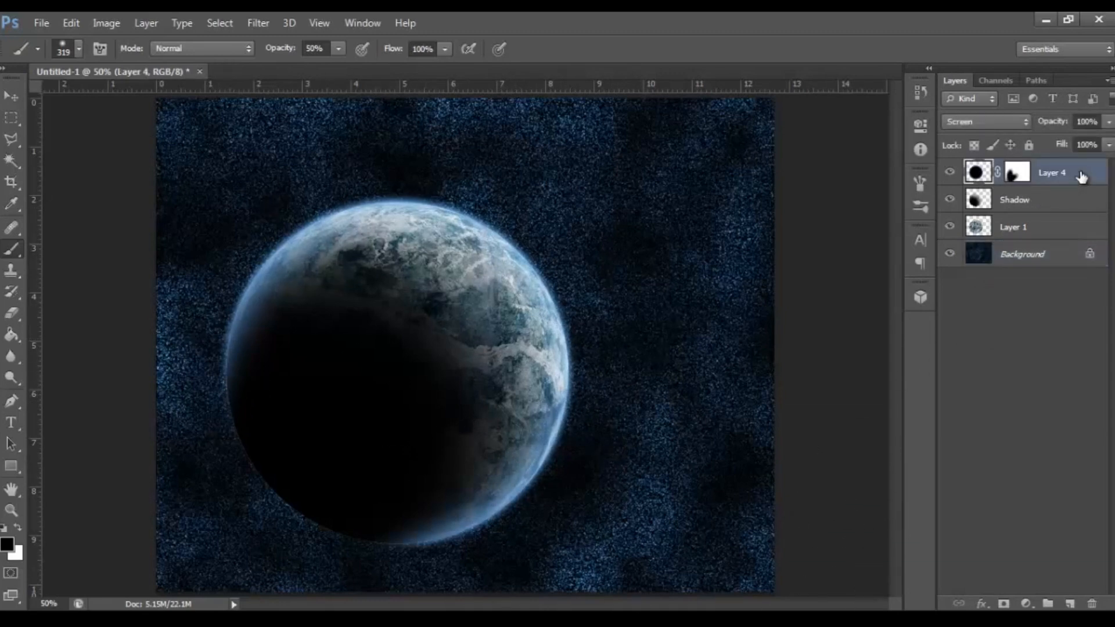
click(1067, 604)
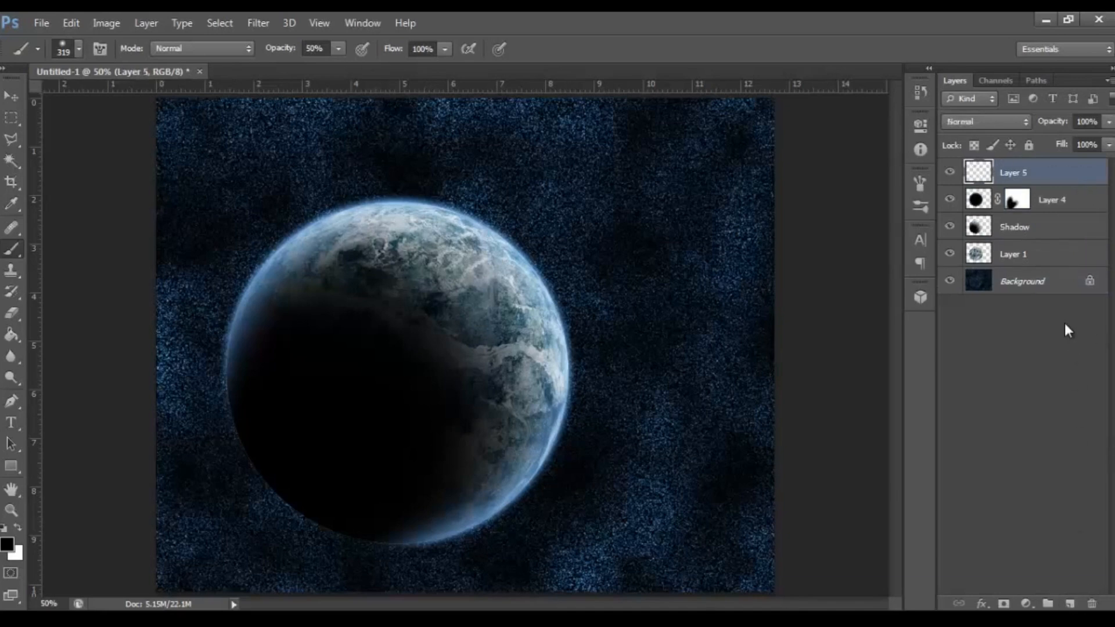
ctrl+click(978, 260)
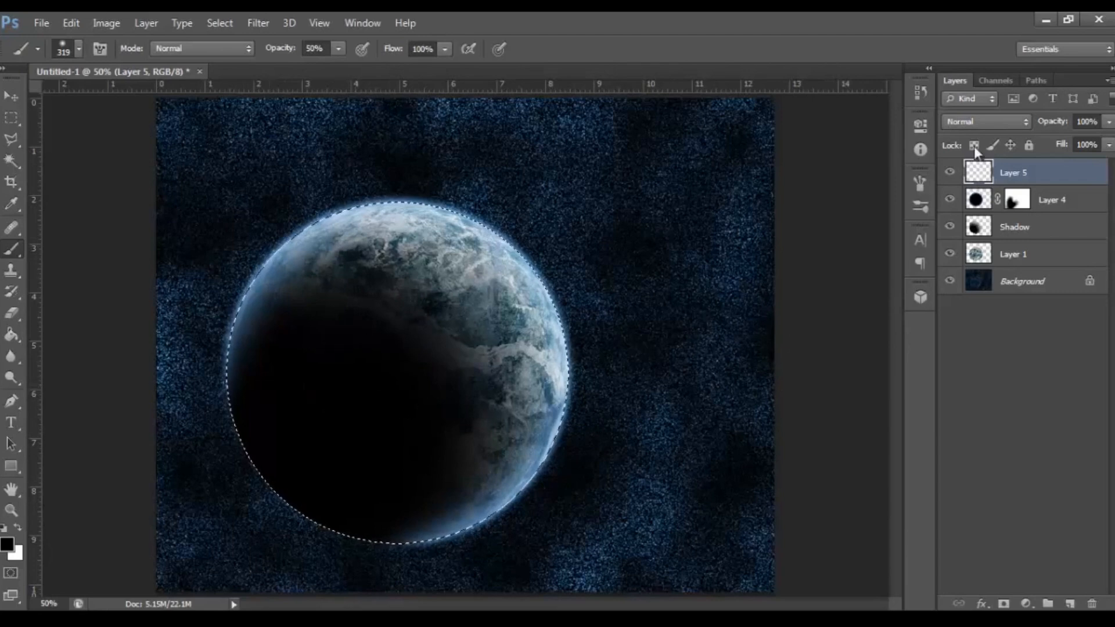
click(983, 119)
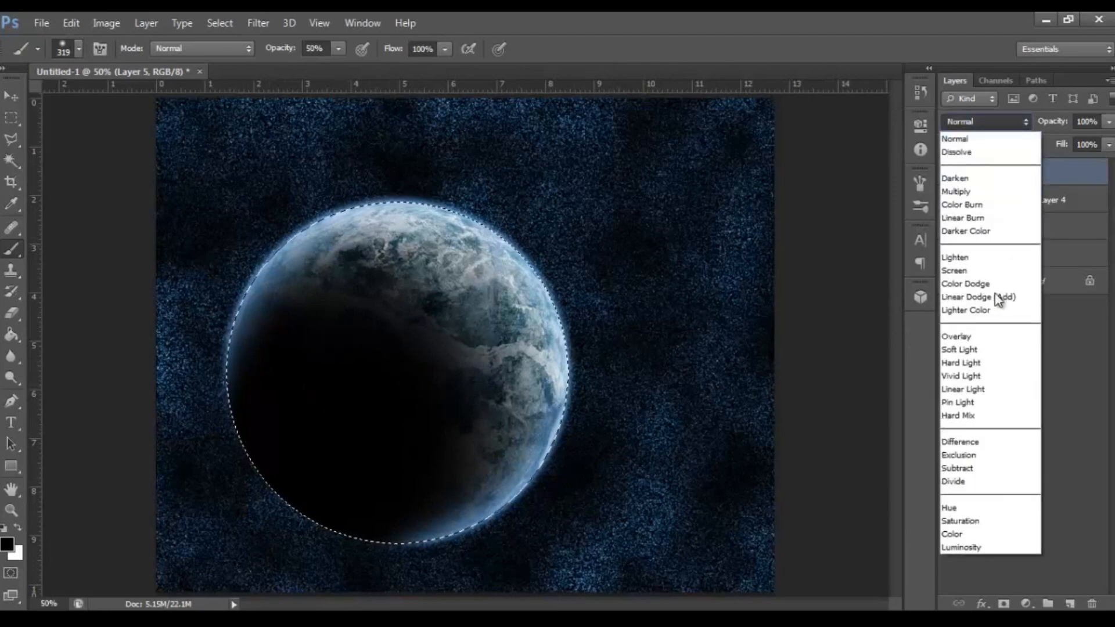
click(992, 350)
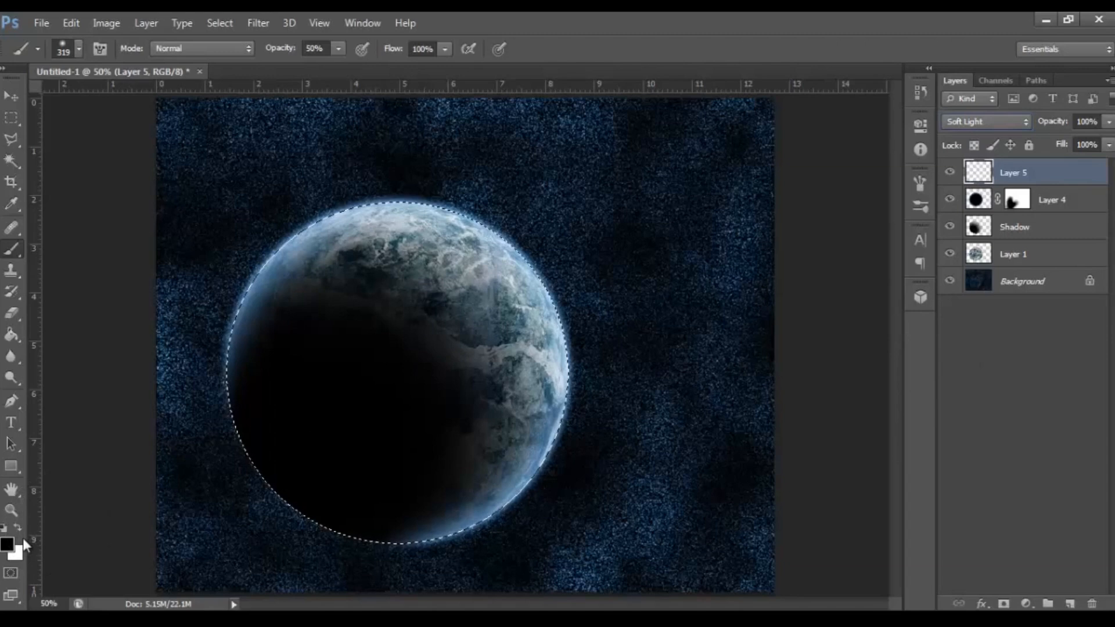
Set the foreground color to light blue, hex 64aadb.
click(8, 544)
drag(837, 299, 836, 278)
drag(706, 211, 711, 212)
drag(820, 280, 836, 282)
click(712, 212)
drag(713, 211, 718, 219)
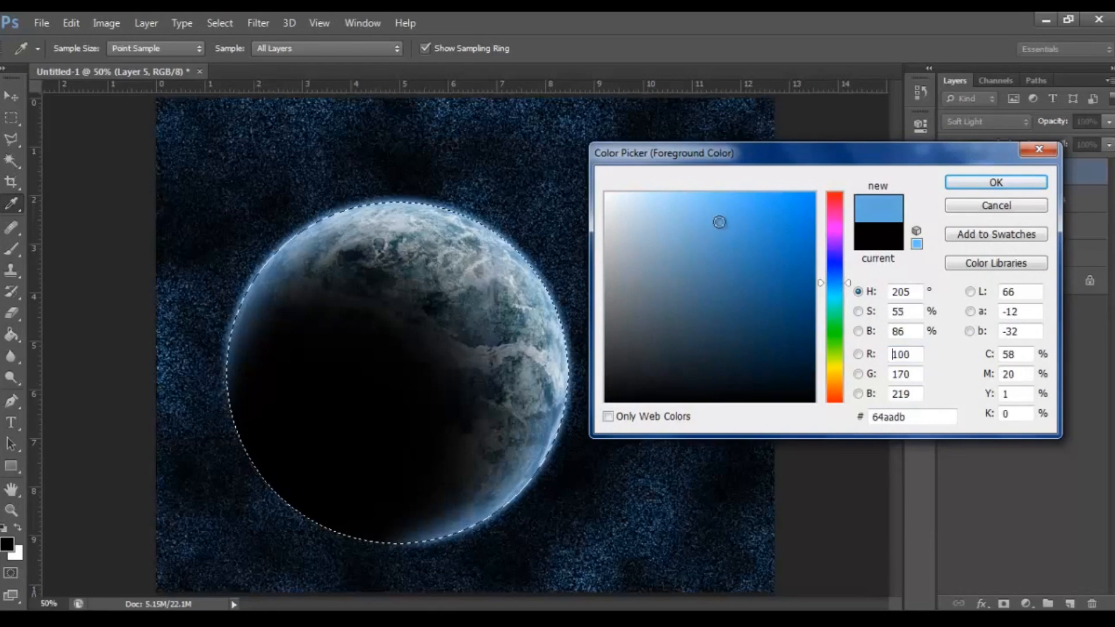
click(996, 183)
Tint the planet's surface blue on Layer 5 with the soft 319 px brush at 50% opacity, and clear the selection.
key(b)
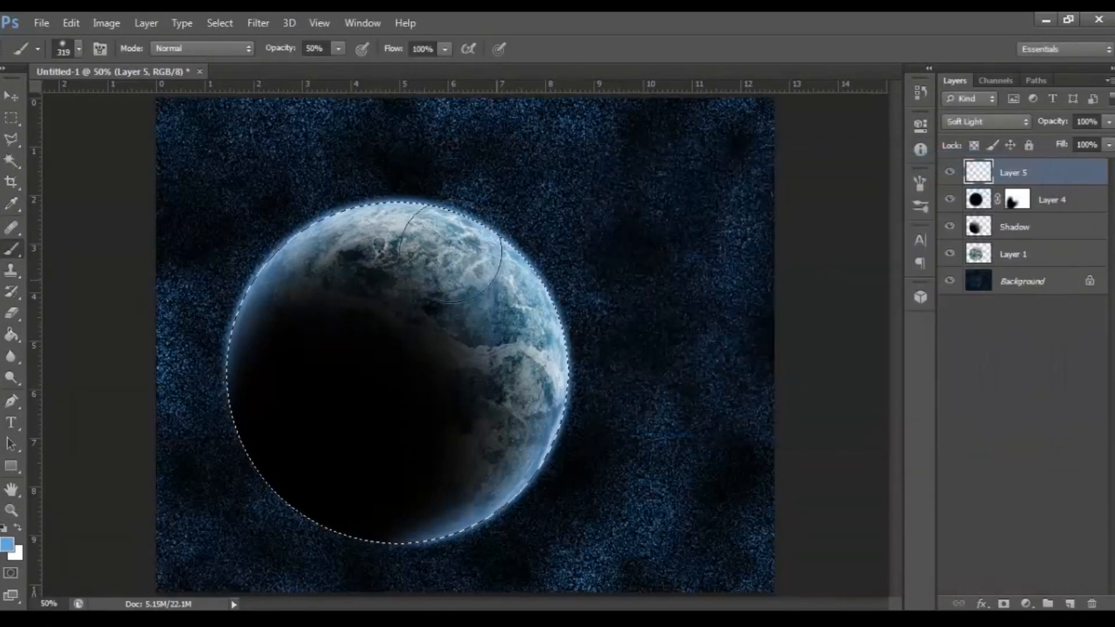
mouse_move(545, 335)
mouse_down()
mouse_move(580, 406)
mouse_move(569, 398)
mouse_move(561, 300)
mouse_up()
mouse_move(404, 219)
mouse_down()
mouse_move(340, 217)
mouse_move(284, 244)
mouse_move(446, 198)
mouse_move(555, 277)
mouse_up()
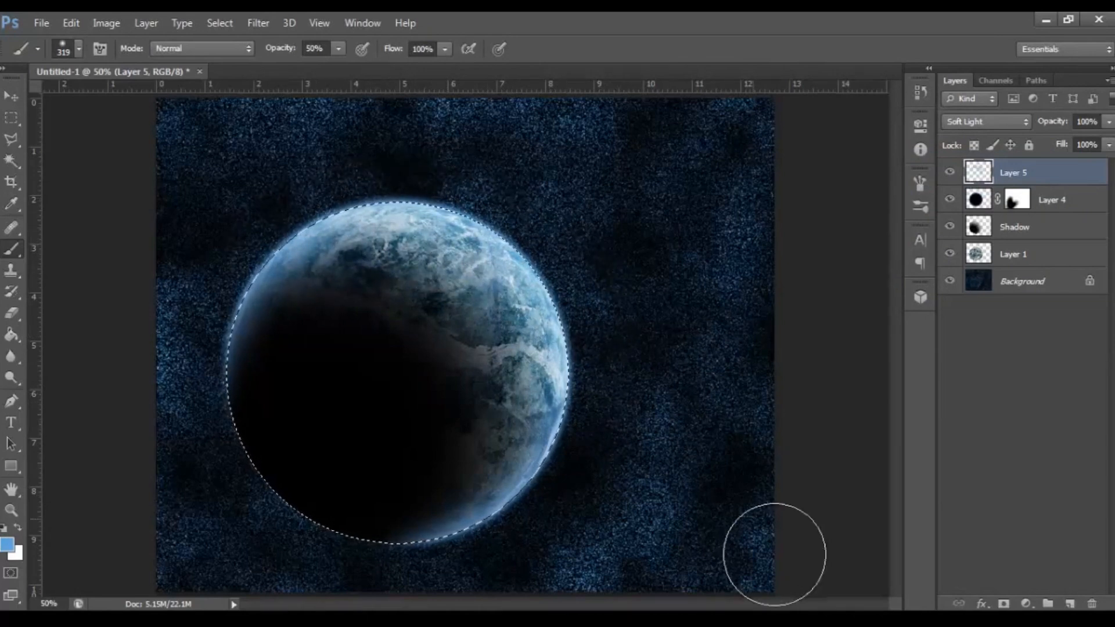
mouse_move(206, 428)
mouse_down()
mouse_move(260, 433)
mouse_move(282, 454)
mouse_move(347, 460)
mouse_move(445, 259)
mouse_up()
key(ctrl+d)
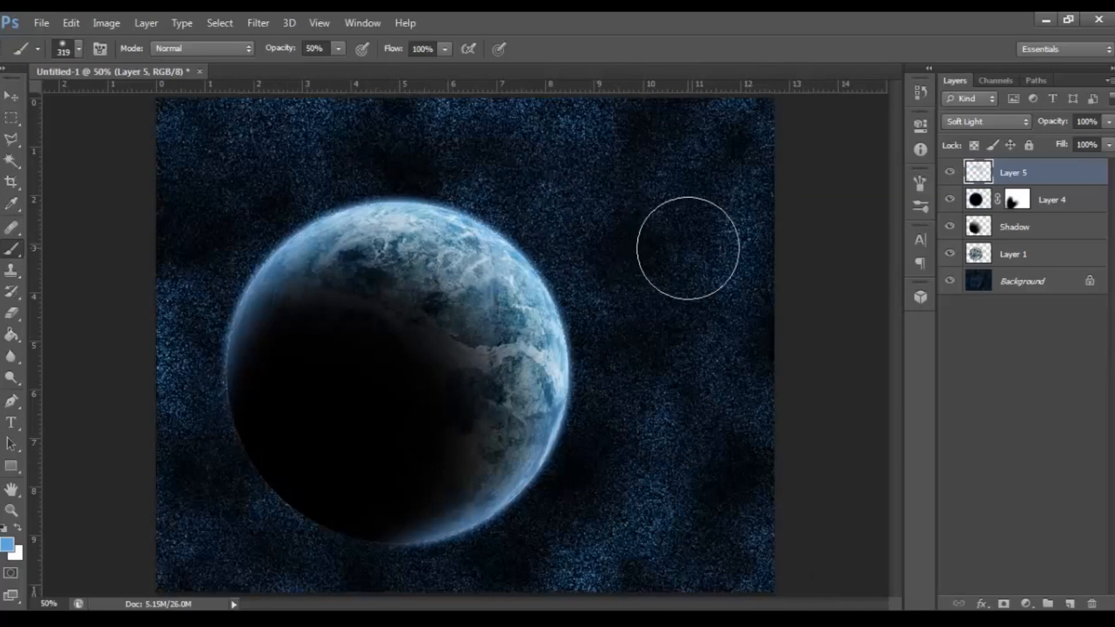
Merge Layer 5, Layer 4, Shadow and Layer 1 into a single planet layer.
click(11, 511)
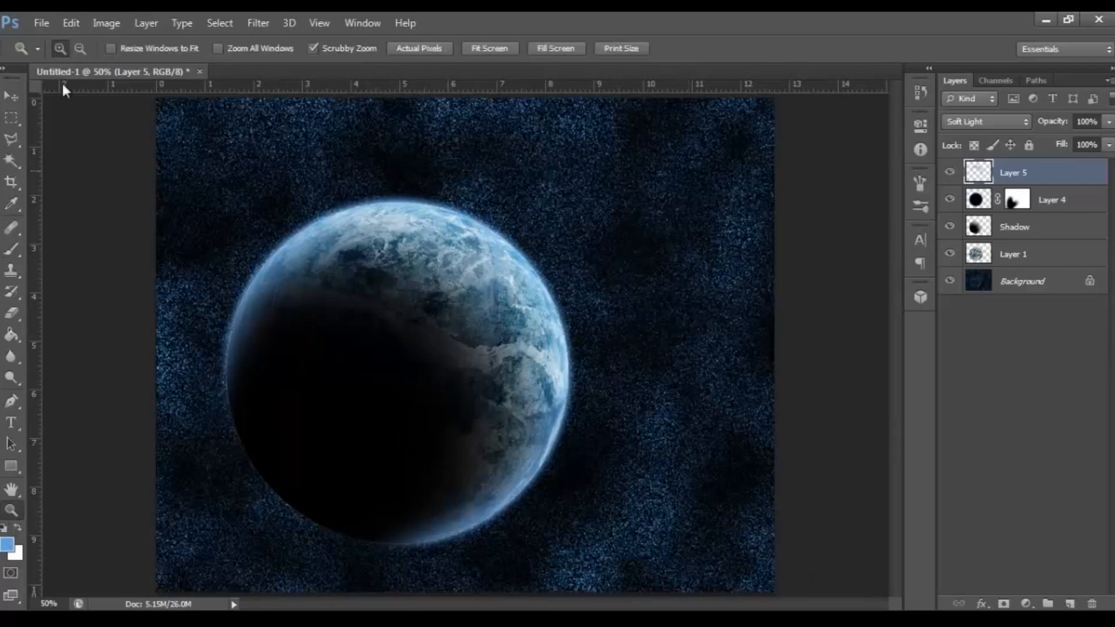
click(80, 48)
click(573, 279)
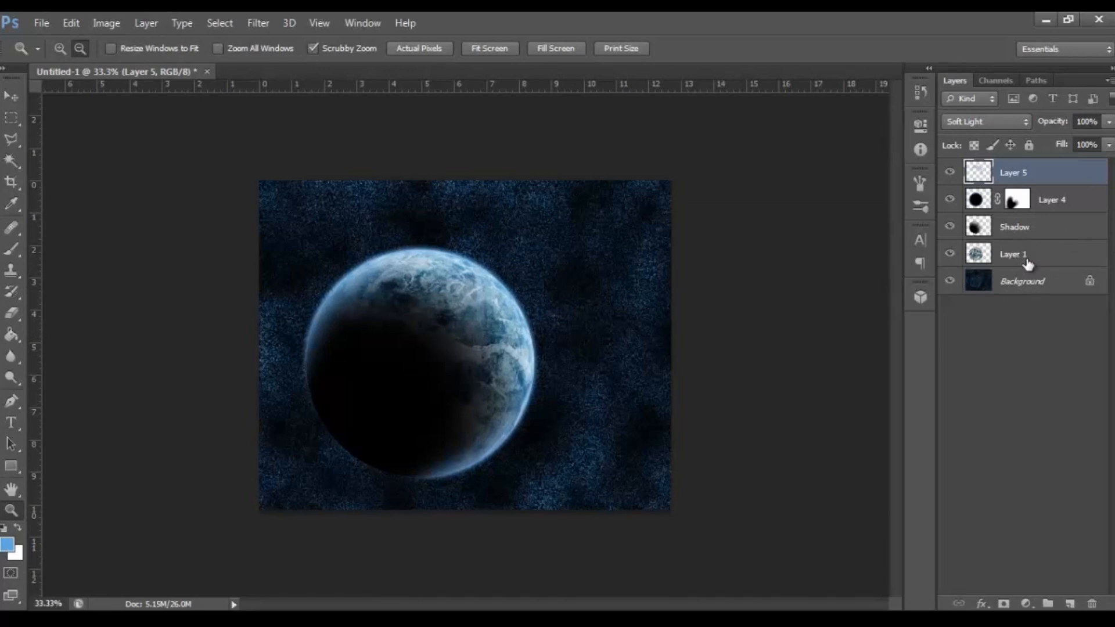
shift+click(1061, 258)
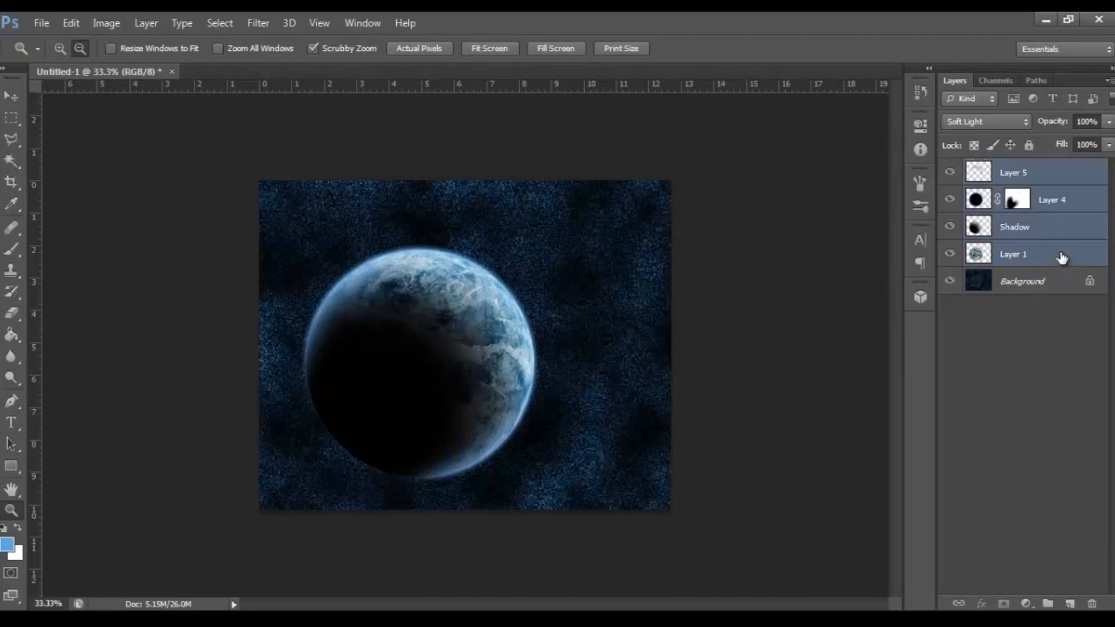
key(ctrl+e)
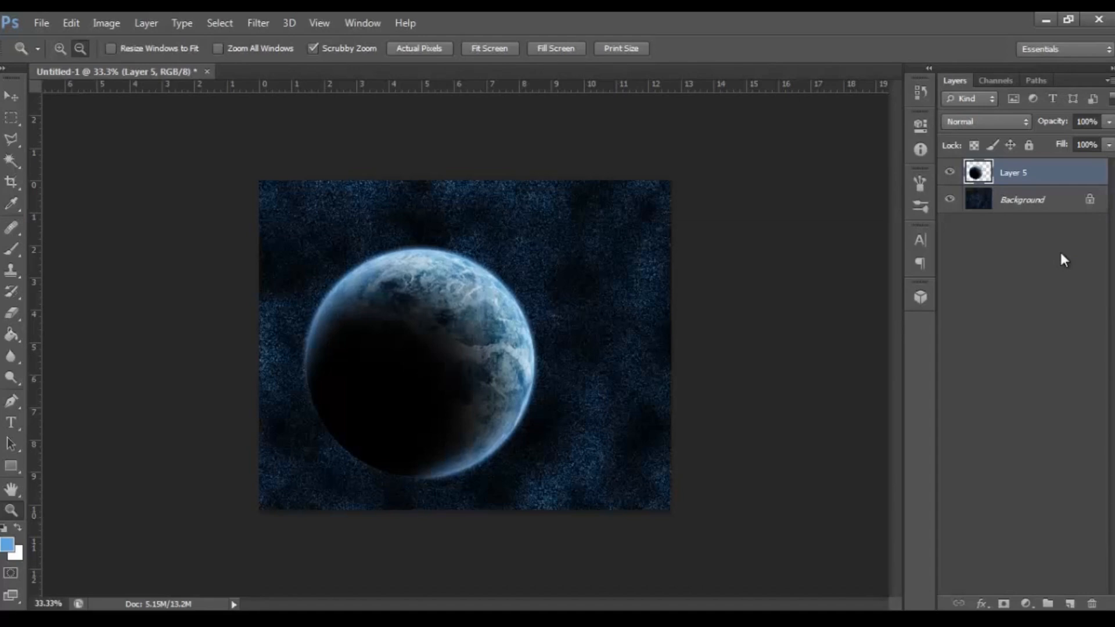
Scale the merged planet layer proportionally to 79% and reposition it up and to the left at X 335 px, Y 786 px.
click(949, 173)
click(949, 173)
key(ctrl+t)
click(284, 50)
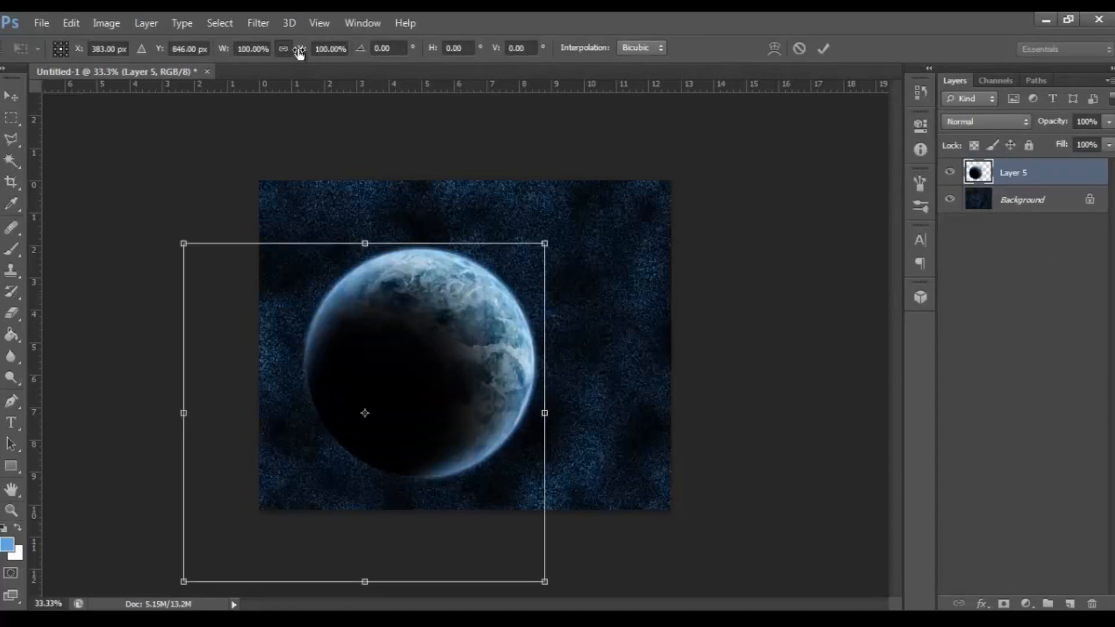
key(Down)
key(Down)
key(Down)
key(Down)
key(Down)
key(Down)
key(Down)
key(Down)
key(Down)
key(Down)
key(Down)
key(Down)
key(Down)
key(Down)
key(Down)
key(Down)
key(Down)
key(Down)
key(Down)
key(Down)
key(Up)
key(Up)
key(Up)
key(Up)
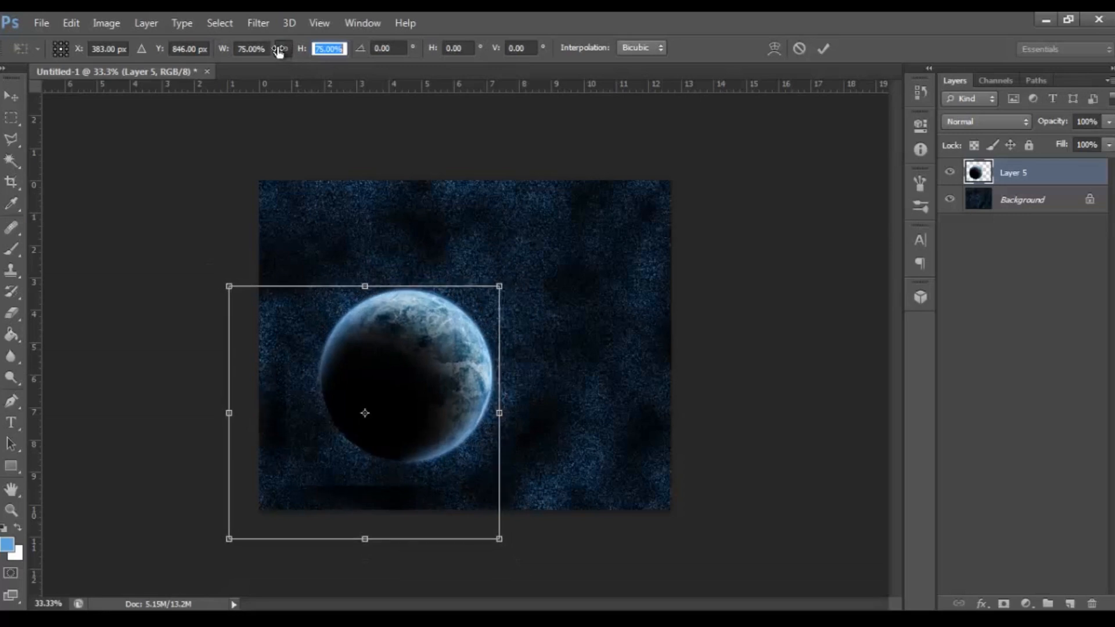
drag(408, 371, 395, 355)
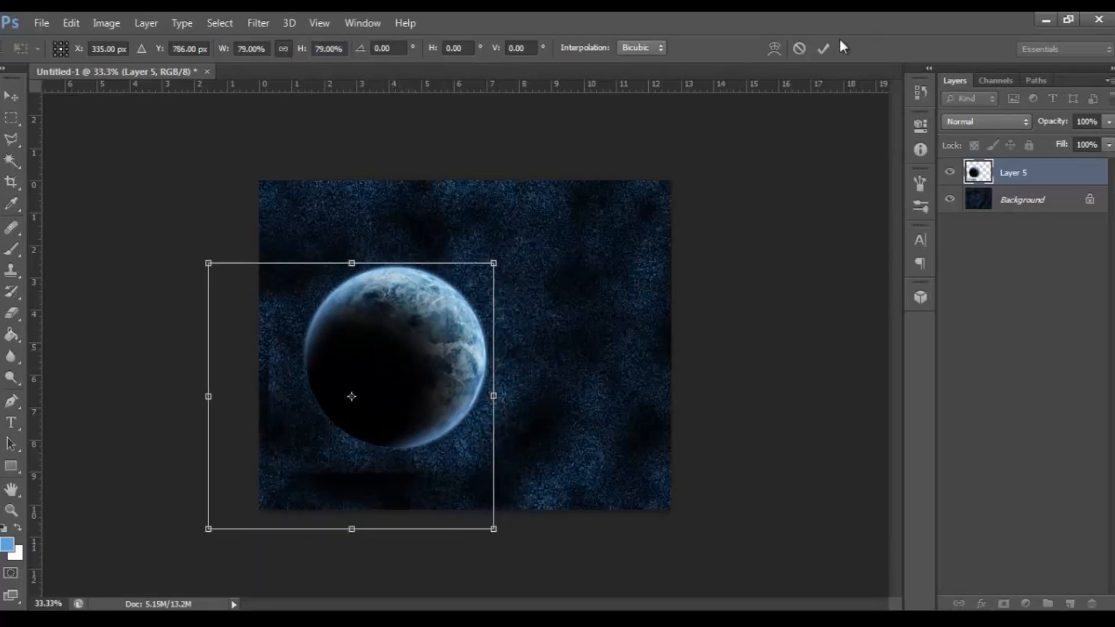
click(824, 48)
Erase the leftover dark shadow beside and below the planet with the Eraser at 100% opacity, and nudge the planet slightly down and right.
click(11, 317)
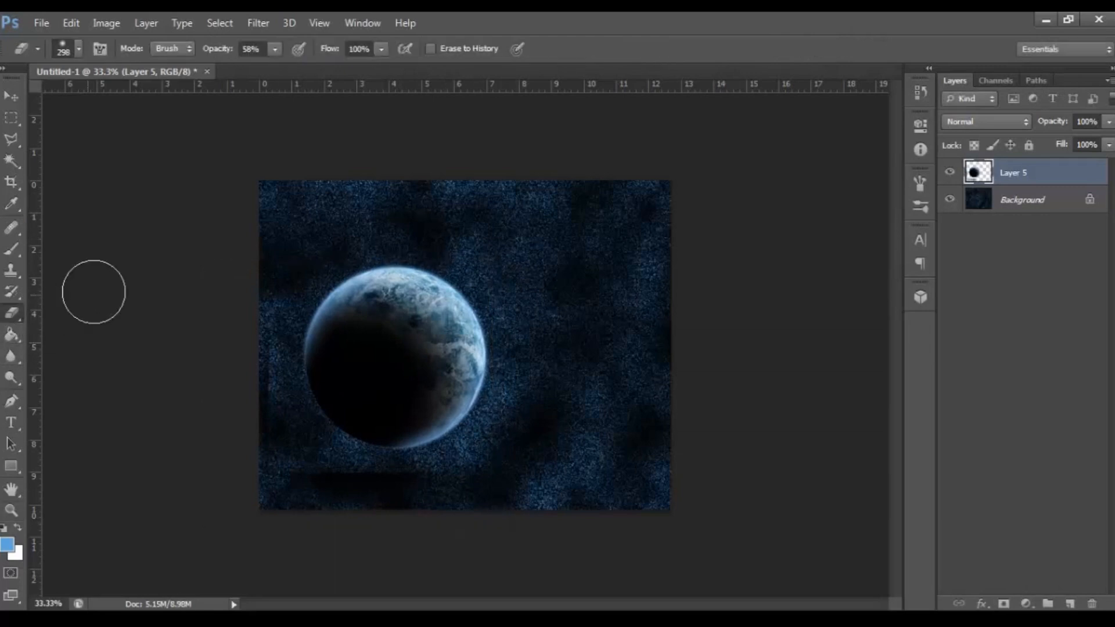
click(275, 49)
drag(280, 69, 528, 63)
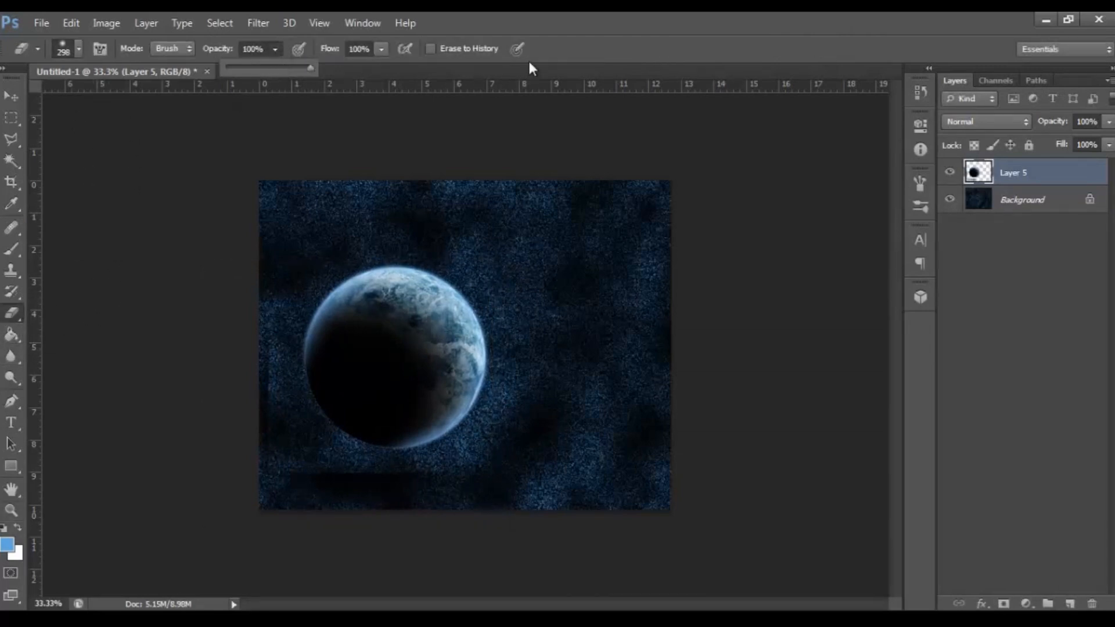
click(78, 49)
click(703, 10)
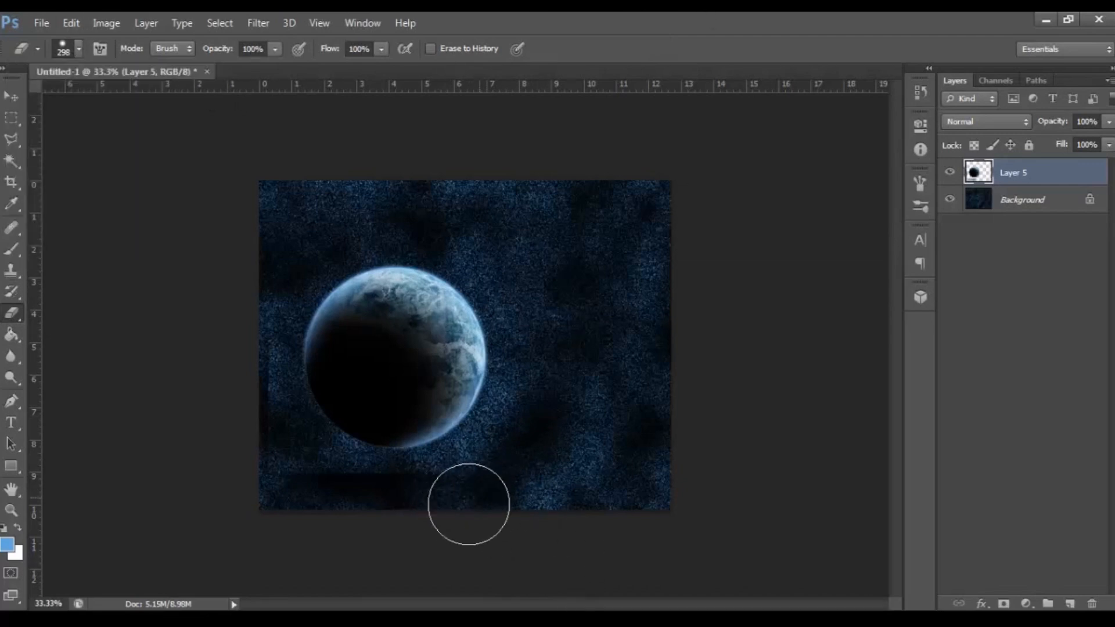
mouse_move(386, 504)
mouse_down()
mouse_move(243, 484)
mouse_move(239, 339)
mouse_up()
key(v)
drag(384, 388, 392, 398)
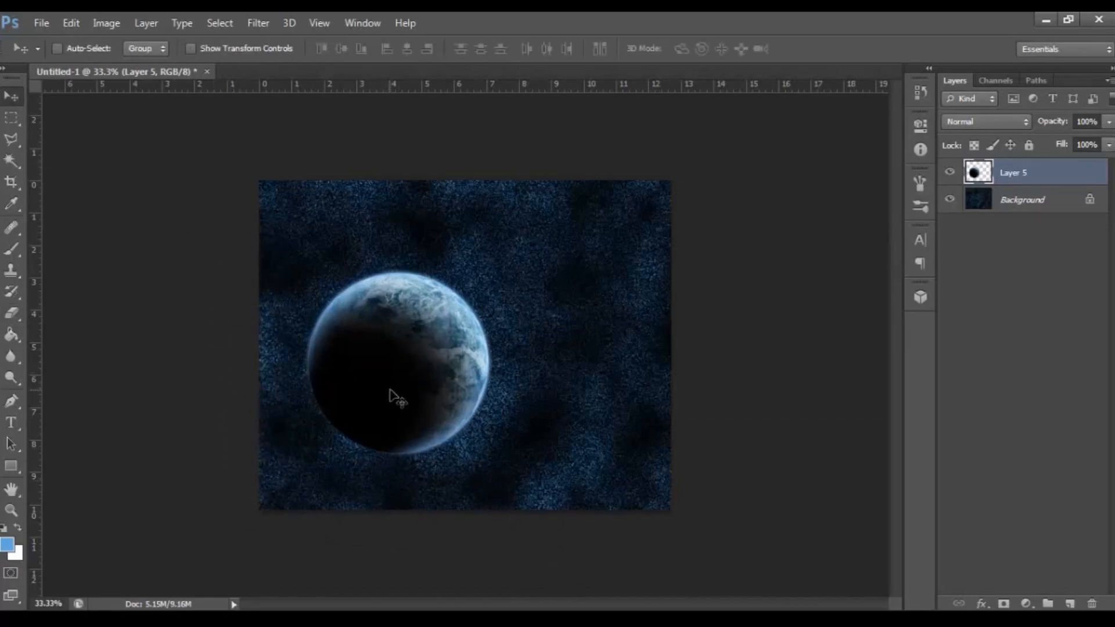
Create a new layer above the planet layer and reset the foreground and background colors to black and white.
click(1070, 604)
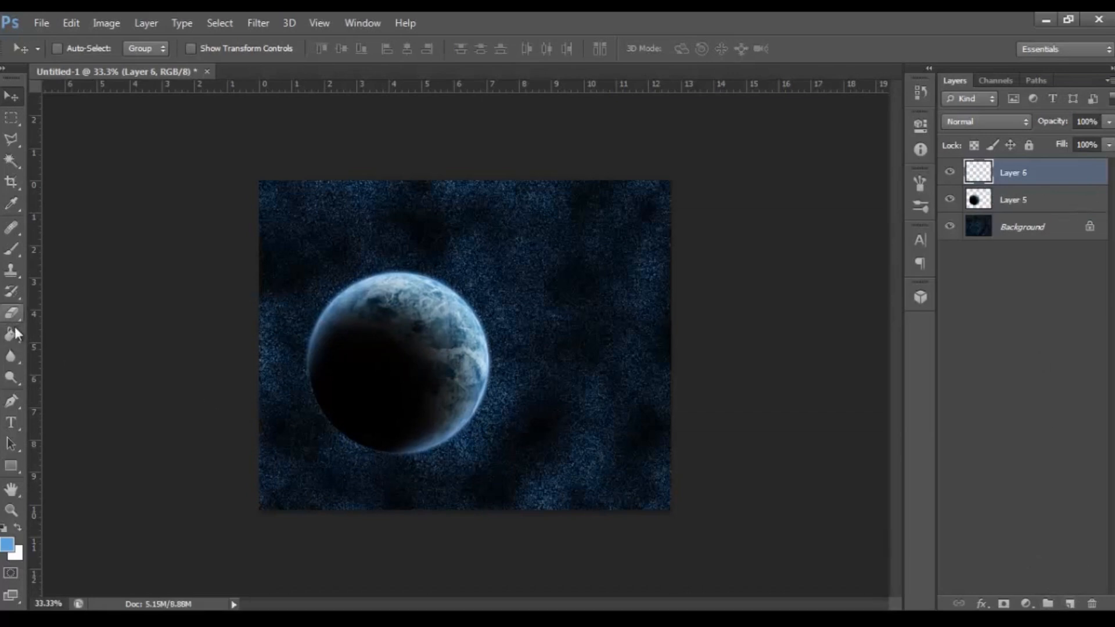
click(11, 335)
click(3, 529)
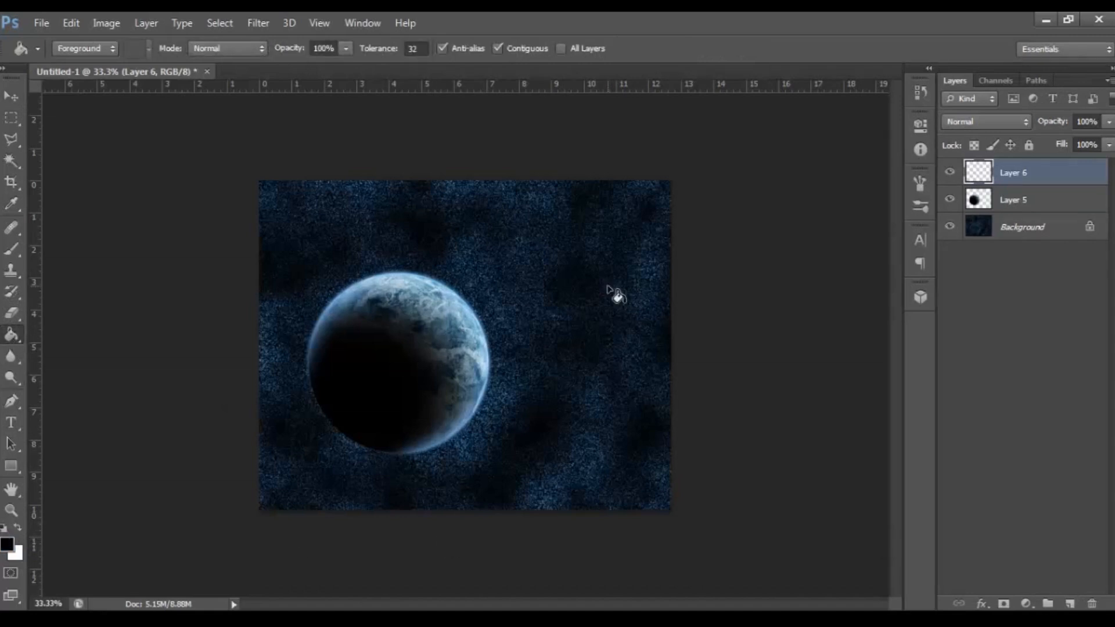
Draw a wide elliptical selection around the planet that spans most of the canvas.
click(11, 121)
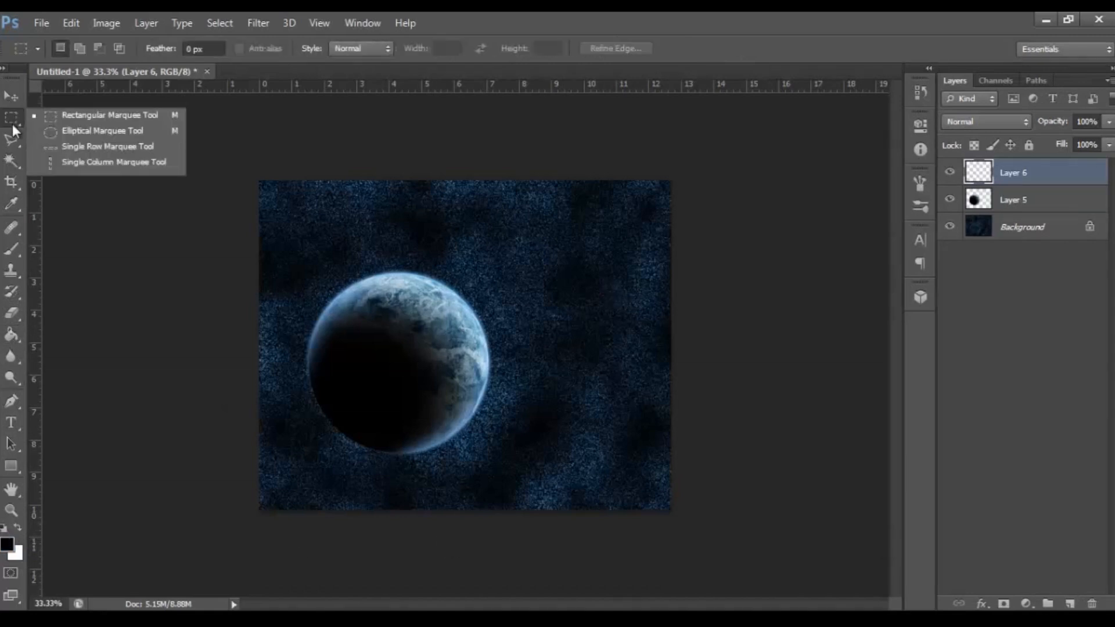
click(65, 138)
drag(219, 229, 676, 468)
click(444, 340)
drag(261, 244, 642, 444)
Transform the elliptical selection to 101.88% width and 108.28% height, extending it upward and to the right.
click(220, 23)
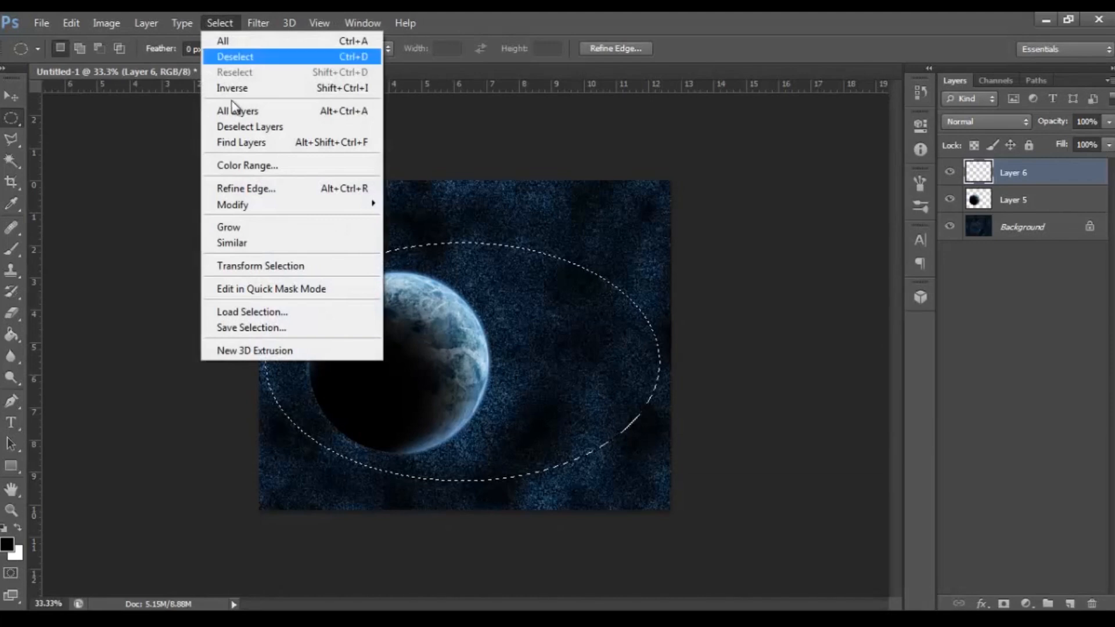
click(289, 267)
drag(462, 241, 466, 224)
mouse_move(659, 352)
mouse_down()
mouse_move(679, 351)
mouse_move(667, 352)
mouse_up()
drag(266, 352, 266, 352)
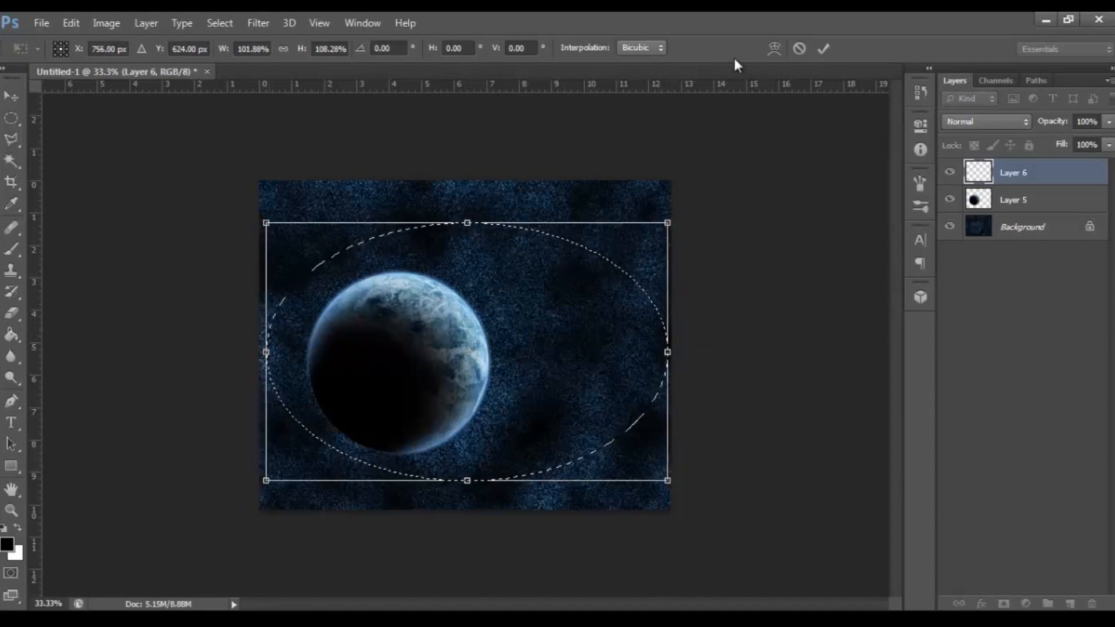
click(823, 50)
Feather the elliptical selection by about 175 px with Refine Edge, outputting it as a selection.
click(217, 23)
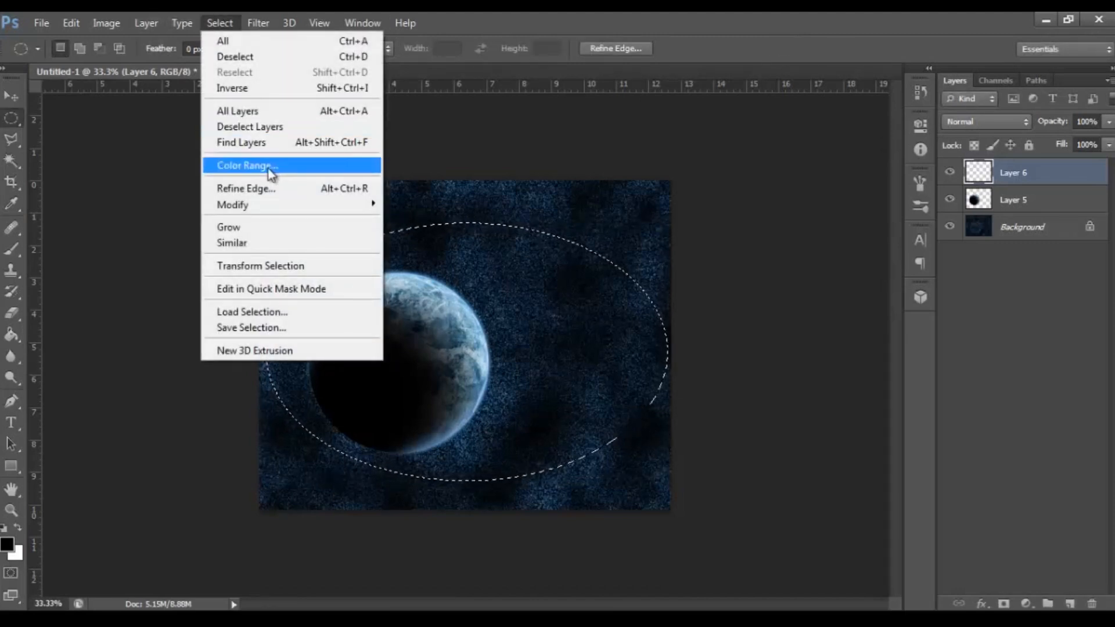
click(269, 189)
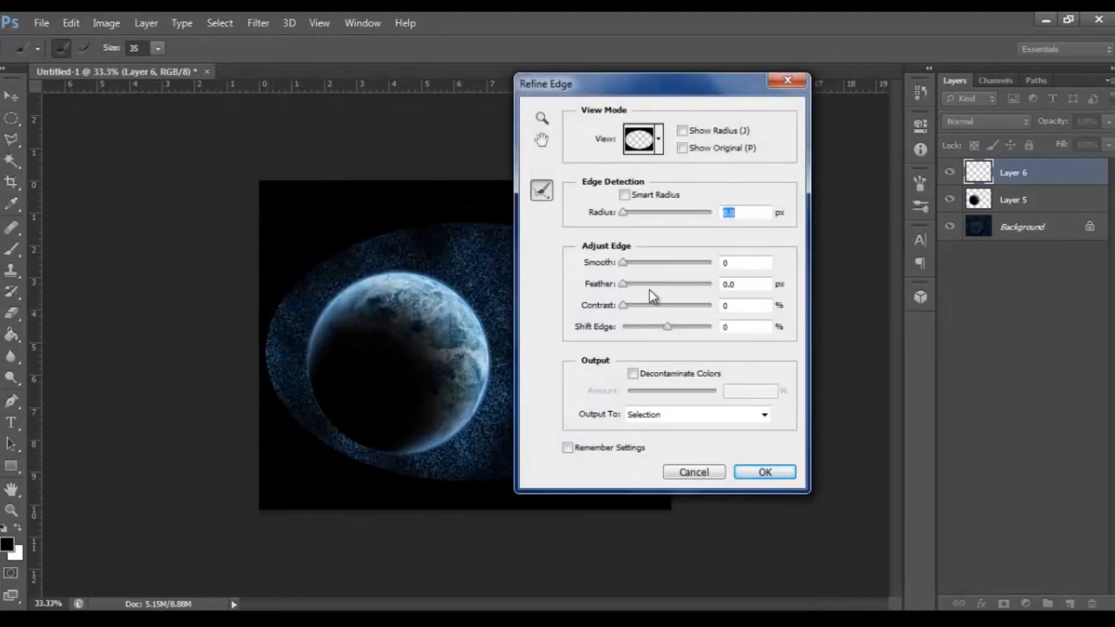
drag(631, 288, 697, 284)
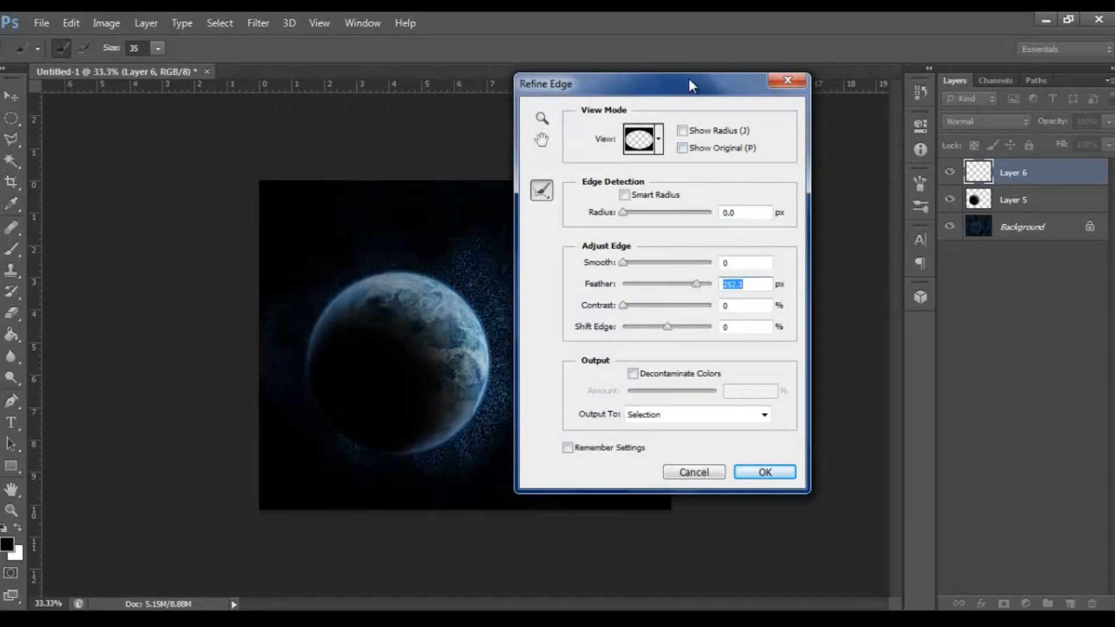
drag(689, 79, 887, 26)
drag(894, 231, 890, 231)
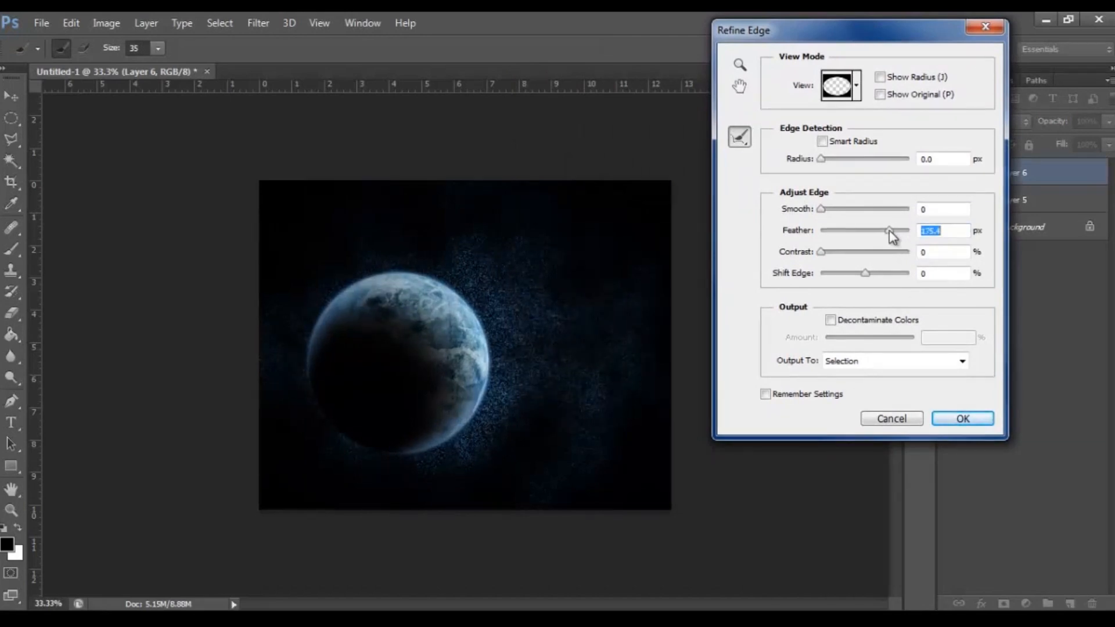
click(962, 418)
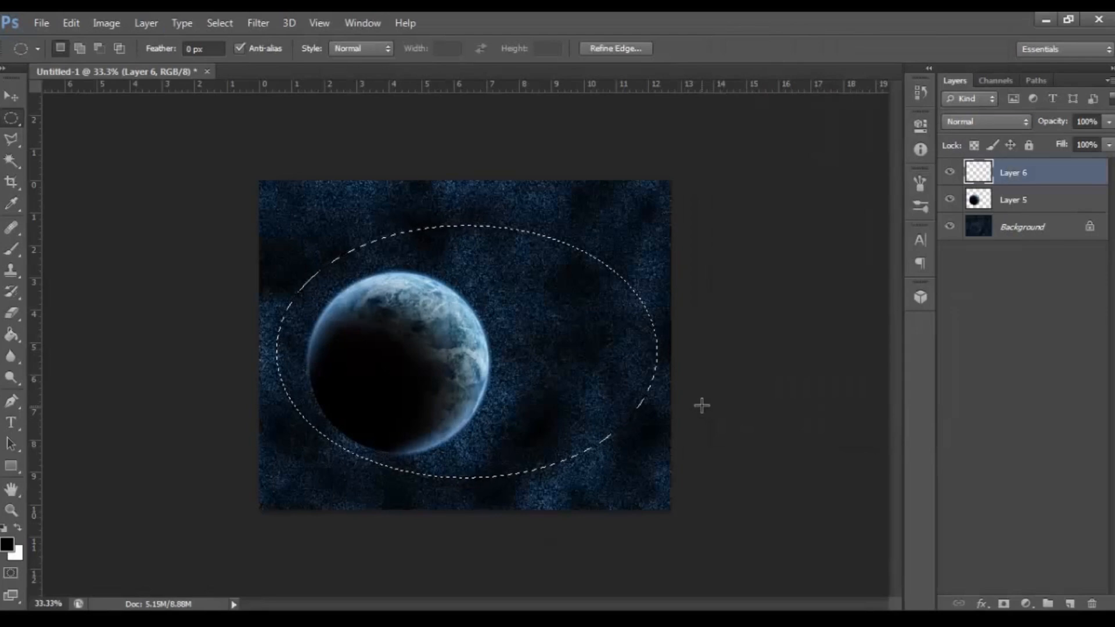
Invert the feathered selection, fill it with black on Layer 6 to form a vignette, and deselect.
key(ctrl+shift+i)
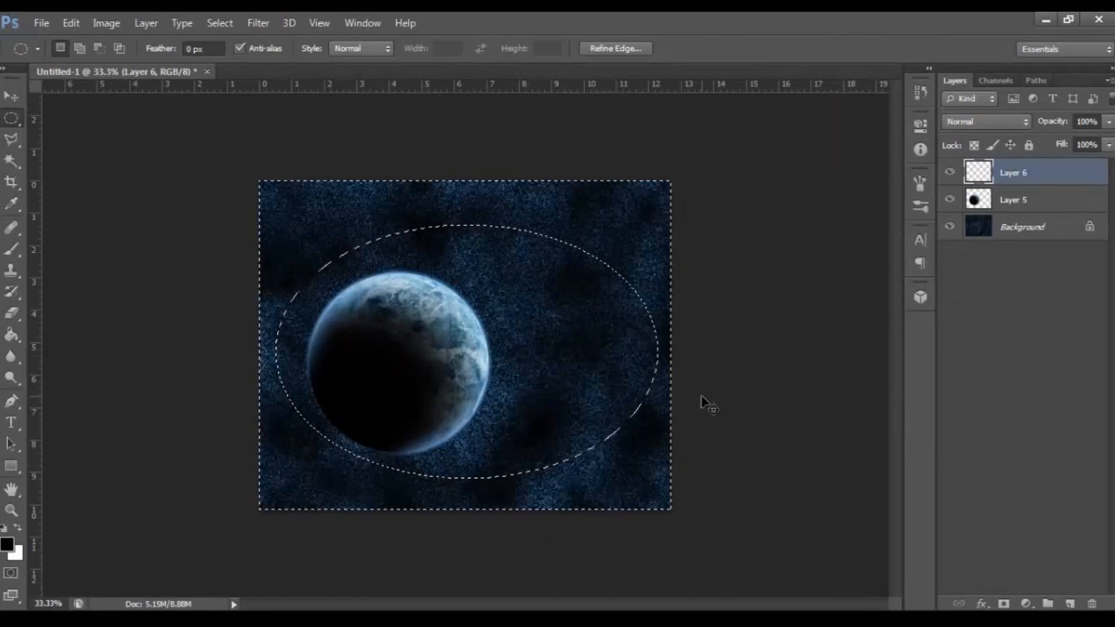
click(11, 335)
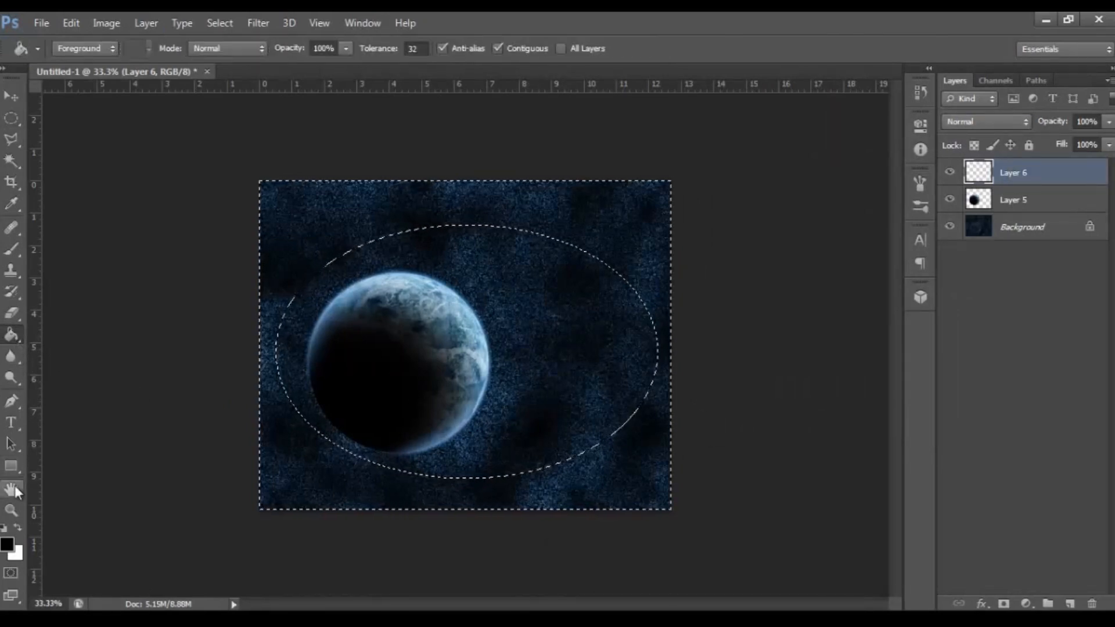
click(333, 235)
key(ctrl+d)
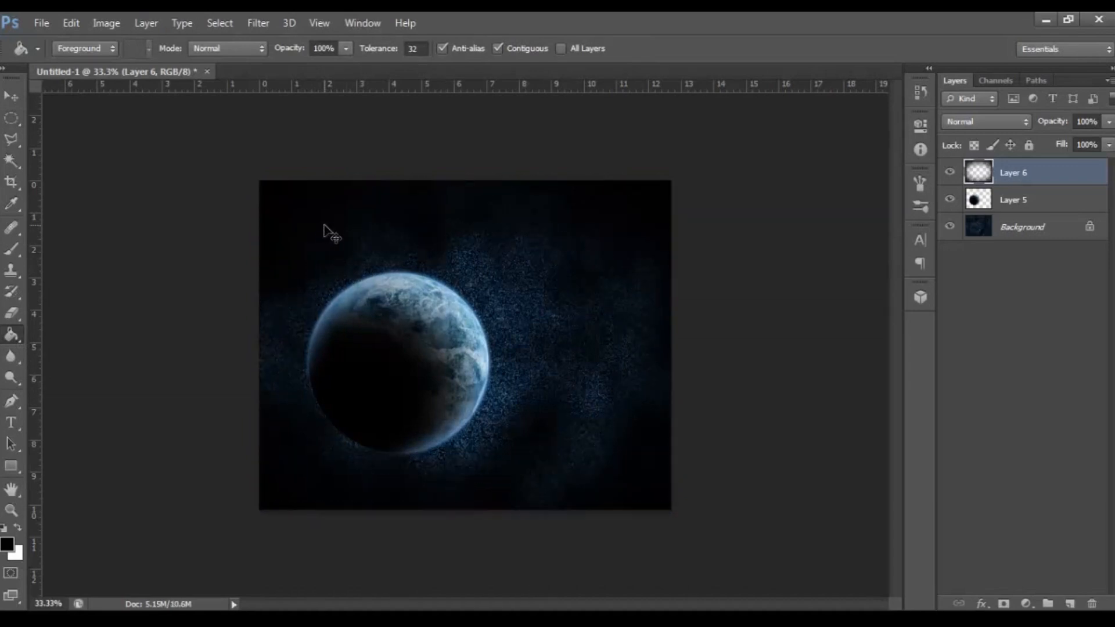
Scale the black vignette on Layer 6 proportionally to 123% and set the layer's opacity to 90%.
key(ctrl+t)
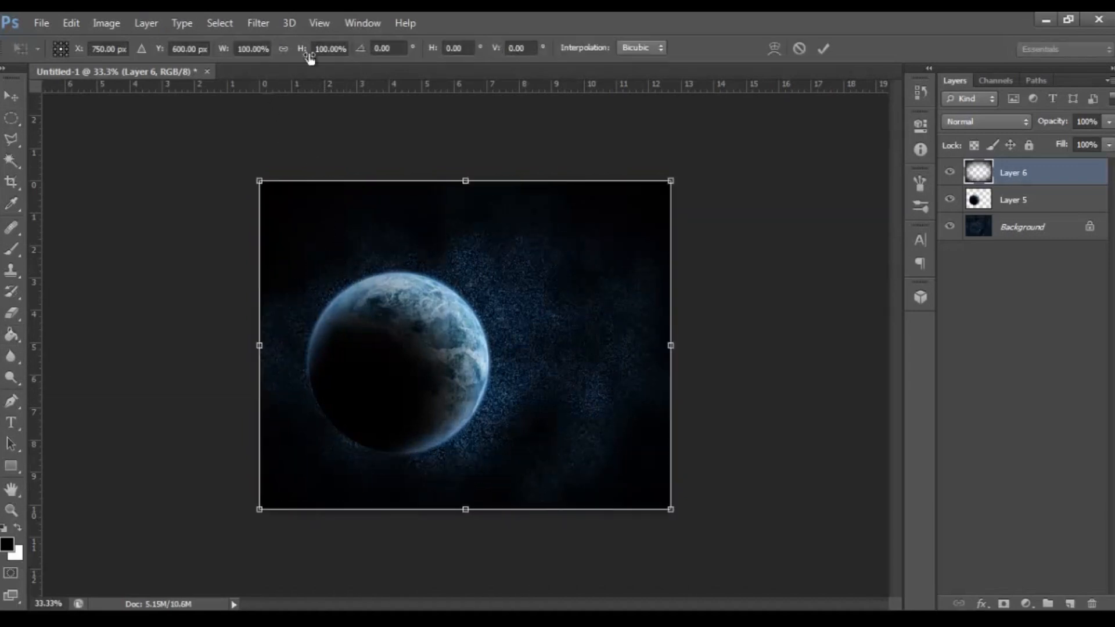
drag(297, 53, 318, 50)
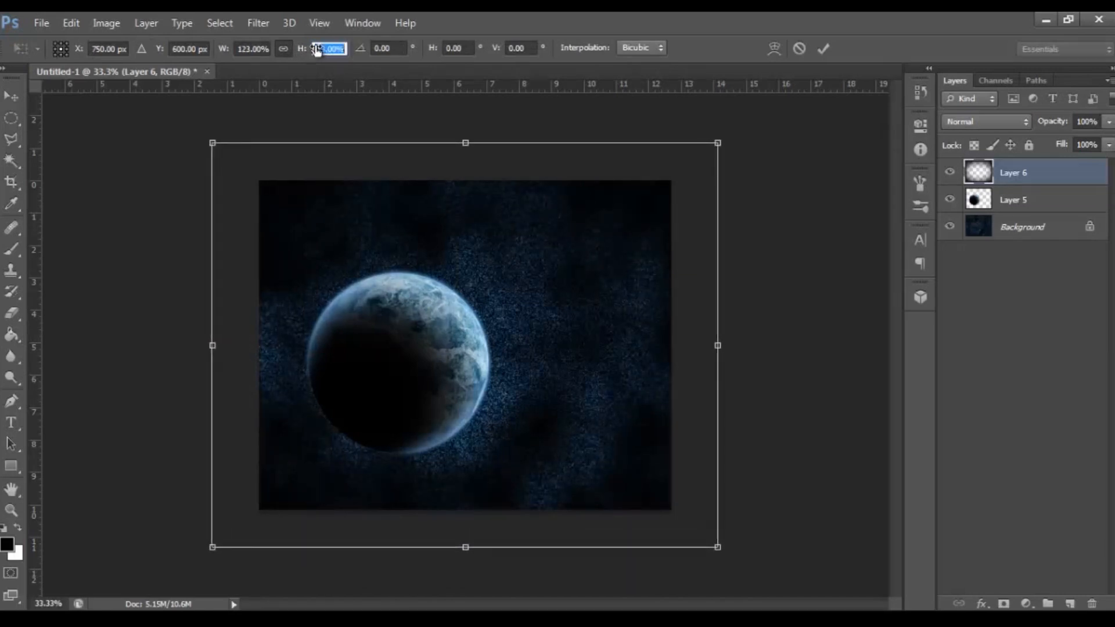
click(825, 47)
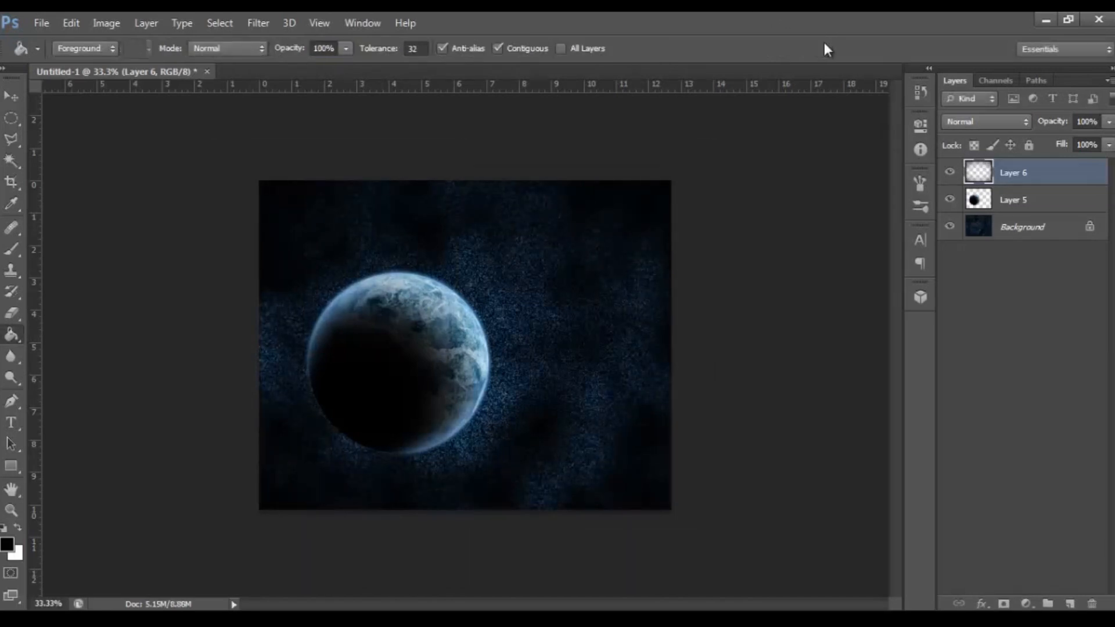
click(1107, 123)
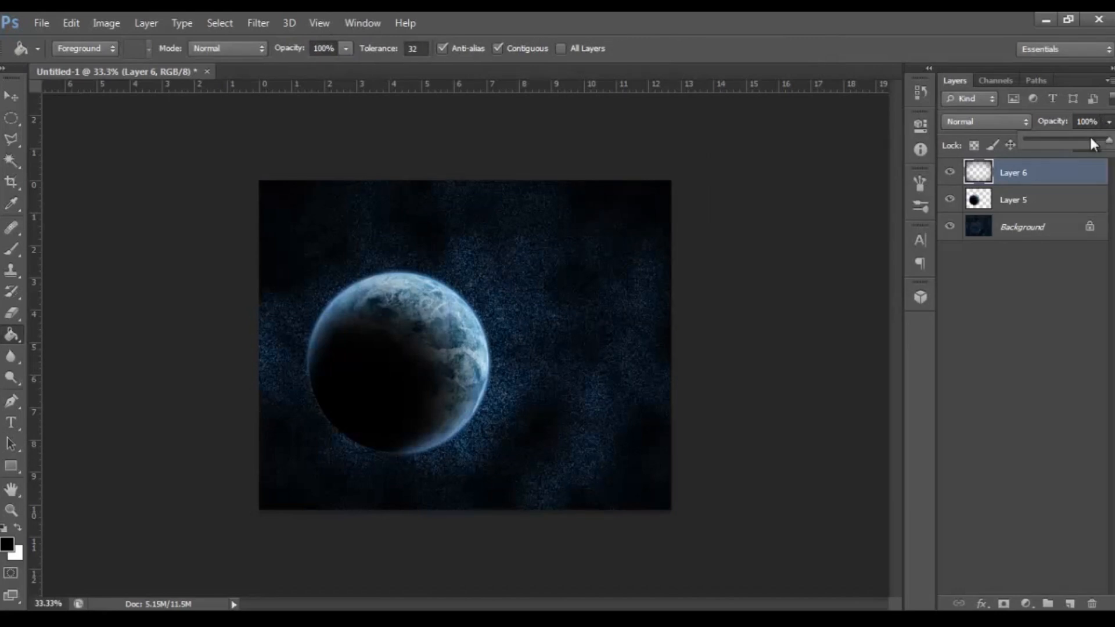
mouse_move(1094, 141)
mouse_down()
mouse_move(1109, 140)
mouse_move(1096, 141)
mouse_up()
click(1094, 122)
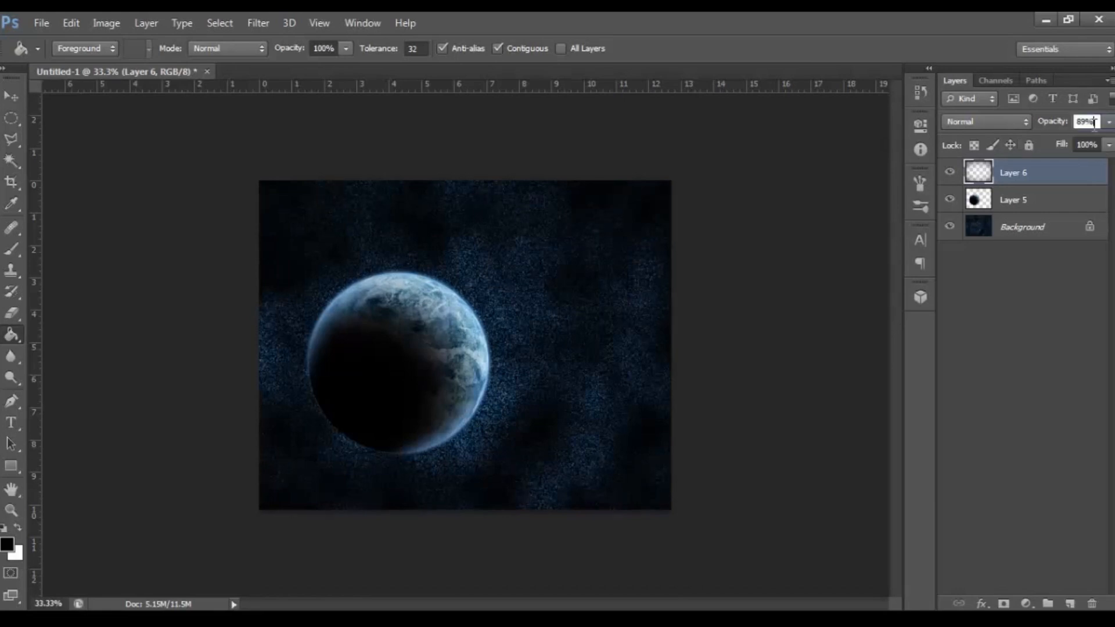
key(Return)
Crop a narrow strip off both the top and bottom edges of the image, keeping its full width.
click(10, 181)
drag(467, 182, 473, 192)
drag(466, 498, 471, 490)
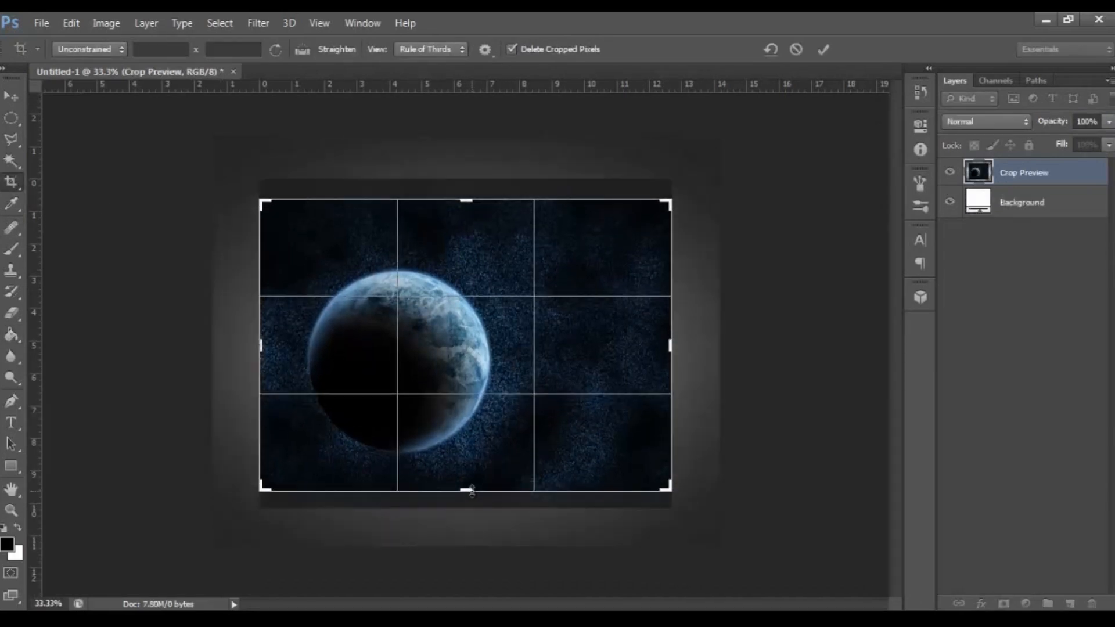
click(824, 48)
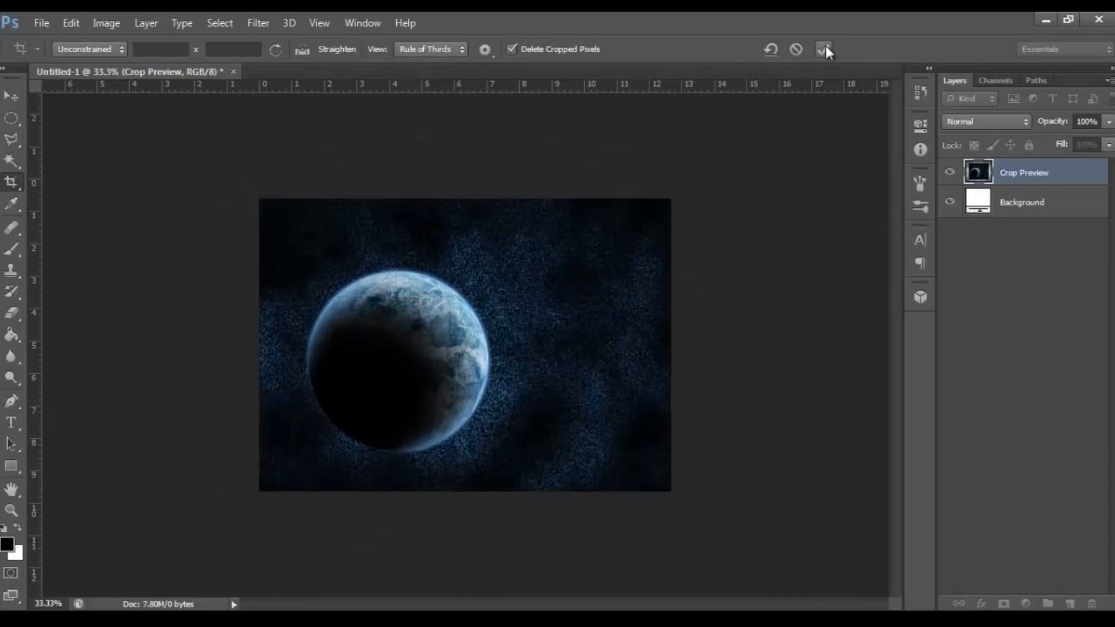
Flatten the vignette, planet and starfield layers into a single background layer.
click(11, 510)
click(385, 254)
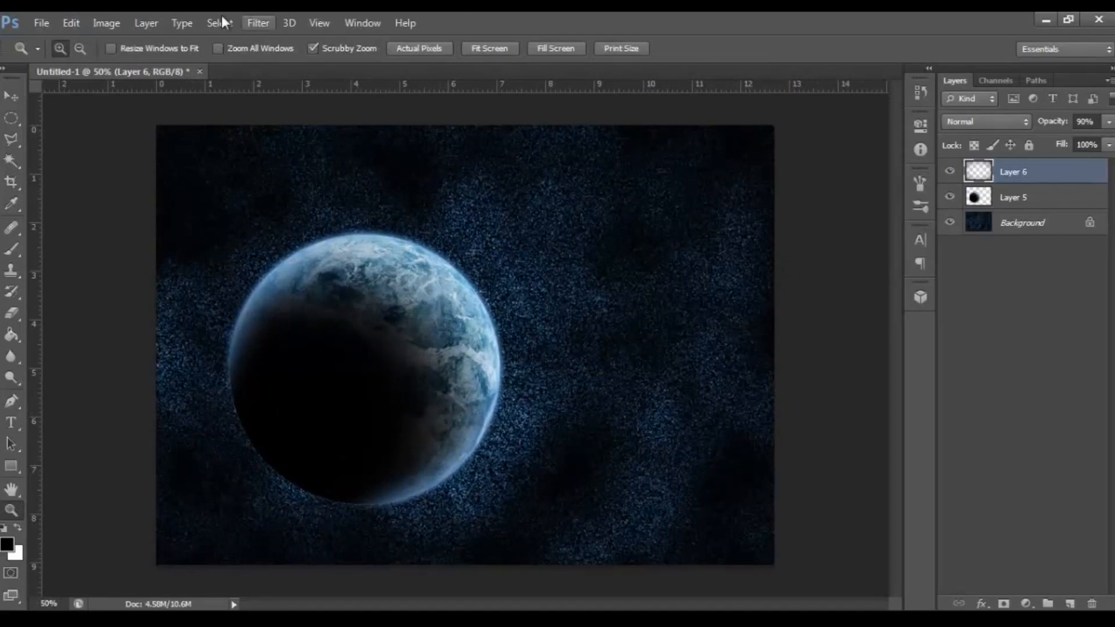
click(135, 18)
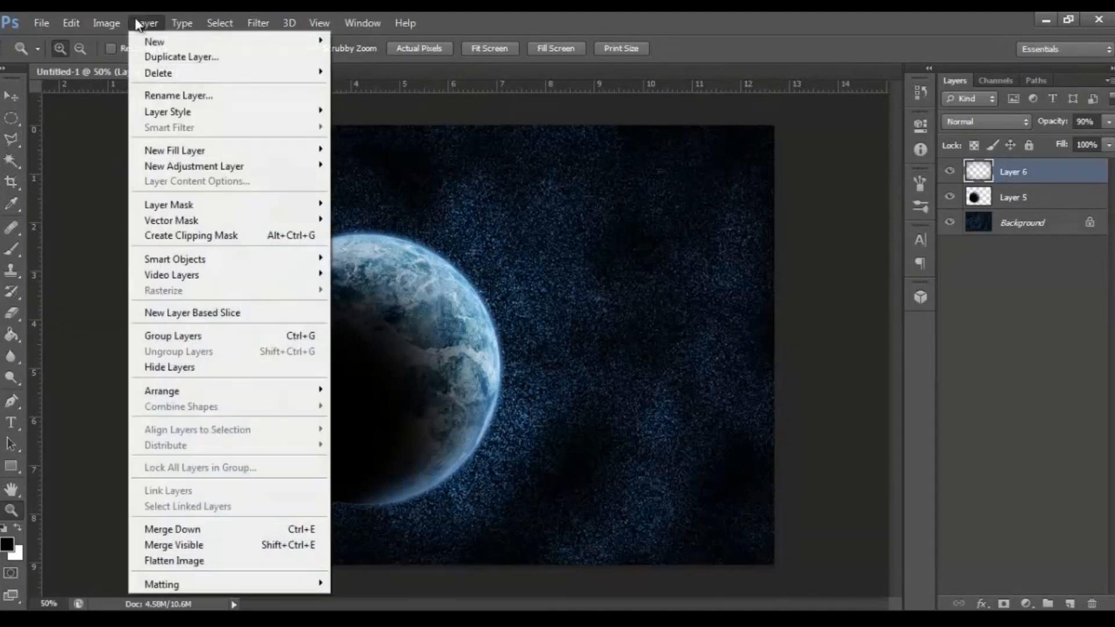
click(205, 565)
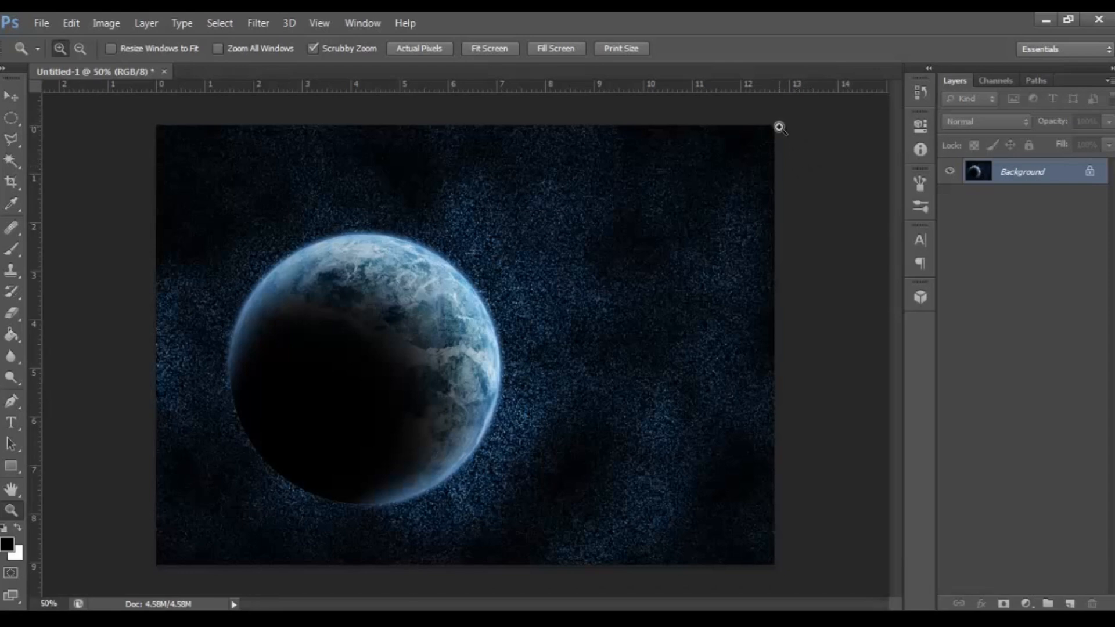
Try a Photo Filter on the flattened image with Cooling Filter (80) at 73% density, and cancel it.
click(106, 22)
mouse_move(131, 63)
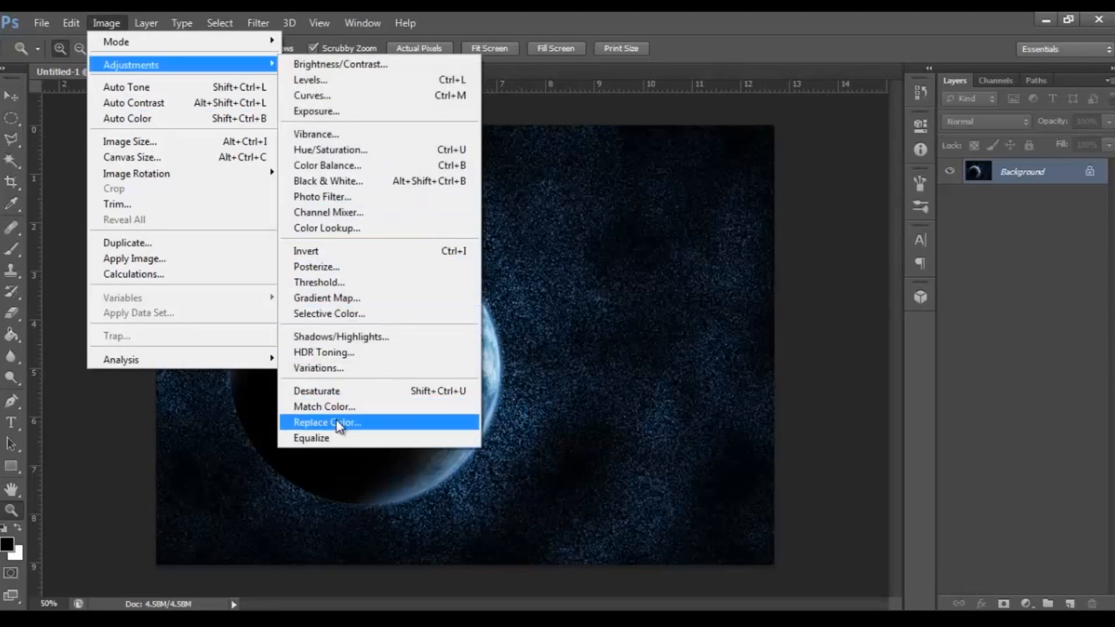
click(344, 195)
drag(826, 294, 914, 298)
click(914, 203)
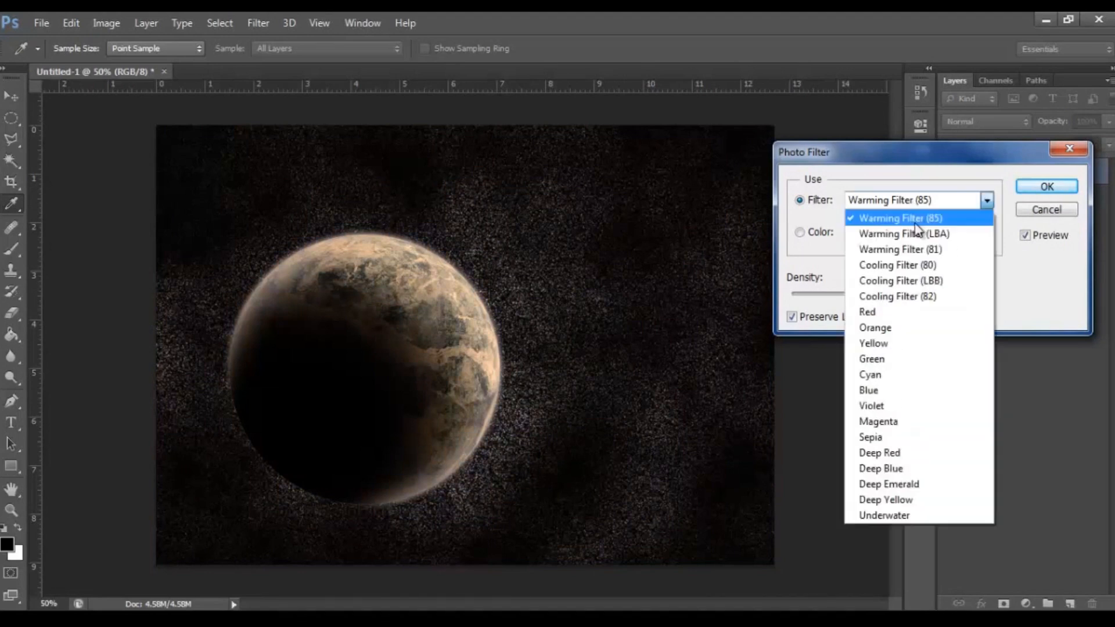
click(906, 261)
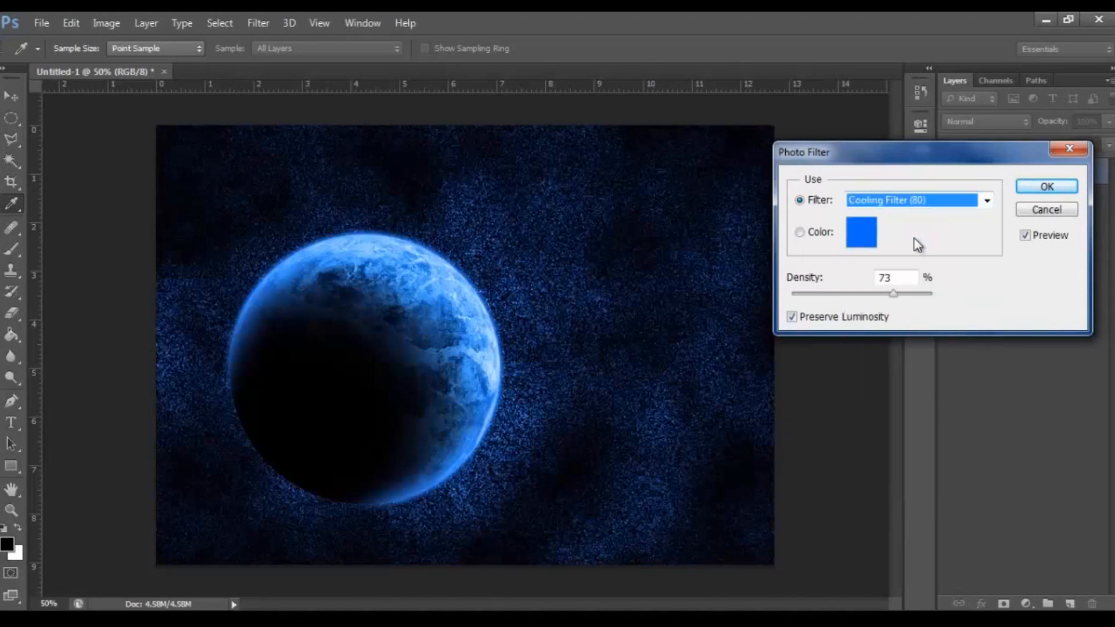
click(1067, 209)
key(z)
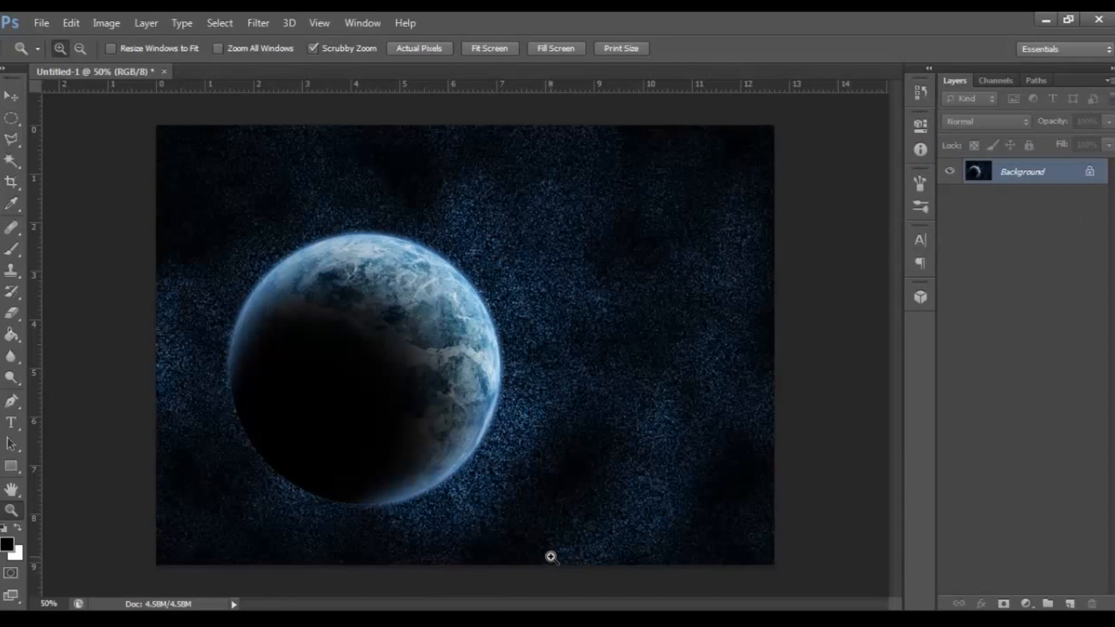
mouse_move(375, 621)
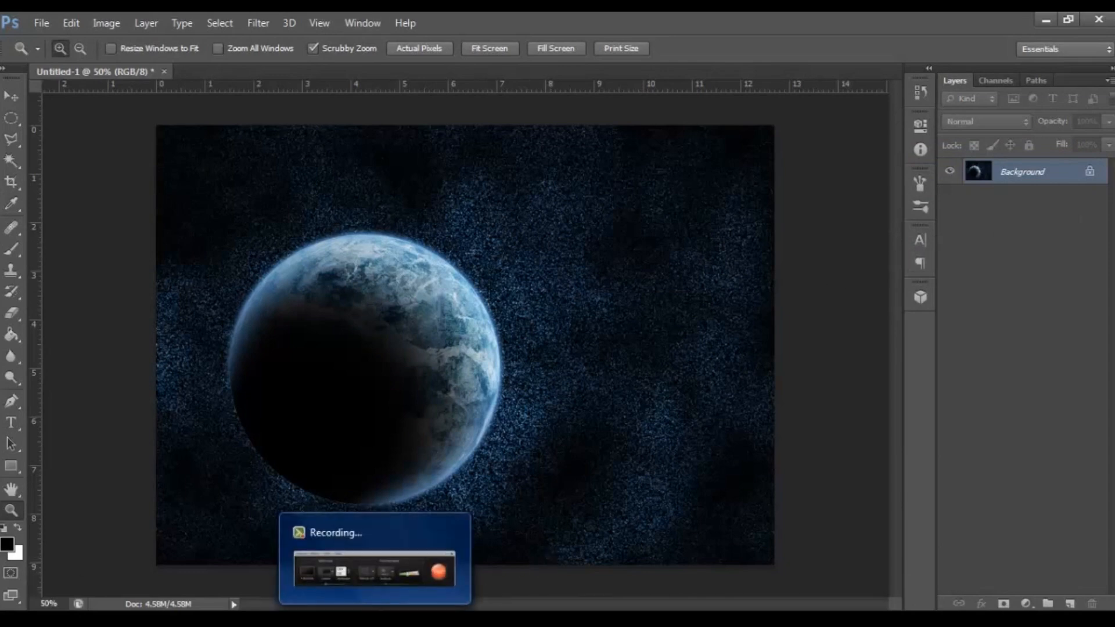